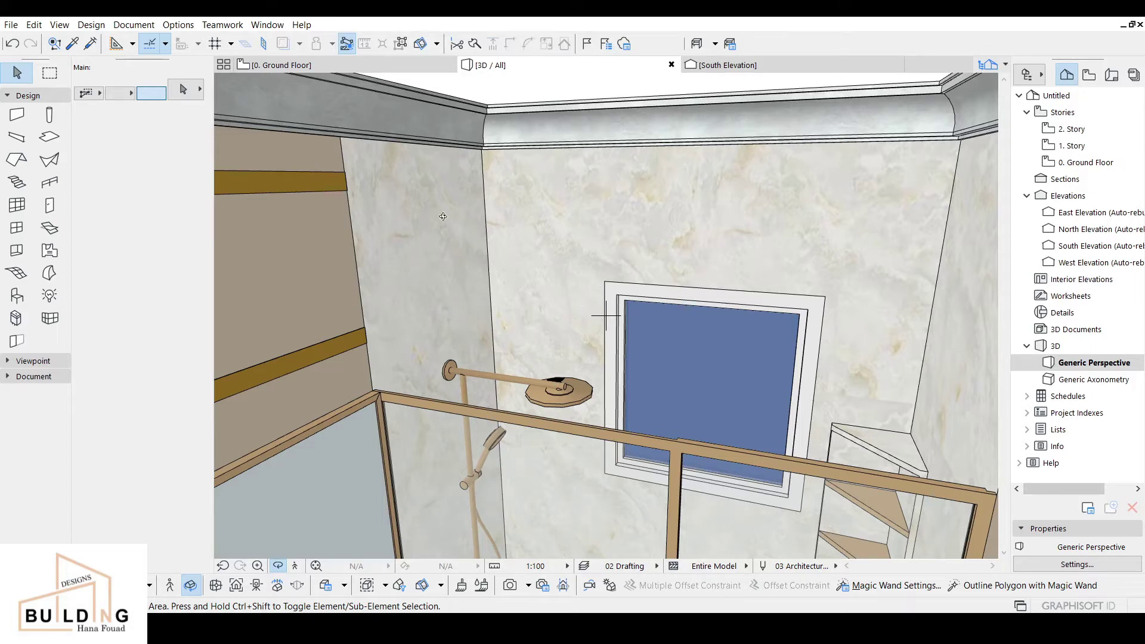
pyautogui.keyDown('shift'); pyautogui.moveTo(443, 216); pyautogui.dragTo(489, 239, button='middle'); pyautogui.keyUp('shift')
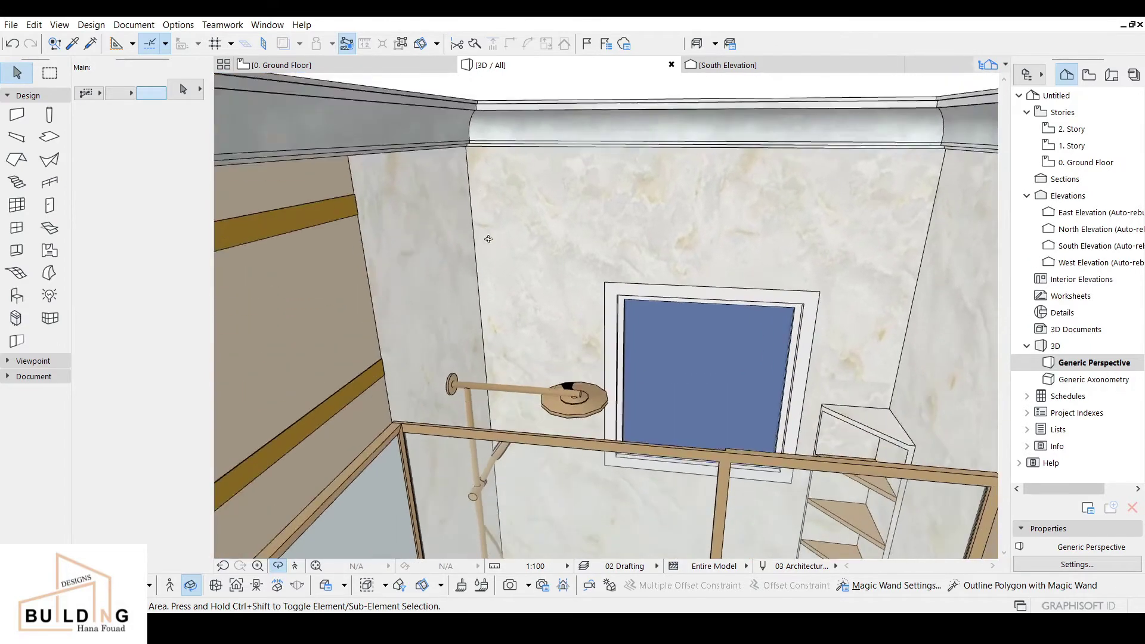
pyautogui.moveTo(652, 251); pyautogui.dragTo(532, 56, button='middle')
pyautogui.moveTo(638, 269); pyautogui.dragTo(656, 338)
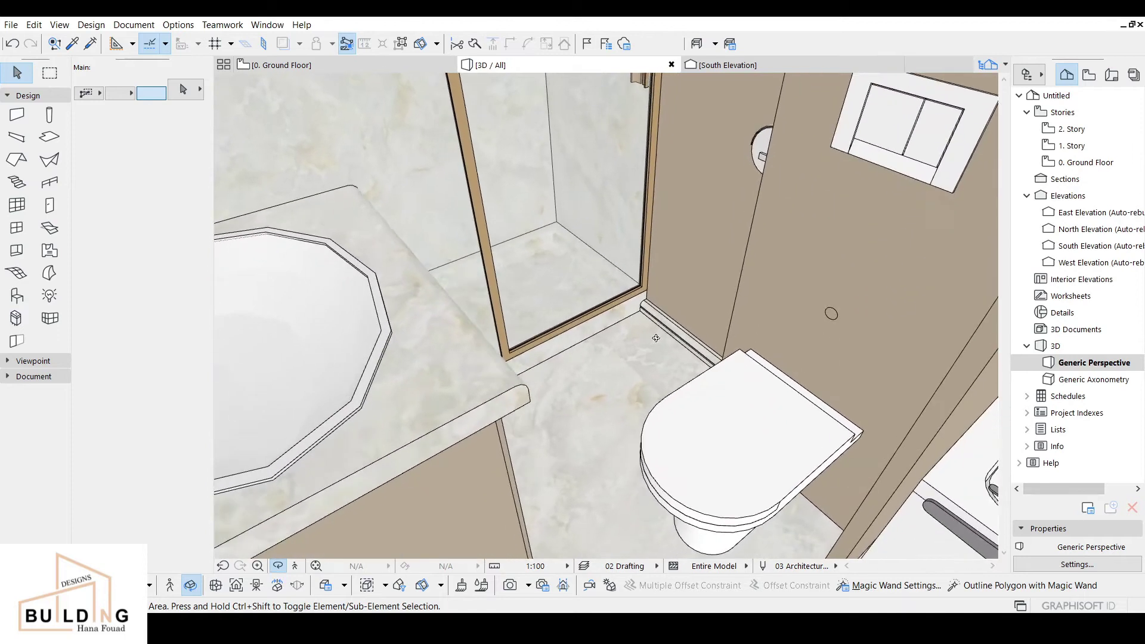
# Step: On the ground floor plan, start a polyline above the two existing profiles with a 100 mm segment straight down
pyautogui.click(324, 66)
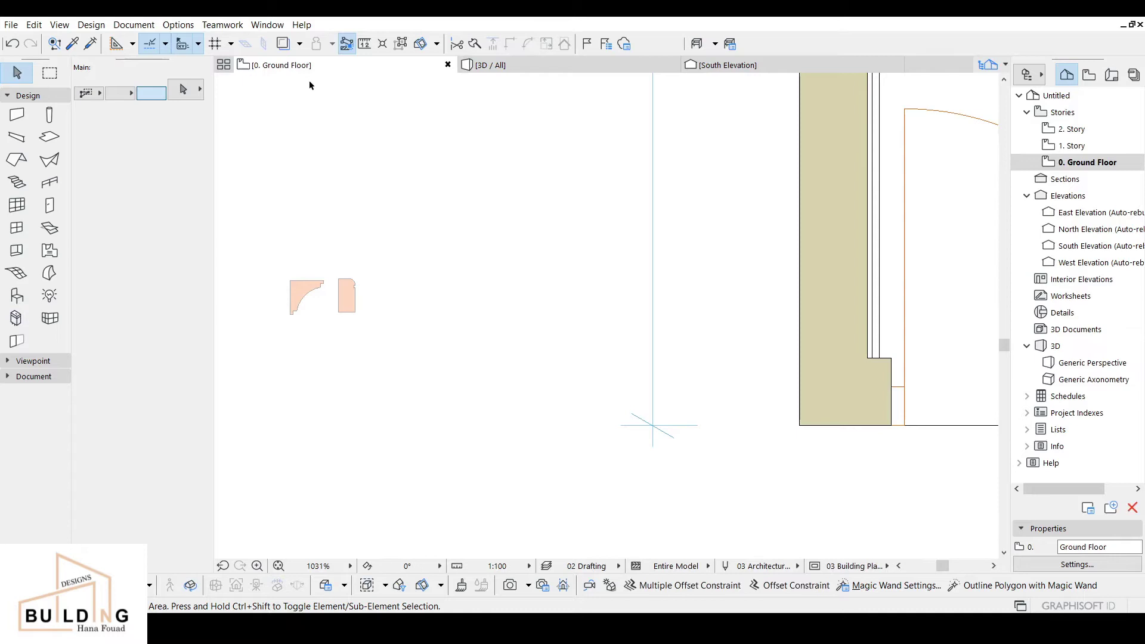
pyautogui.click(33, 96)
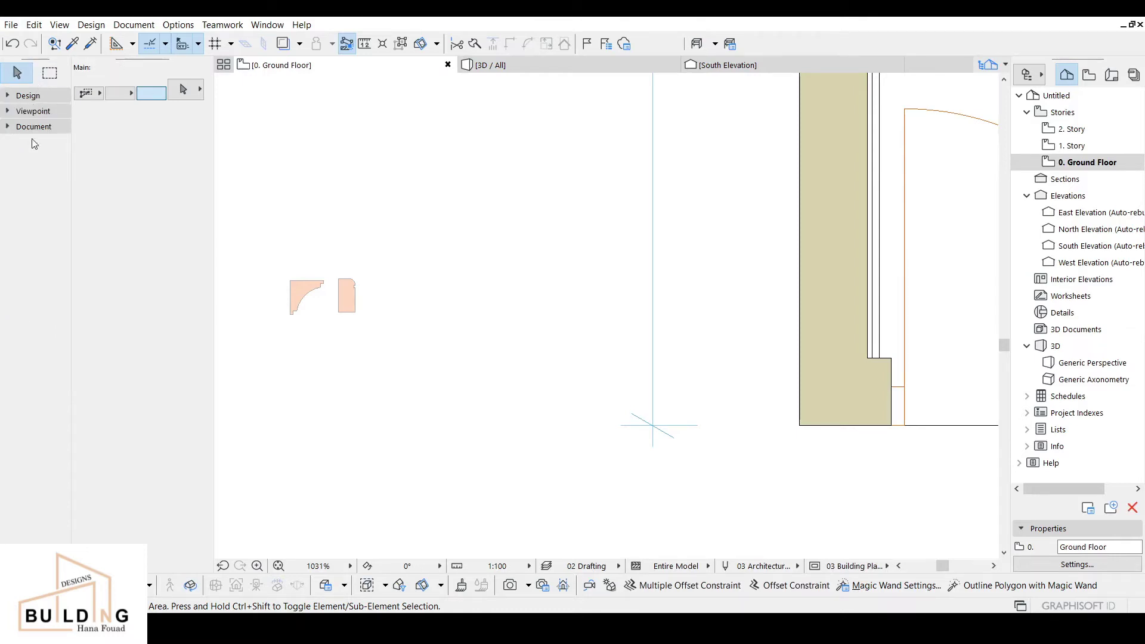
pyautogui.click(33, 126)
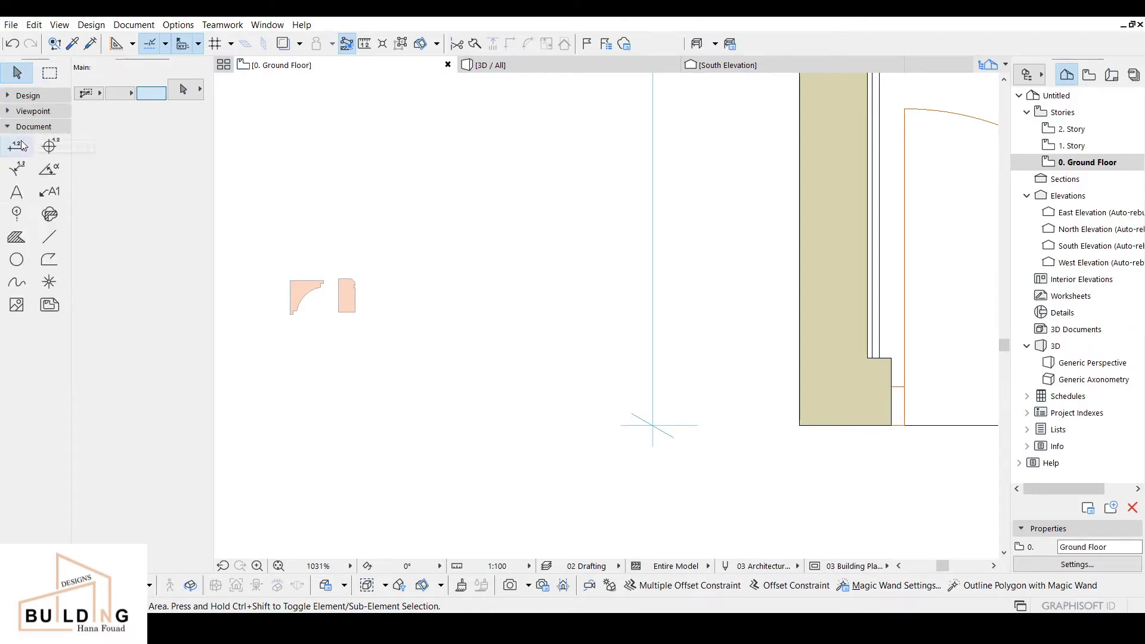
pyautogui.click(51, 261)
pyautogui.scroll(3, 408, 214)
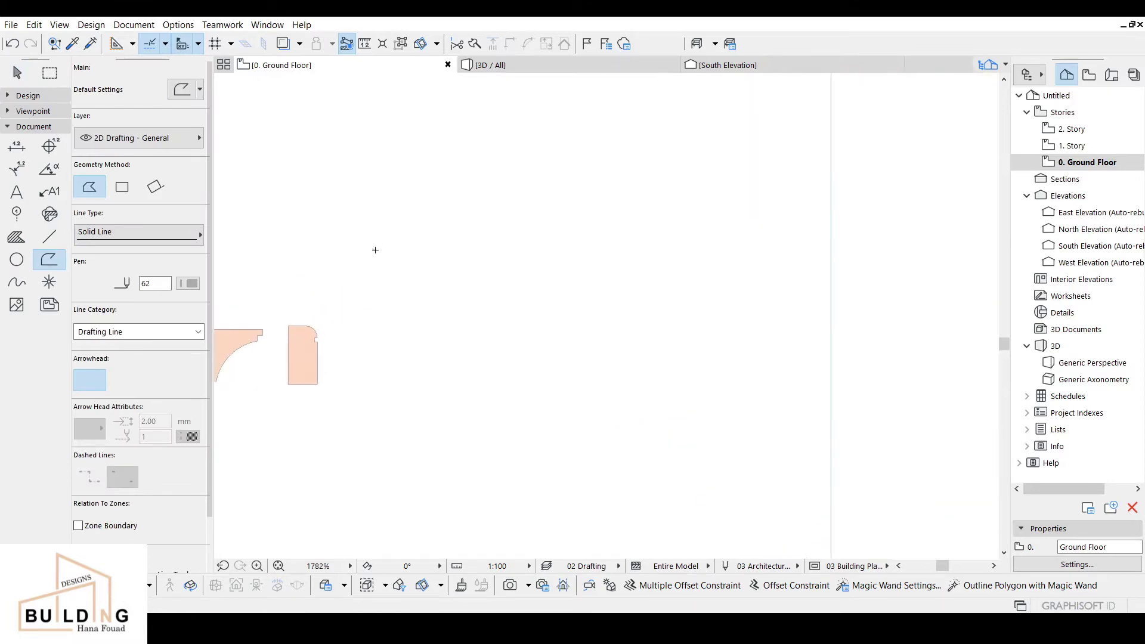
pyautogui.moveTo(375, 248); pyautogui.dragTo(463, 309, button='middle')
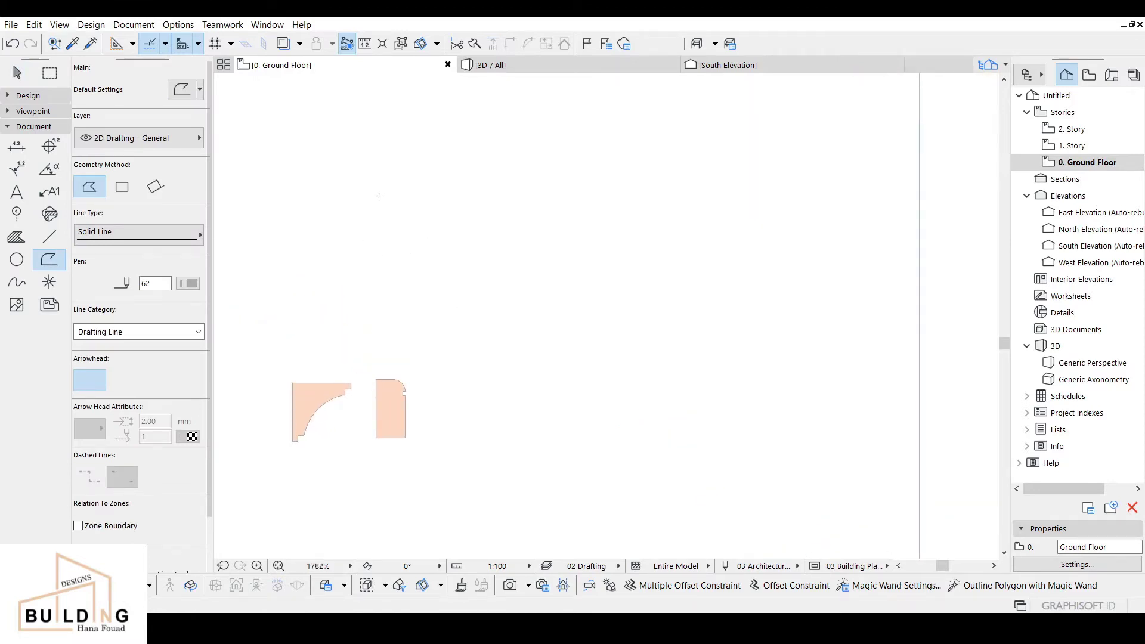
pyautogui.scroll(1, 380, 196)
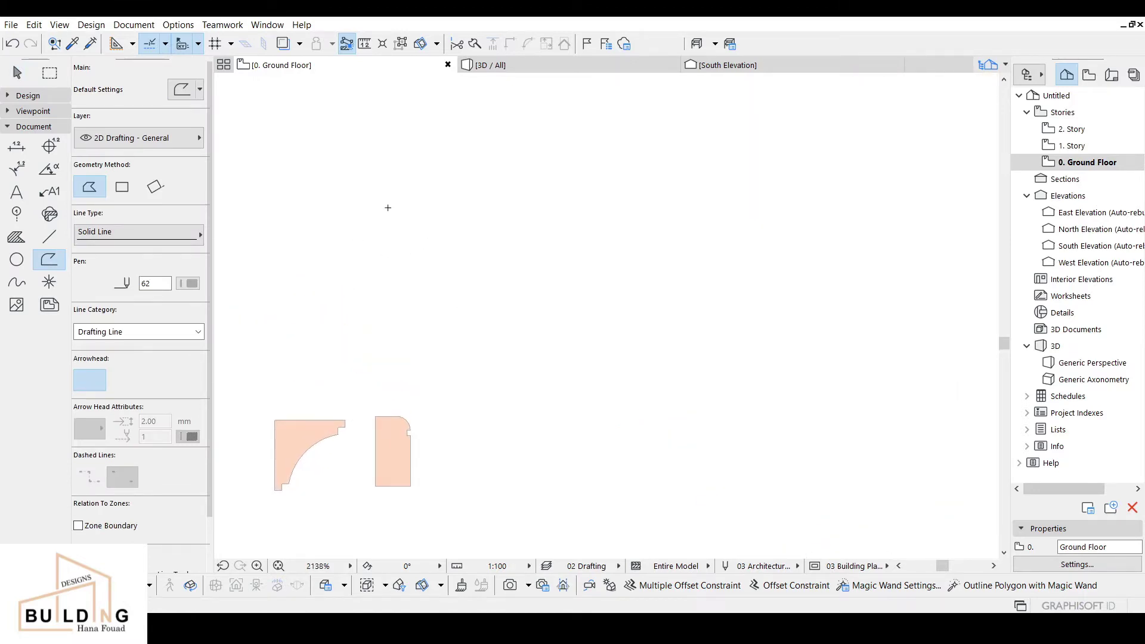
pyautogui.click(386, 158)
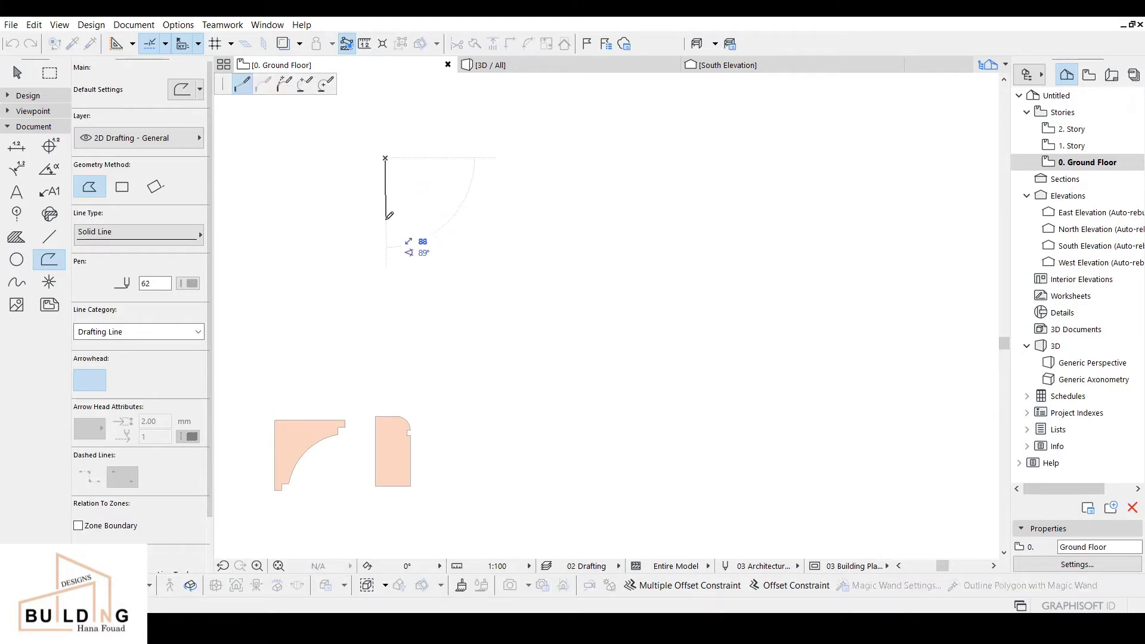
pyautogui.write('10')
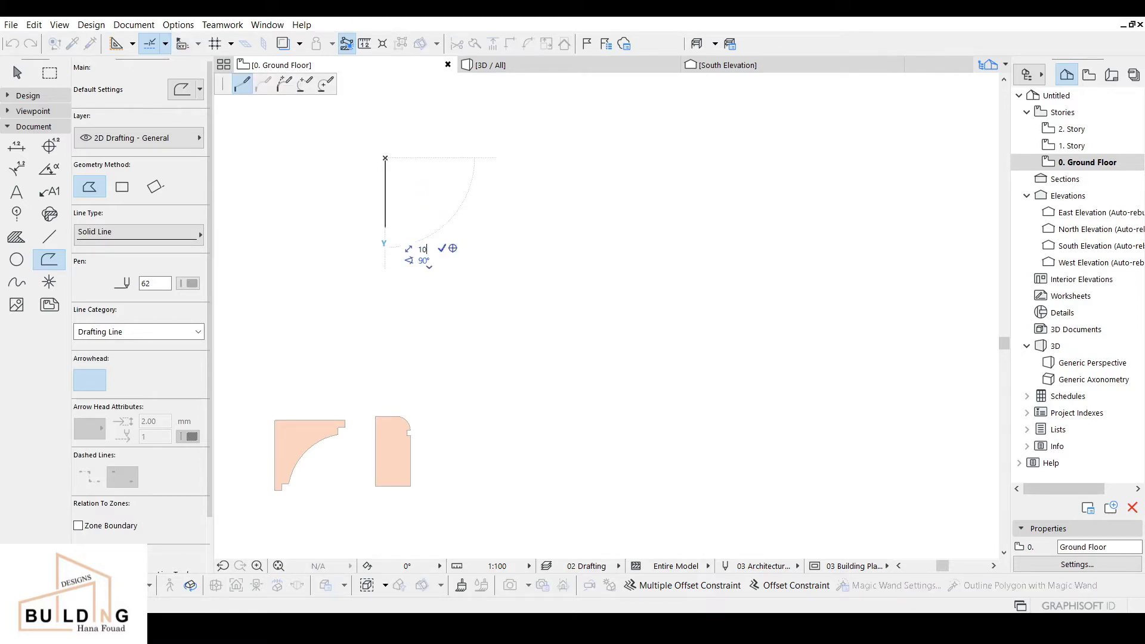
pyautogui.write('0')
pyautogui.press('Return')
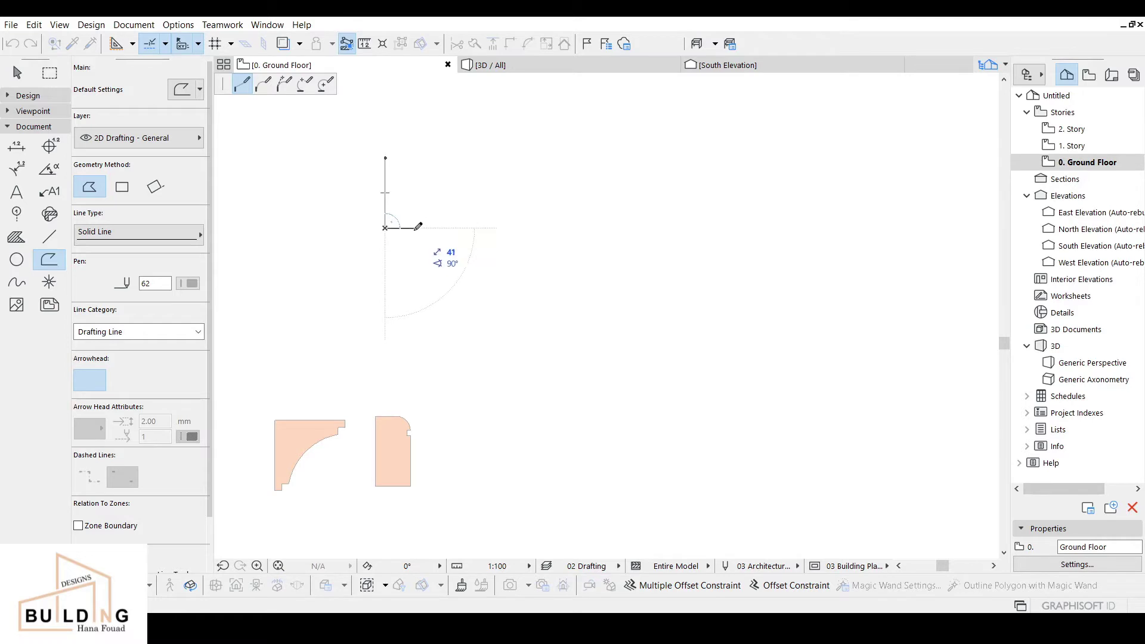
# Step: Continue the polyline with a 25 mm horizontal segment to the right and close it into a rectangle
pyautogui.write('25')
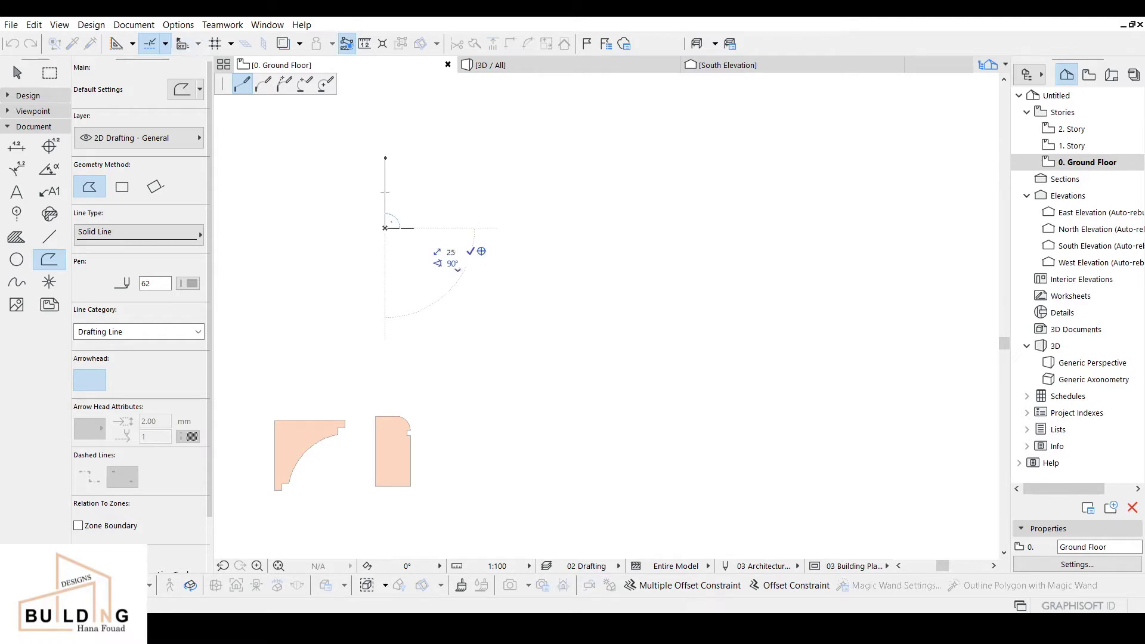
pyautogui.press('Return')
pyautogui.scroll(2, 404, 194)
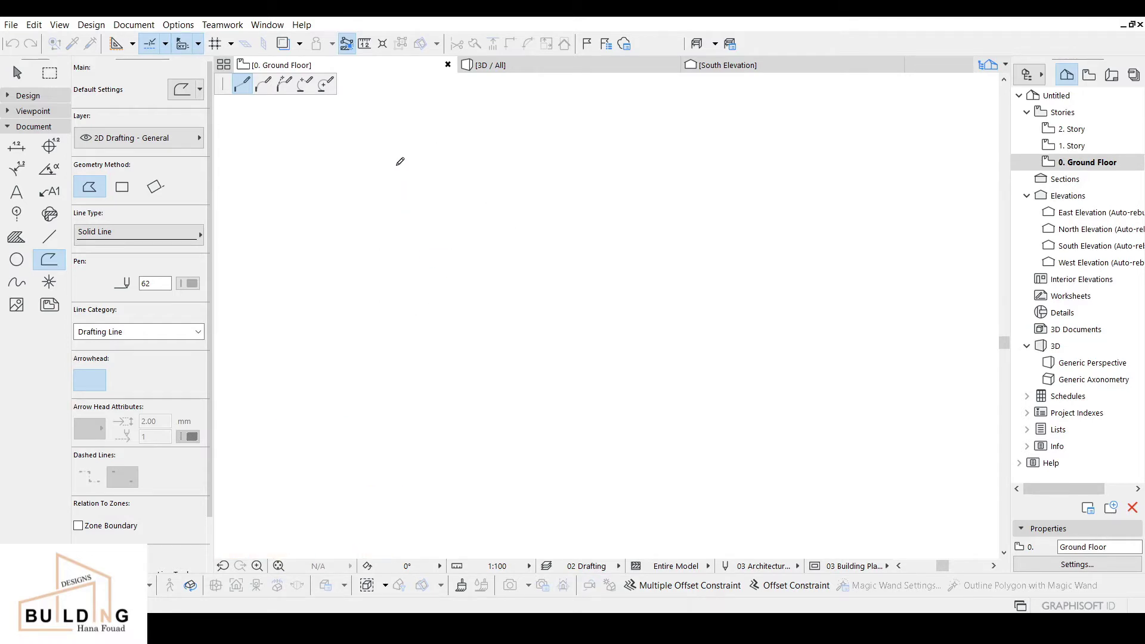
pyautogui.click(402, 132)
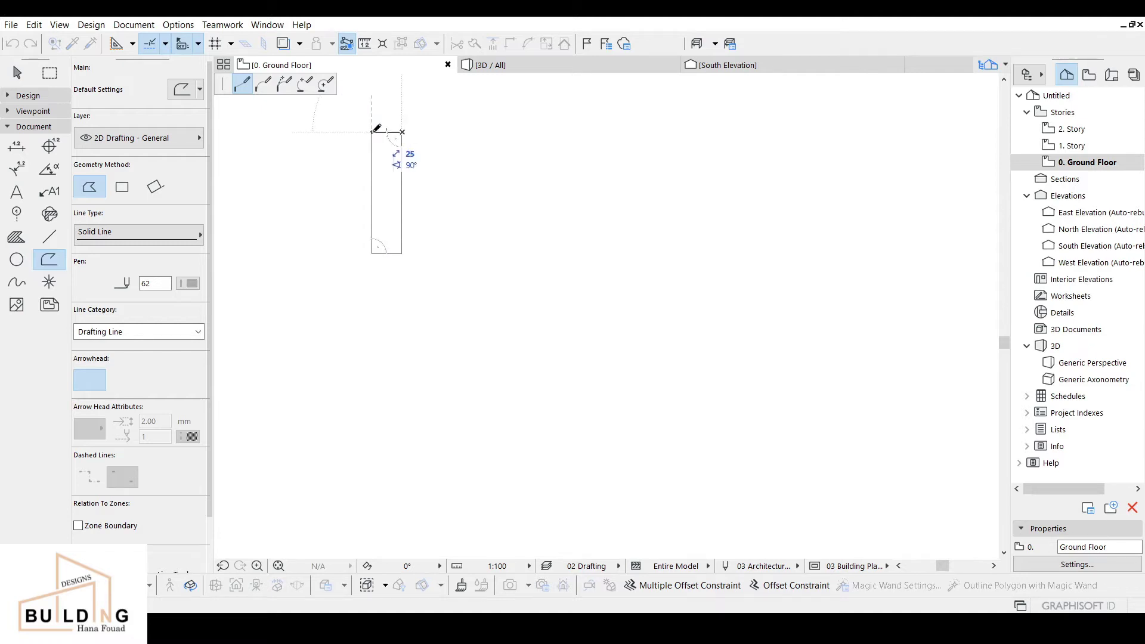
pyautogui.click(372, 132)
pyautogui.press('Escape')
# Step: Draw a horizontal line from the rectangle's upper right corner leftward along the top edge and beyond the left side
pyautogui.moveTo(382, 176); pyautogui.dragTo(432, 196, button='middle')
pyautogui.click(49, 236)
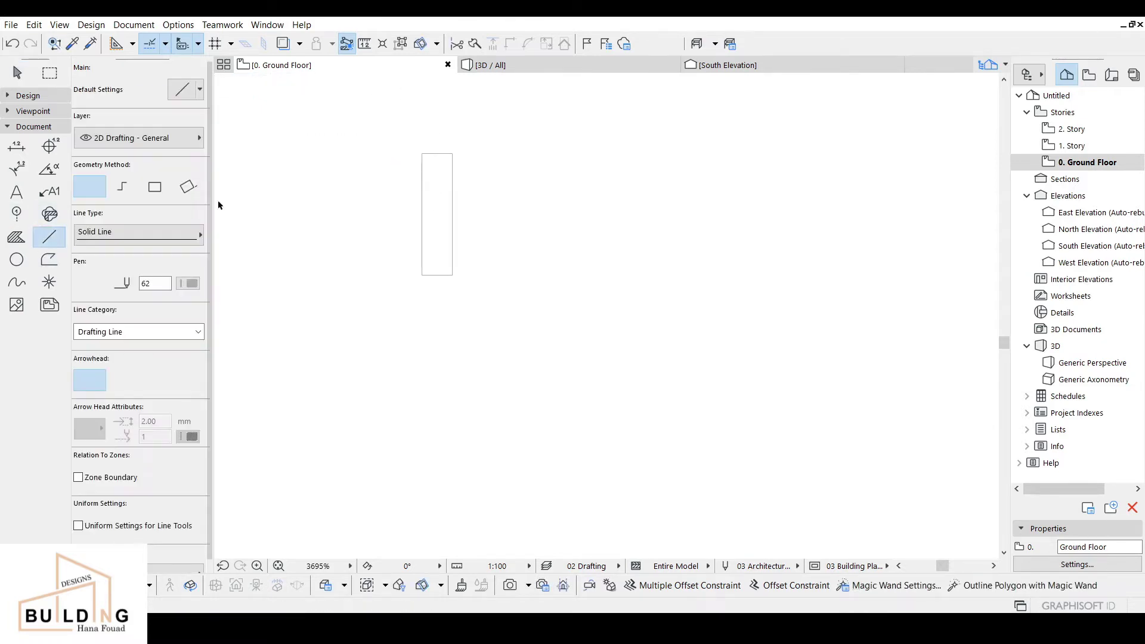
pyautogui.scroll(1, 428, 149)
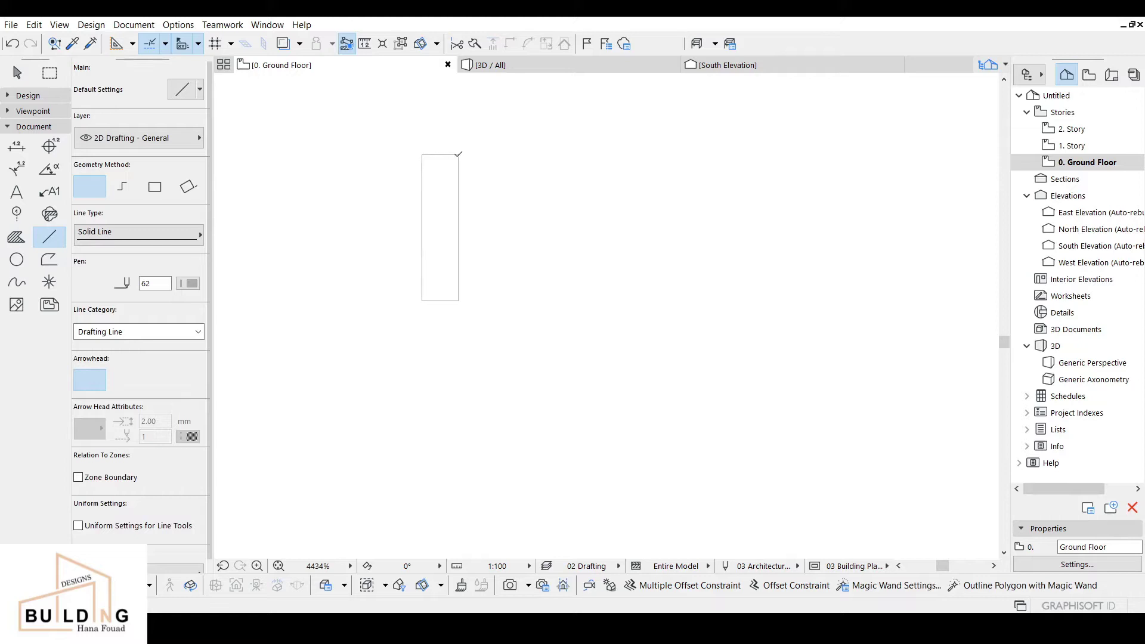
pyautogui.click(458, 155)
pyautogui.click(329, 154)
pyautogui.press('Escape')
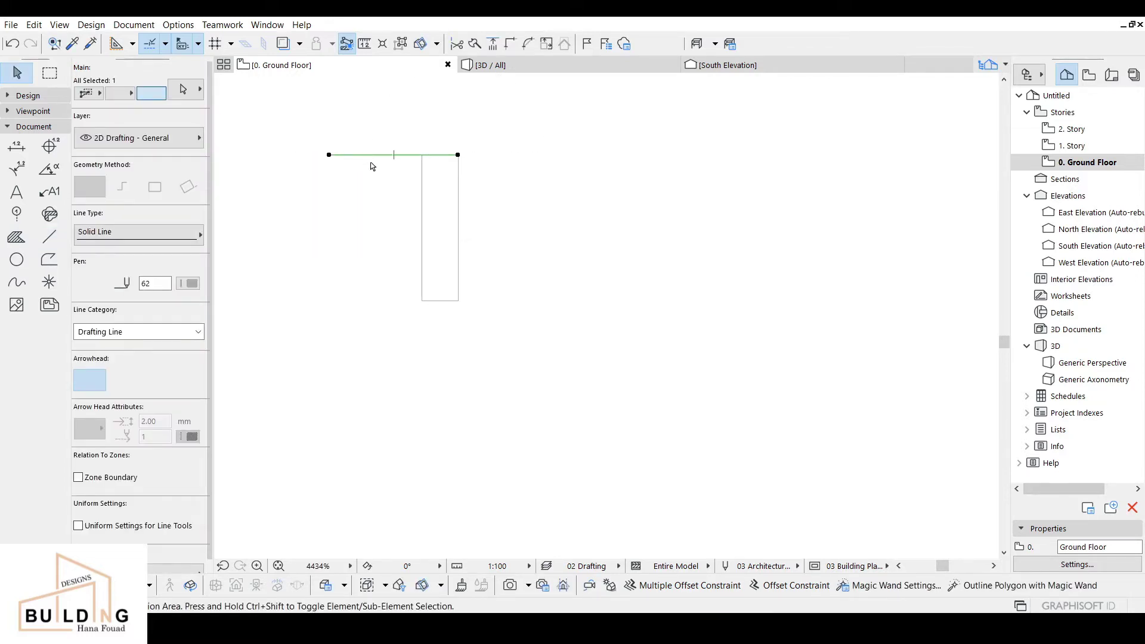
# Step: Make two copies of the horizontal line down the rectangle, each 12 mm below the previous one
pyautogui.hotkey('ctrl', 'shift', 'd')
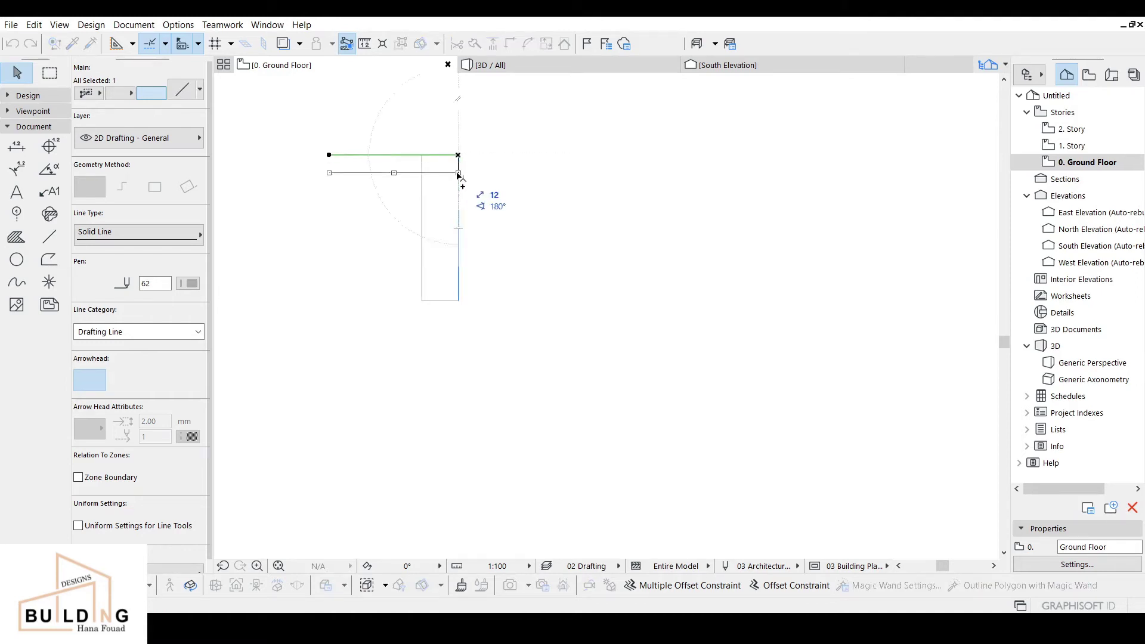
pyautogui.write('1')
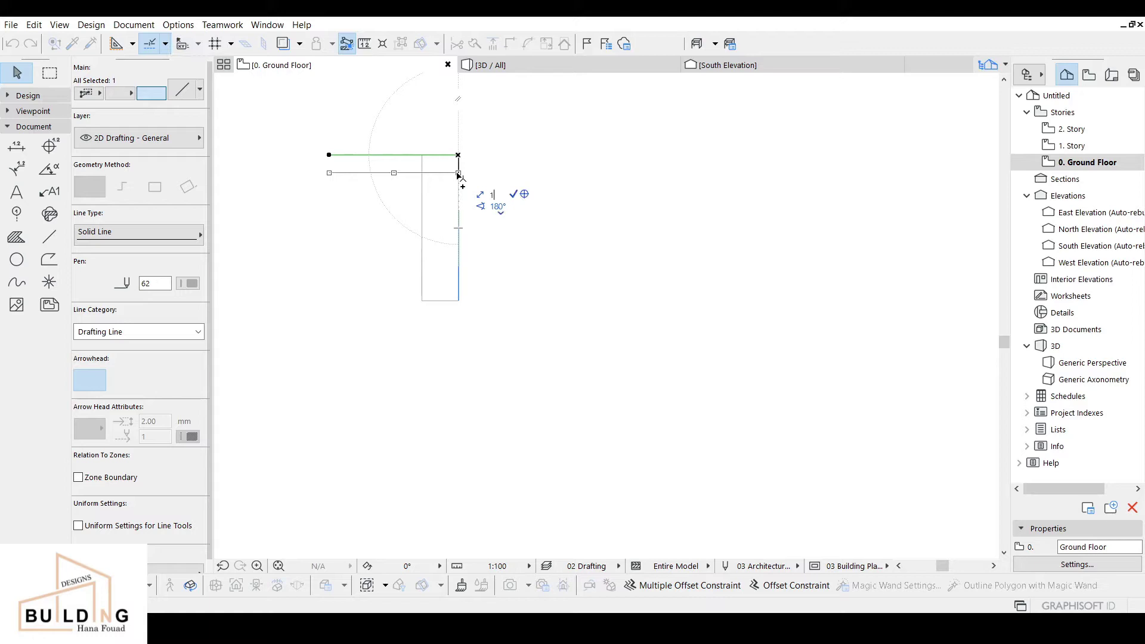
pyautogui.press('Return')
pyautogui.scroll(2, 459, 174)
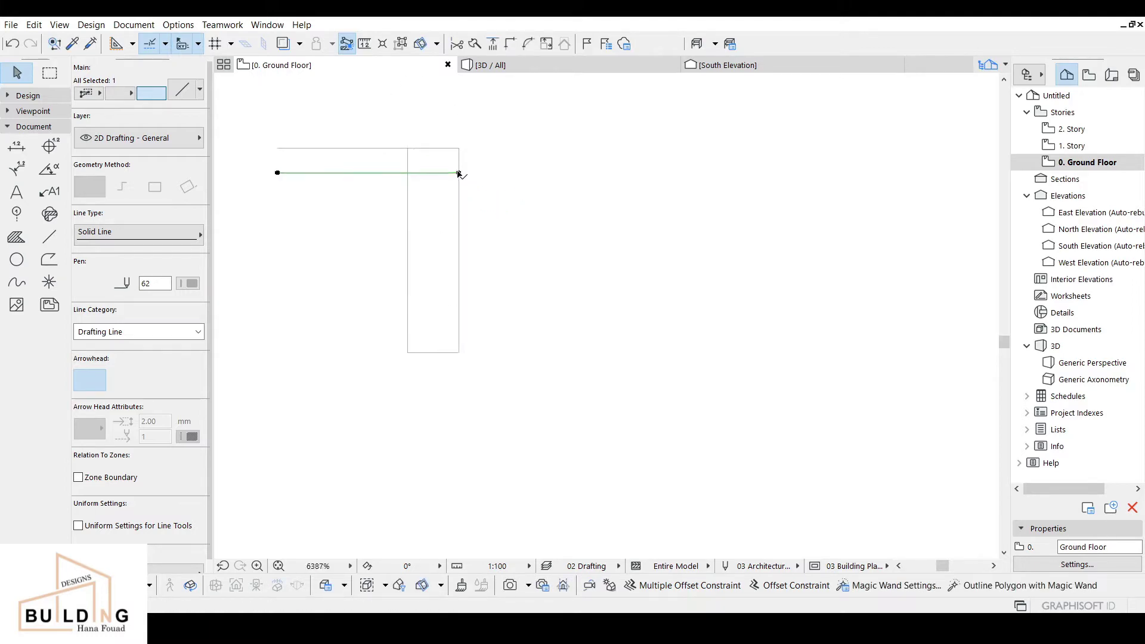
pyautogui.hotkey('ctrl', 'shift', 'd')
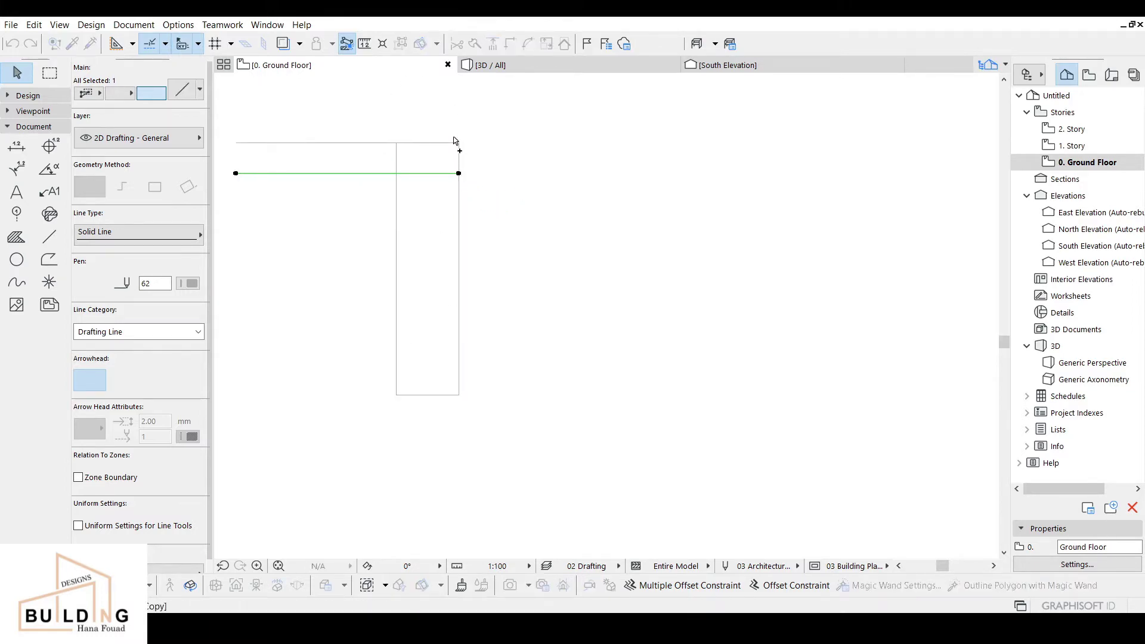
pyautogui.click(459, 143)
pyautogui.click(458, 173)
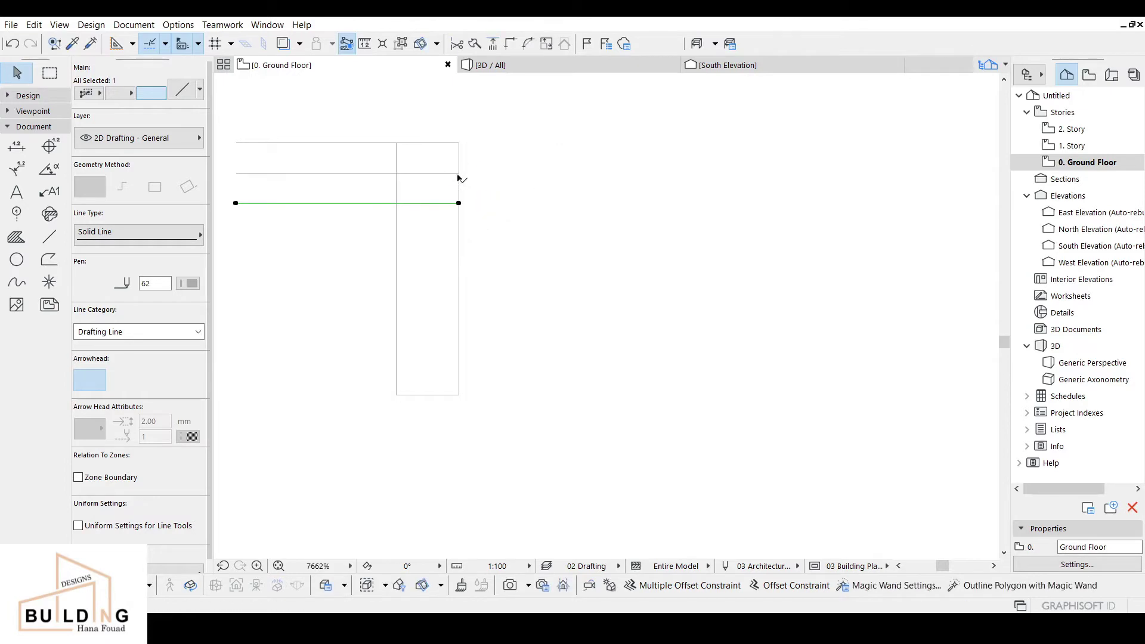
pyautogui.press('Escape')
# Step: Fillet the rectangle's upper right corner with a radius of 20 mm
pyautogui.scroll(1, 458, 152)
pyautogui.moveTo(496, 209); pyautogui.dragTo(557, 247, button='middle')
pyautogui.click(519, 184)
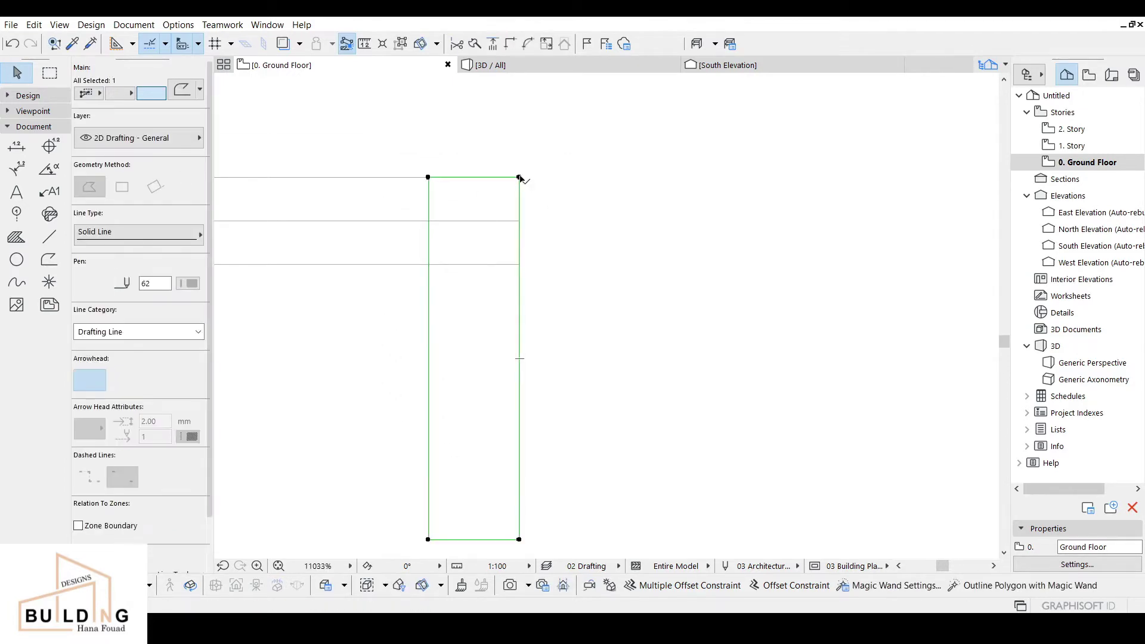
pyautogui.click(519, 178)
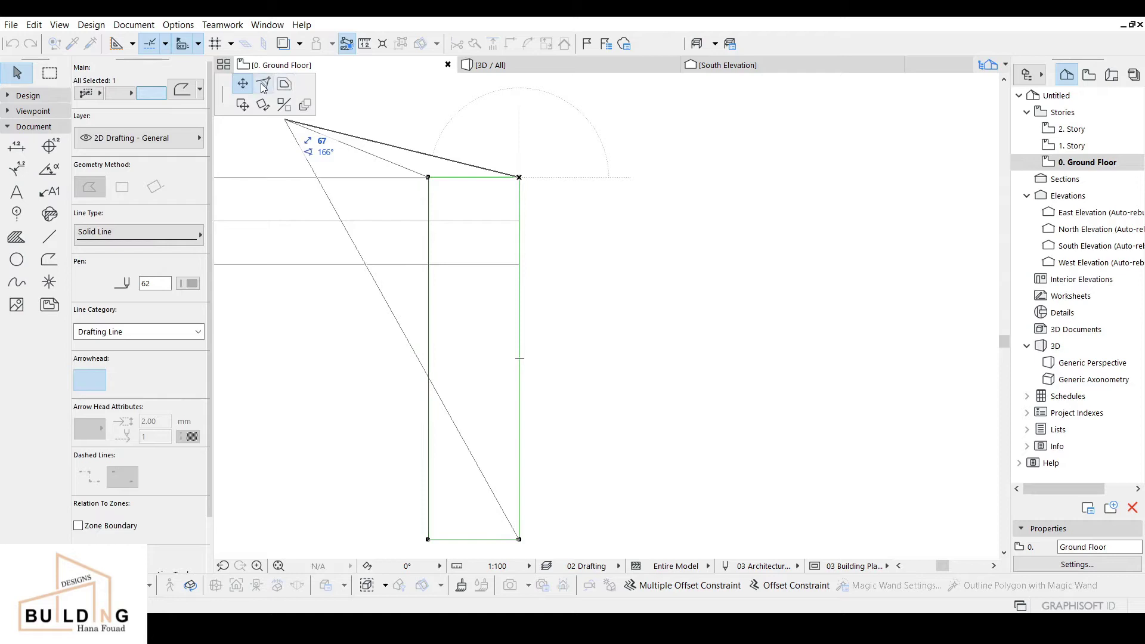
pyautogui.click(263, 84)
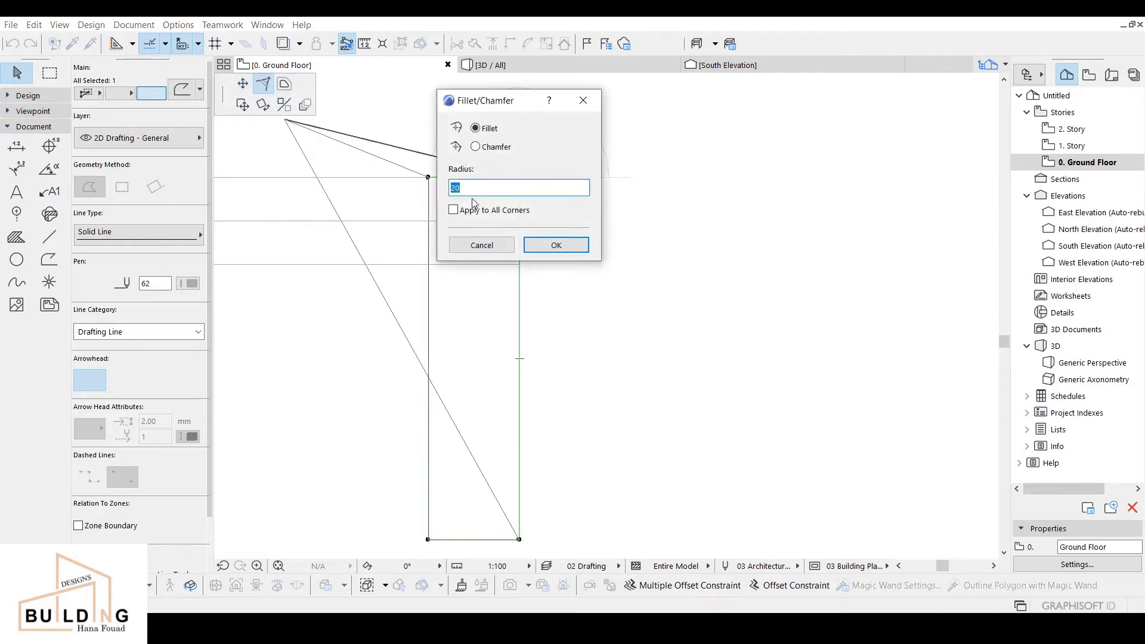
pyautogui.click(555, 244)
pyautogui.press('Escape')
# Step: Move the two lower horizontal lines down together so the upper one takes the lower one's position
pyautogui.scroll(1, 516, 253)
pyautogui.moveTo(516, 254); pyautogui.dragTo(524, 223, button='middle')
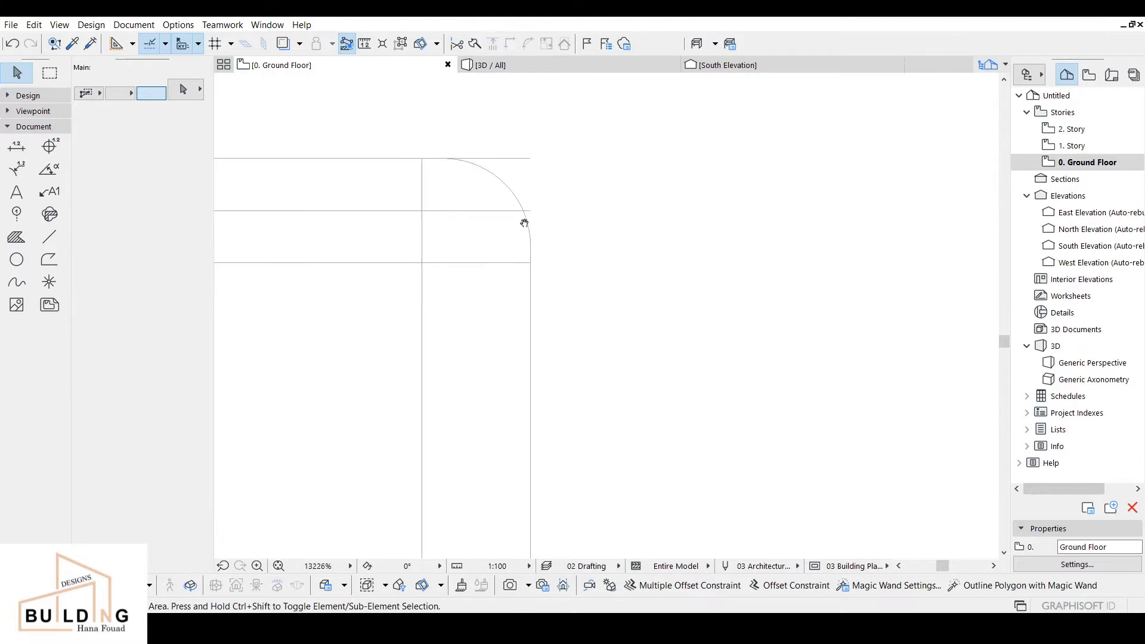
pyautogui.click(510, 212)
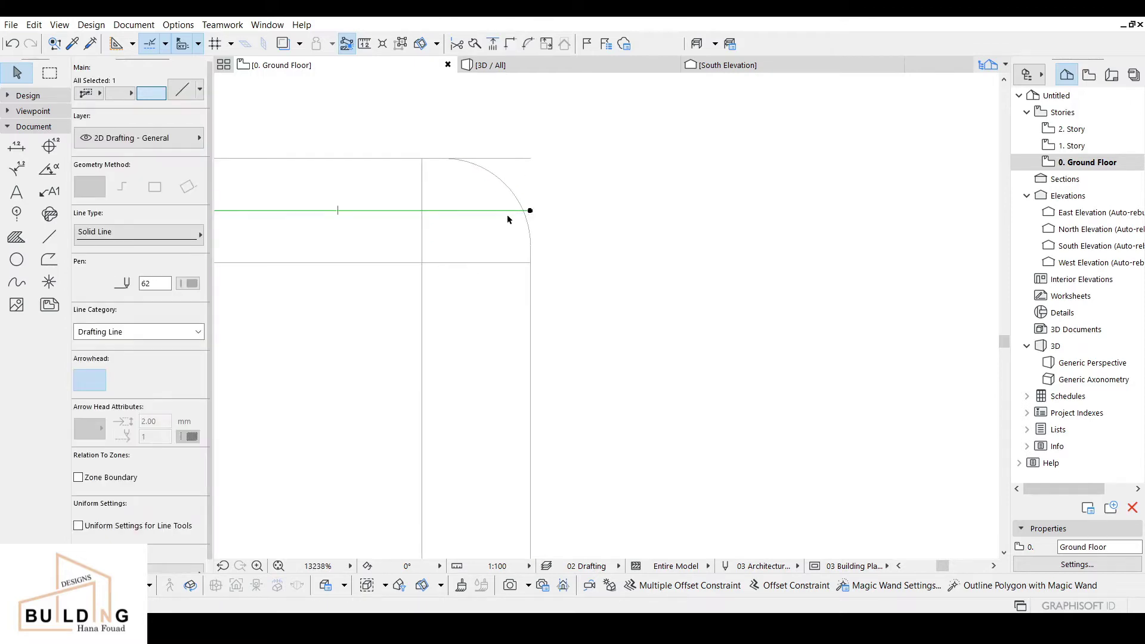
pyautogui.keyDown('shift'); pyautogui.click(506, 263); pyautogui.keyUp('shift')
pyautogui.hotkey('ctrl', 'd')
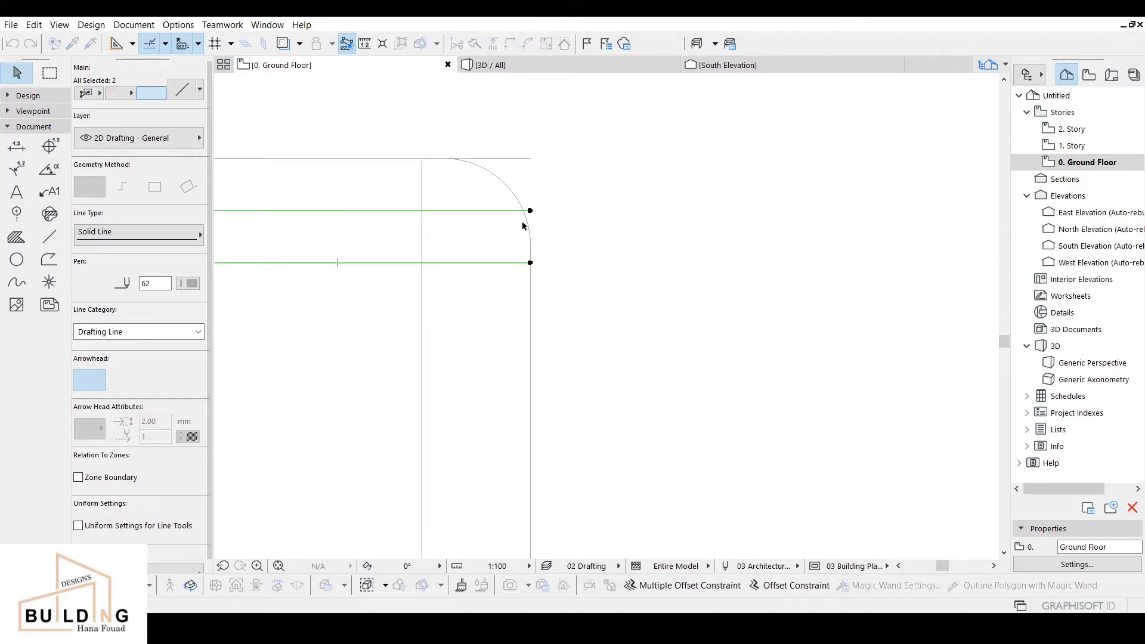
pyautogui.click(530, 211)
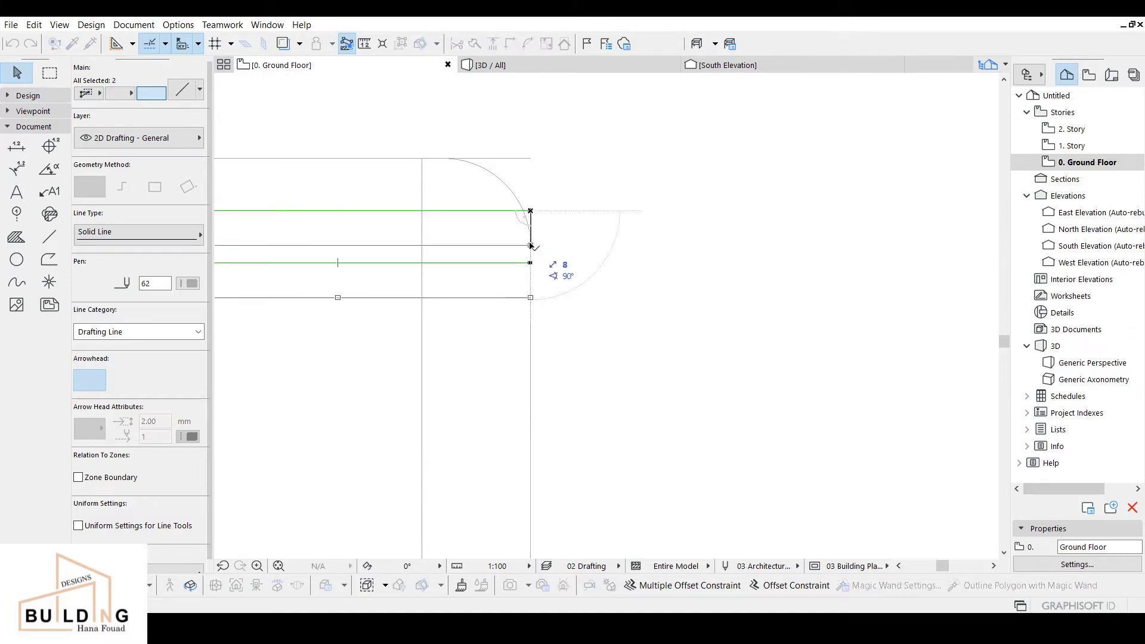
pyautogui.click(530, 263)
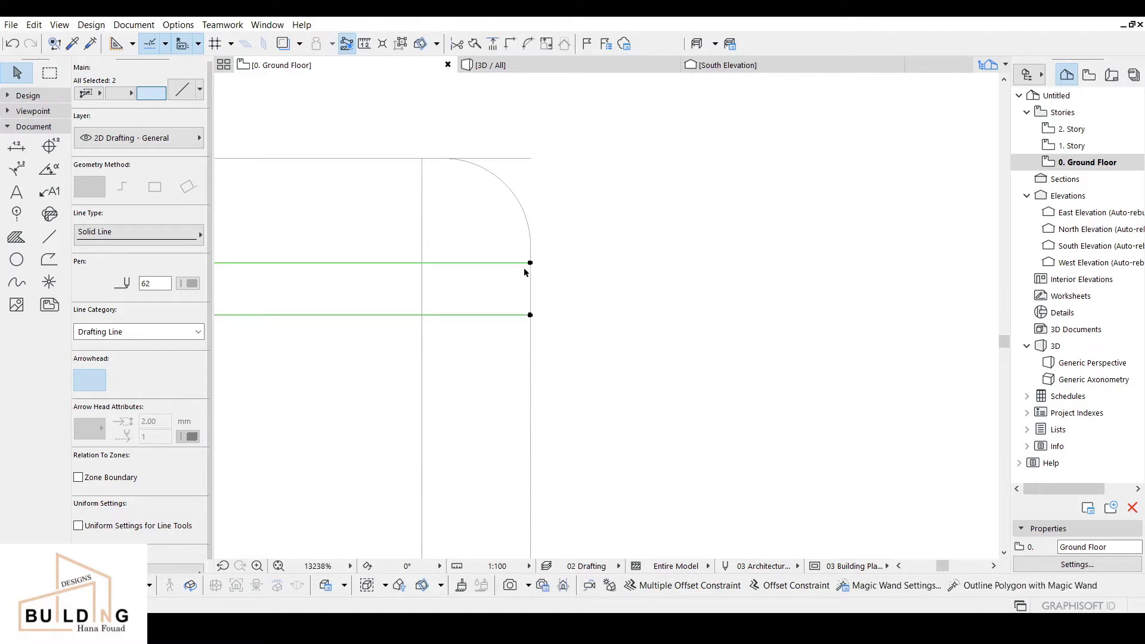
# Step: Delete the guide line along the top edge of the filleted profile
pyautogui.moveTo(573, 333); pyautogui.dragTo(652, 317, button='middle')
pyautogui.scroll(-1, 566, 287)
pyautogui.press('Escape')
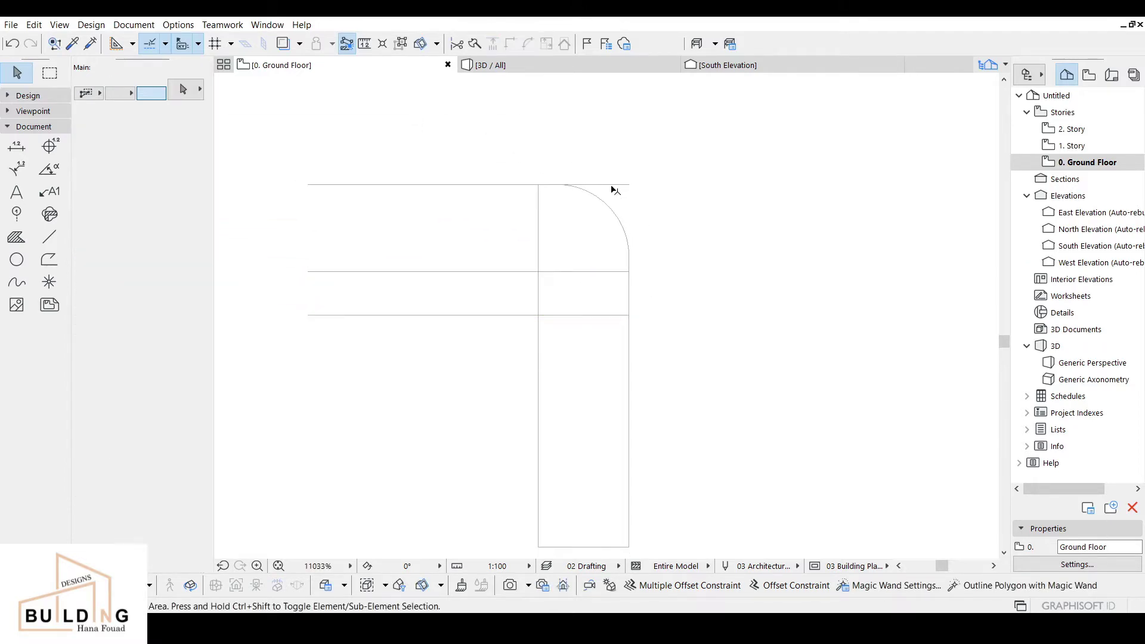
pyautogui.click(610, 185)
pyautogui.press('Delete')
# Step: Trim away the segment of the profile's right edge between the two horizontal lines, using those lines as the cutting edges
pyautogui.scroll(1, 621, 296)
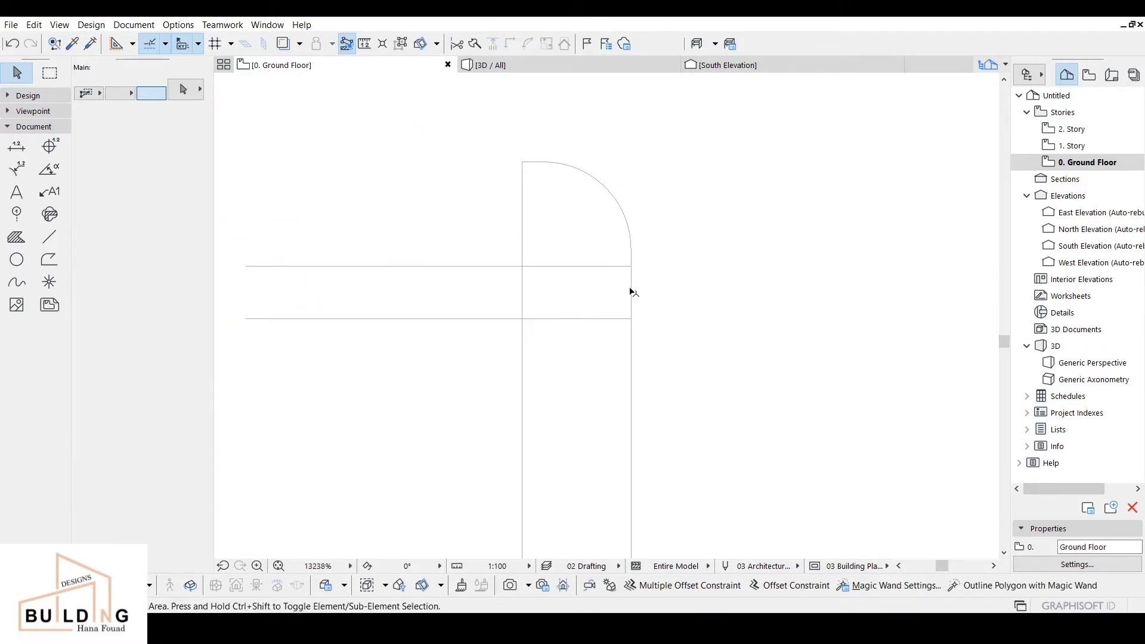
pyautogui.click(634, 287)
pyautogui.scroll(4, 615, 255)
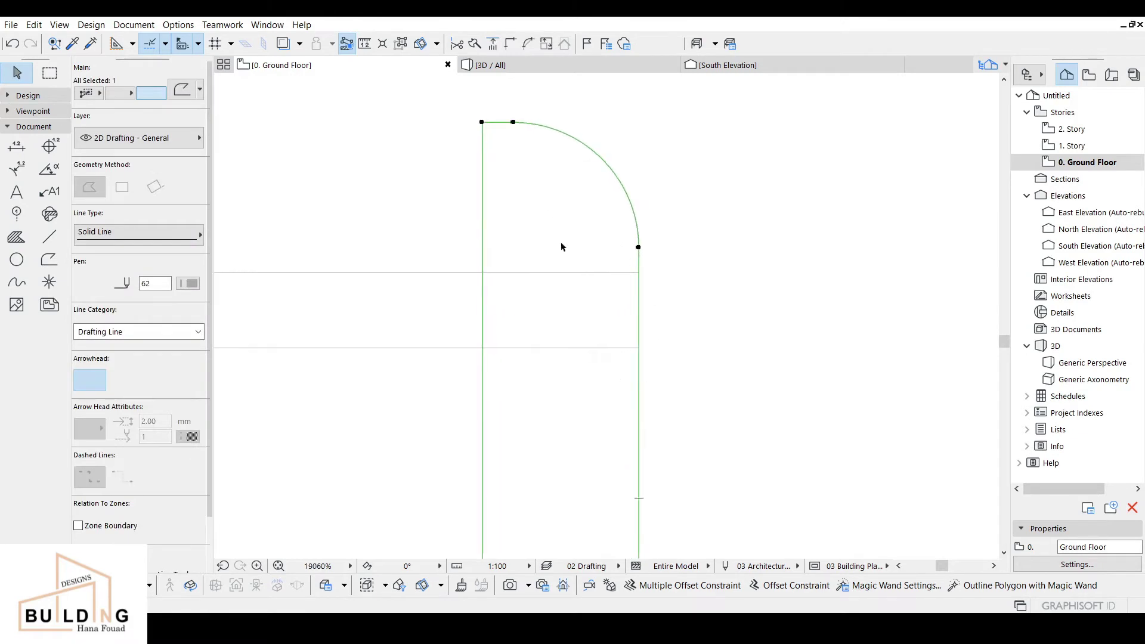
pyautogui.click(626, 289)
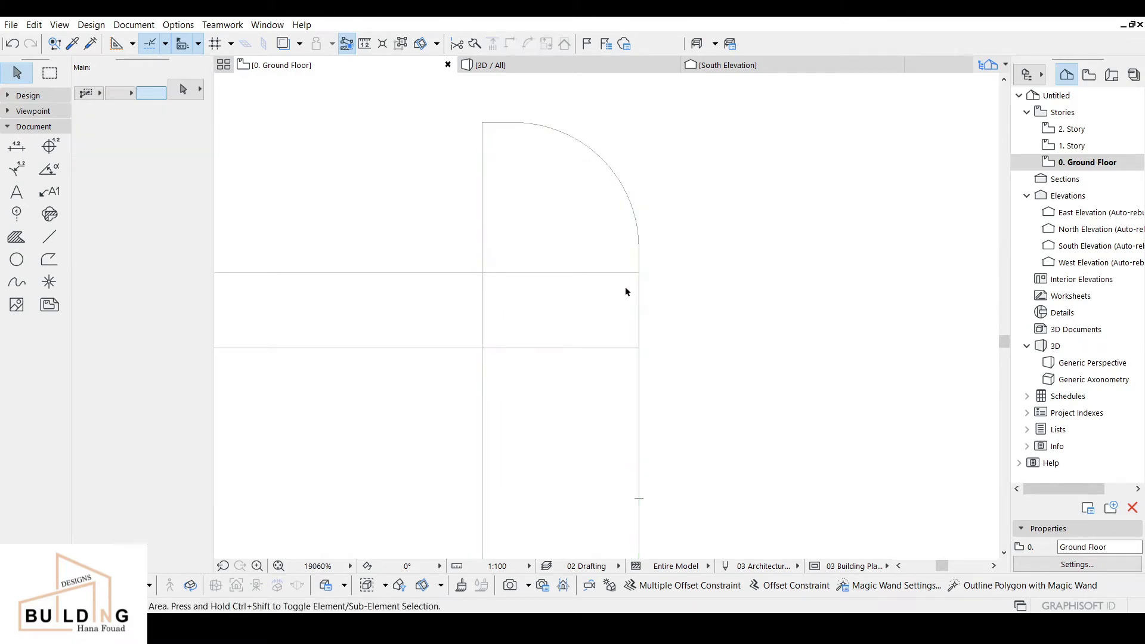
pyautogui.click(614, 273)
pyautogui.keyDown('shift'); pyautogui.click(609, 346); pyautogui.keyUp('shift')
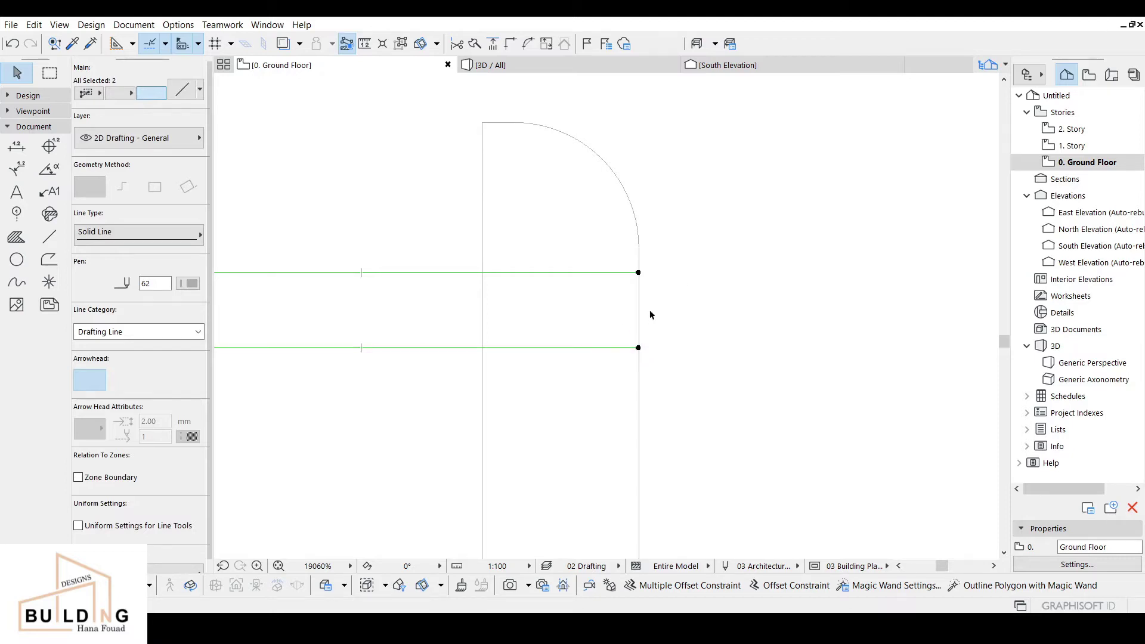
pyautogui.keyDown('ctrl'); pyautogui.click(639, 299); pyautogui.keyUp('ctrl')
pyautogui.scroll(-2, 596, 302)
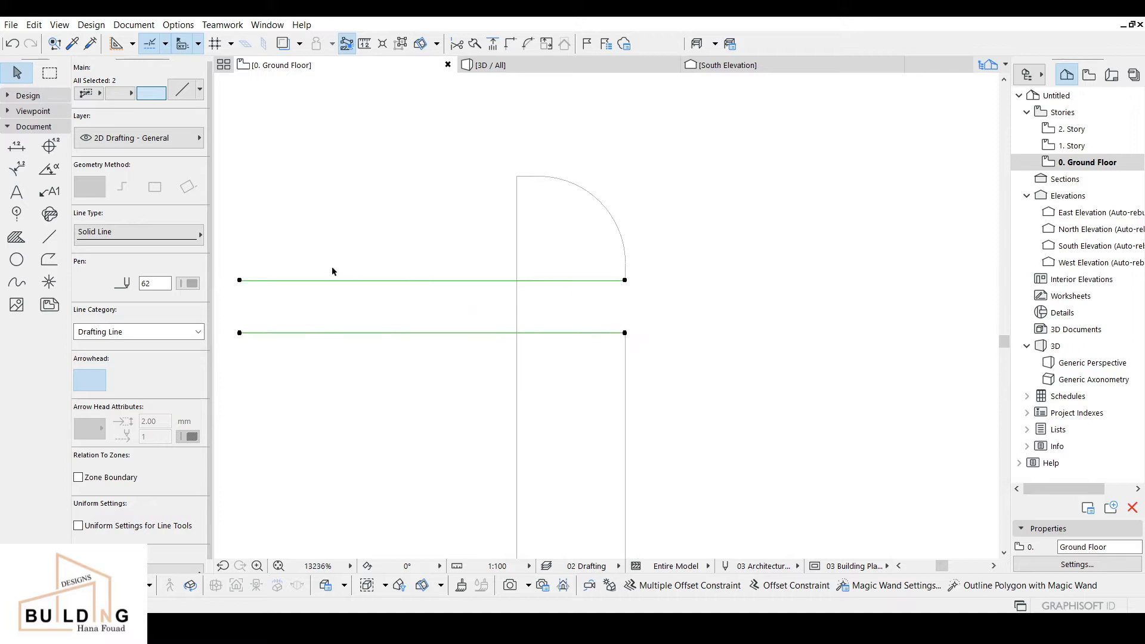
# Step: Shorten the upper horizontal line from its left end, leaving a short stub about a third of the profile's width at the right edge
pyautogui.click(239, 281)
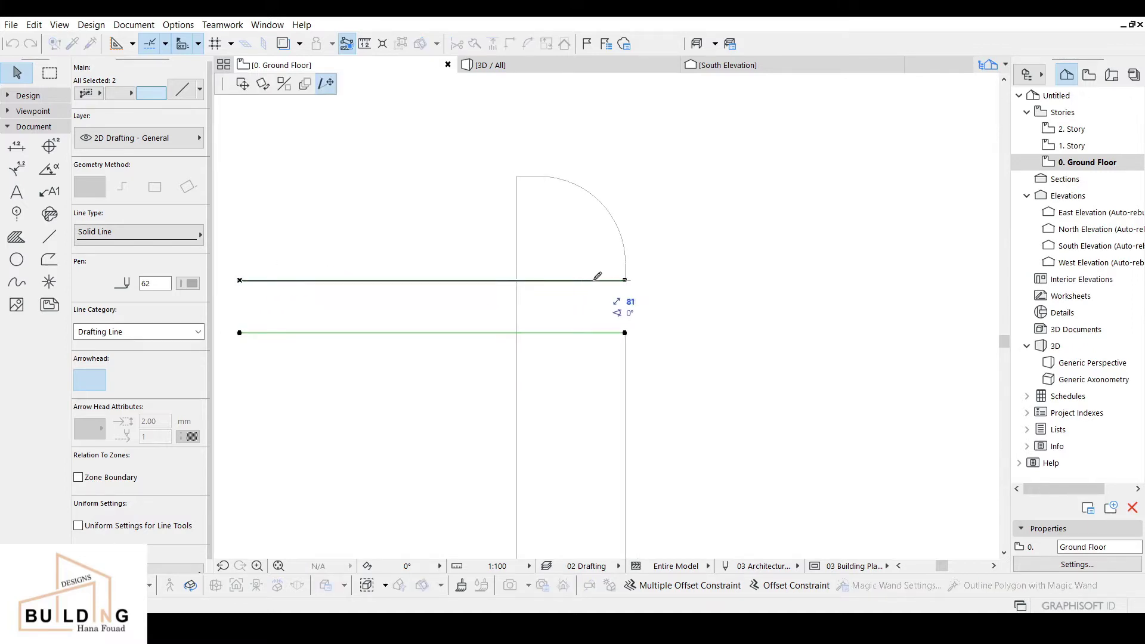
pyautogui.scroll(5, 615, 277)
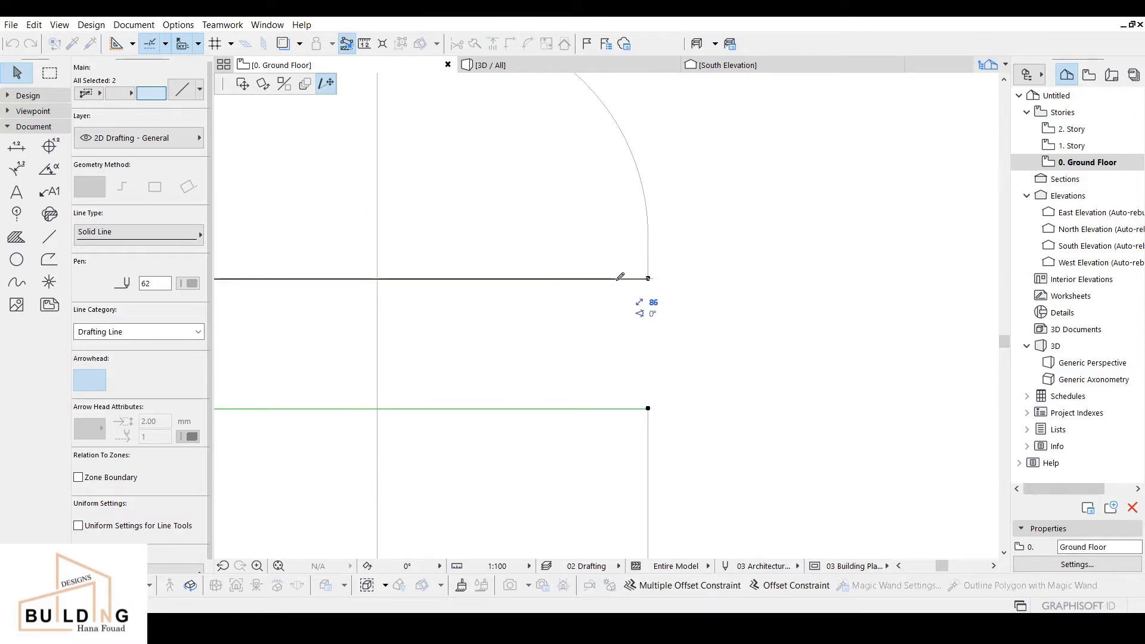
pyautogui.click(558, 278)
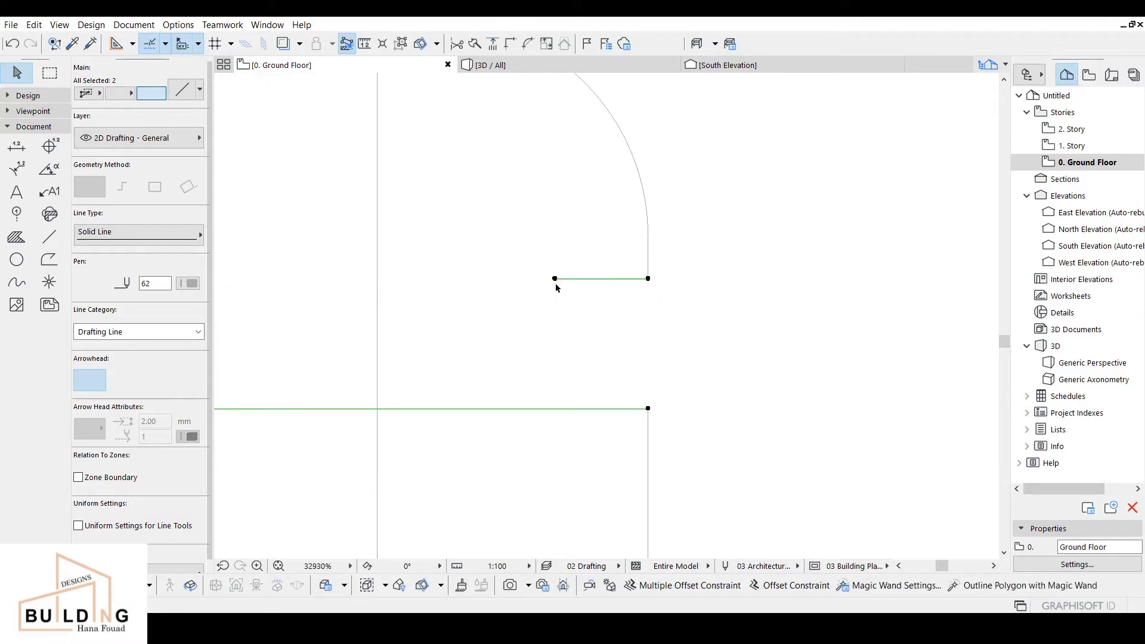
pyautogui.scroll(-3, 555, 286)
pyautogui.click(295, 331)
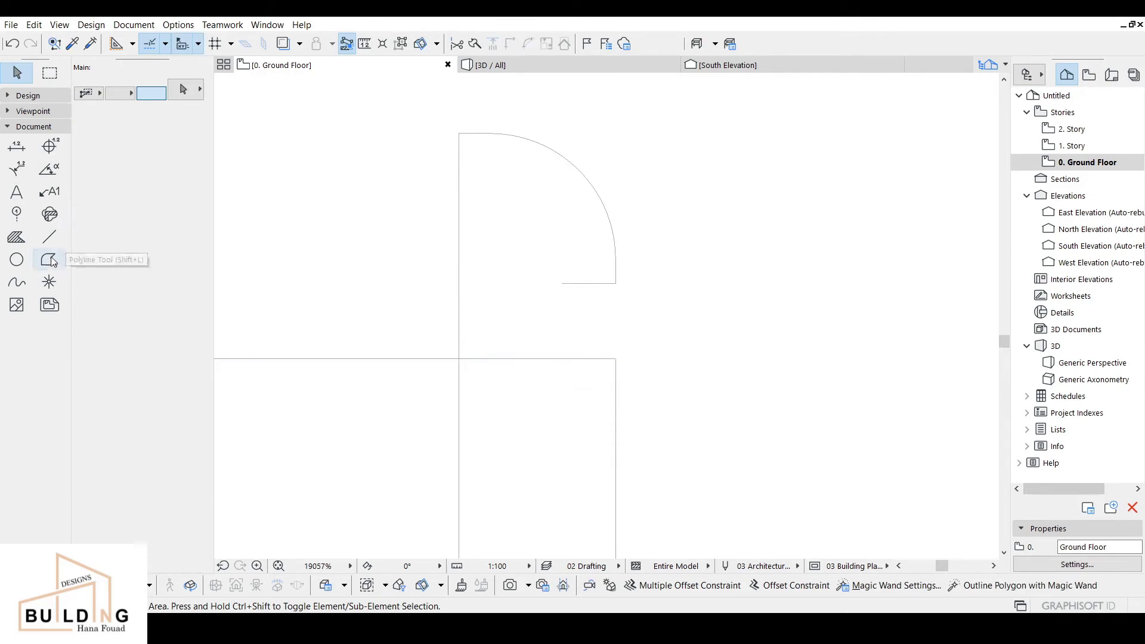
# Step: Draw a vertical line from the stub's inner end down to the lower horizontal line
pyautogui.click(50, 237)
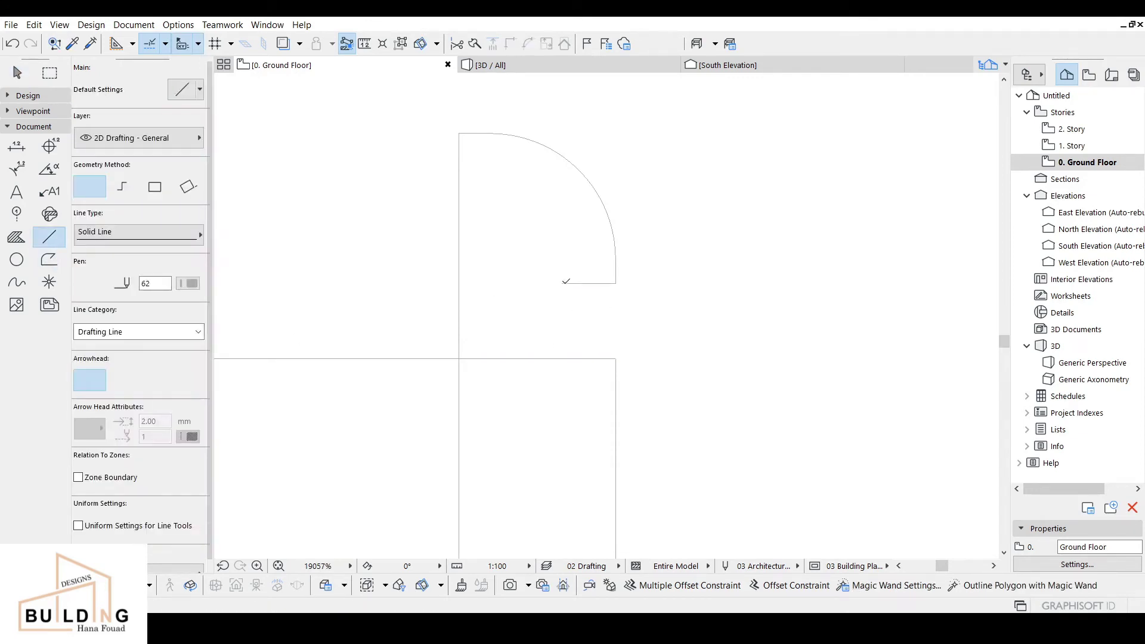
pyautogui.click(561, 284)
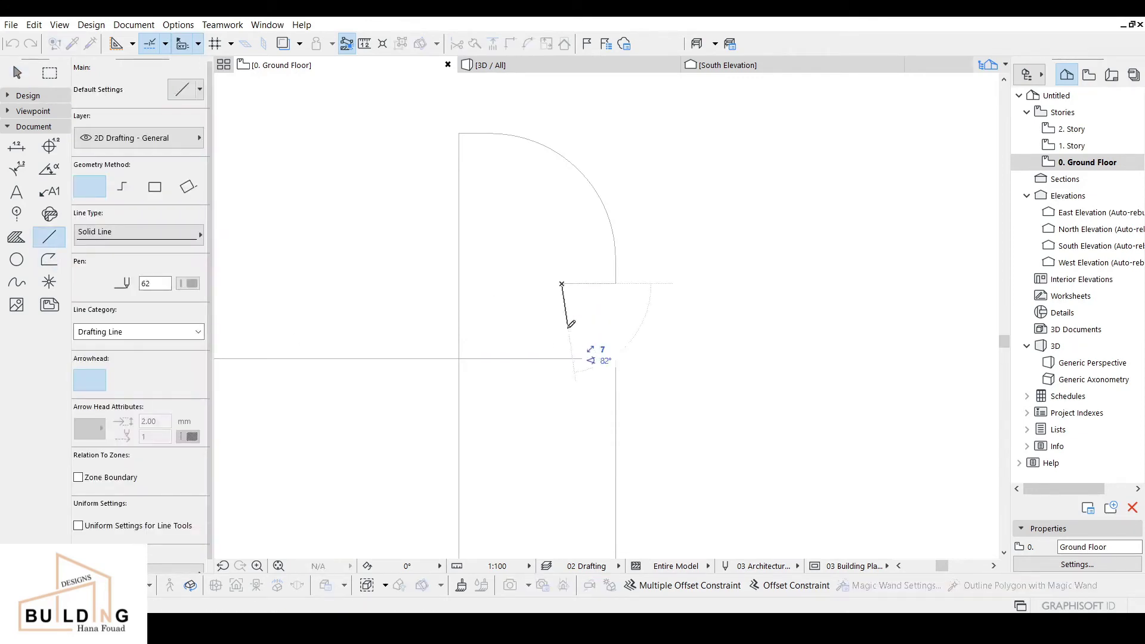
pyautogui.click(565, 358)
pyautogui.press('Escape')
# Step: Trim off the part of the lower horizontal line left of the vertical line to close the notch
pyautogui.click(572, 358)
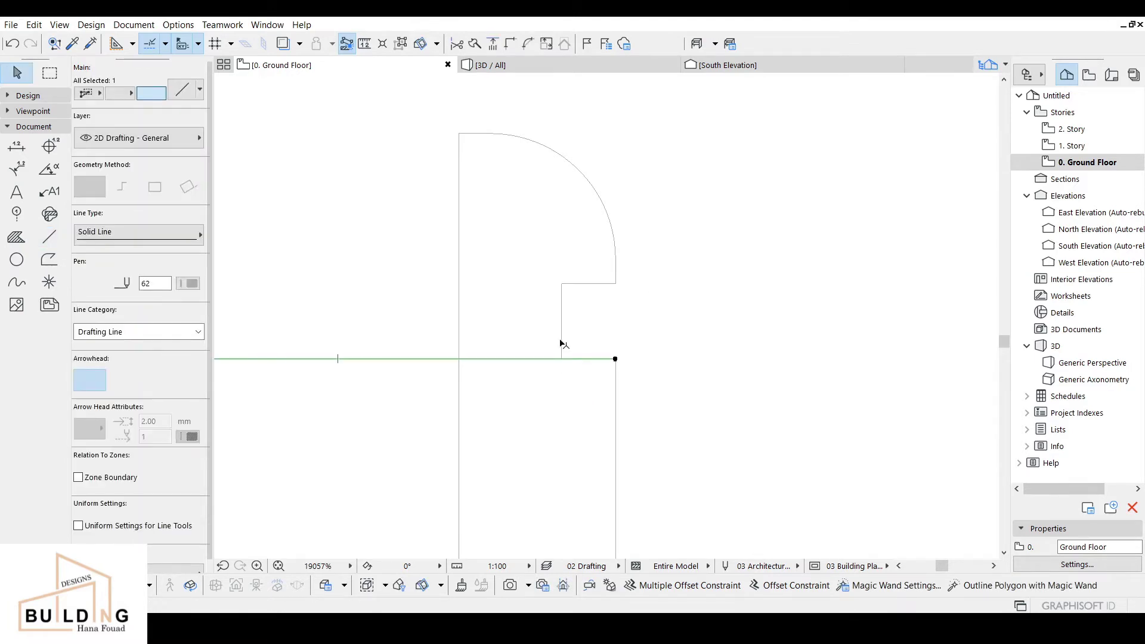
pyautogui.keyDown('shift'); pyautogui.click(561, 339); pyautogui.keyUp('shift')
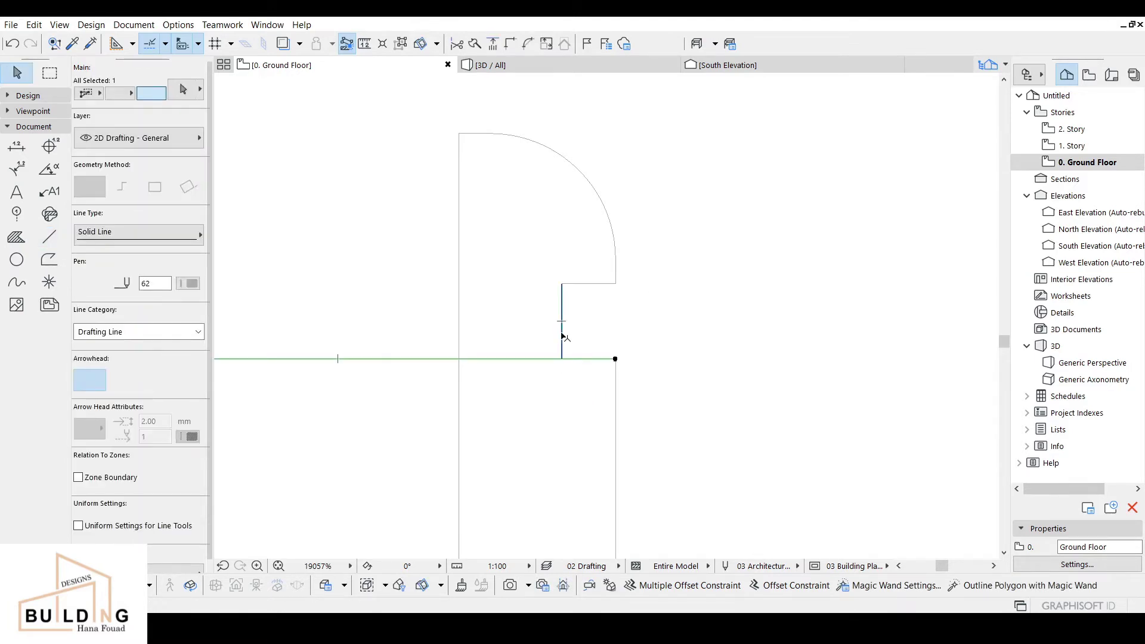
pyautogui.keyDown('ctrl'); pyautogui.click(543, 357); pyautogui.keyUp('ctrl')
pyautogui.press('Escape')
pyautogui.scroll(-3, 554, 359)
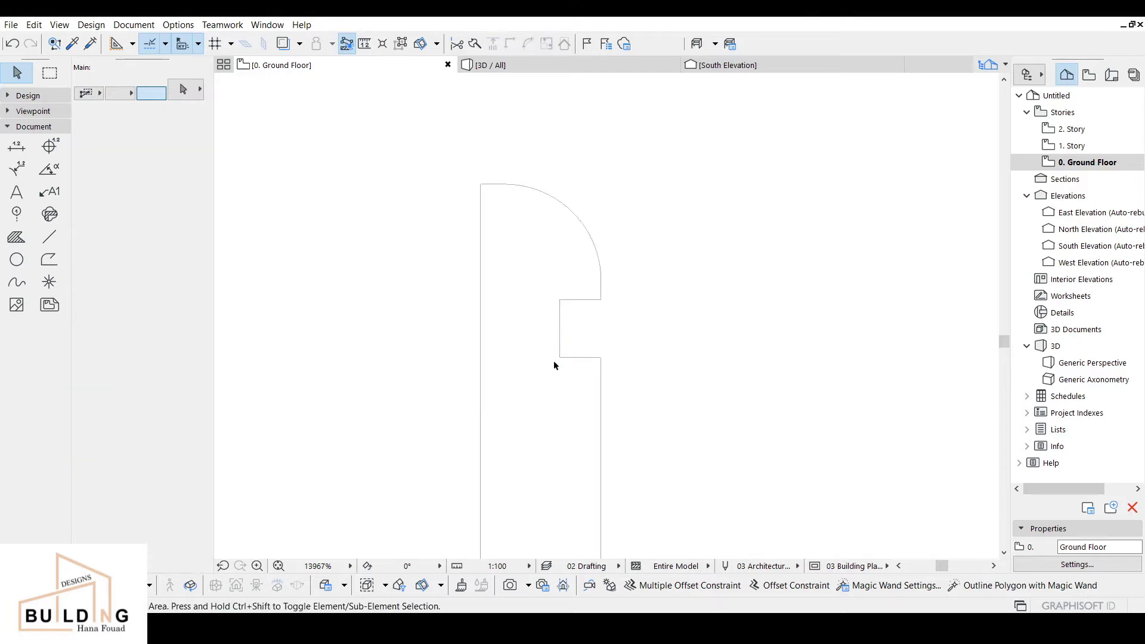
# Step: Fill the closed notched profile outline with the 25 % pattern using fill pen 76
pyautogui.click(17, 240)
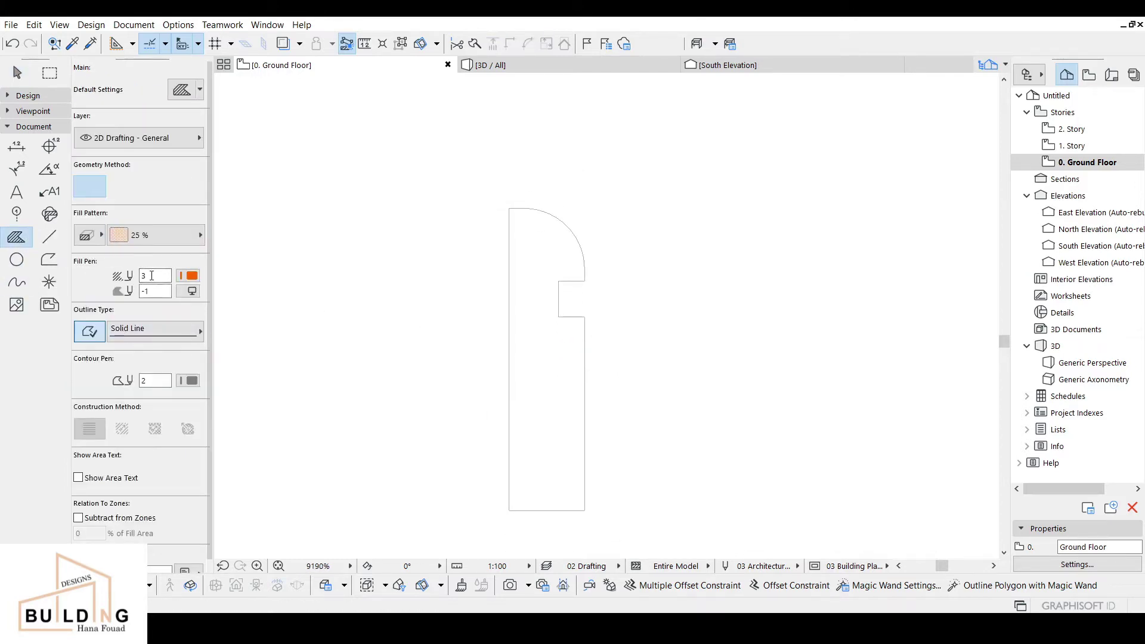
pyautogui.click(189, 277)
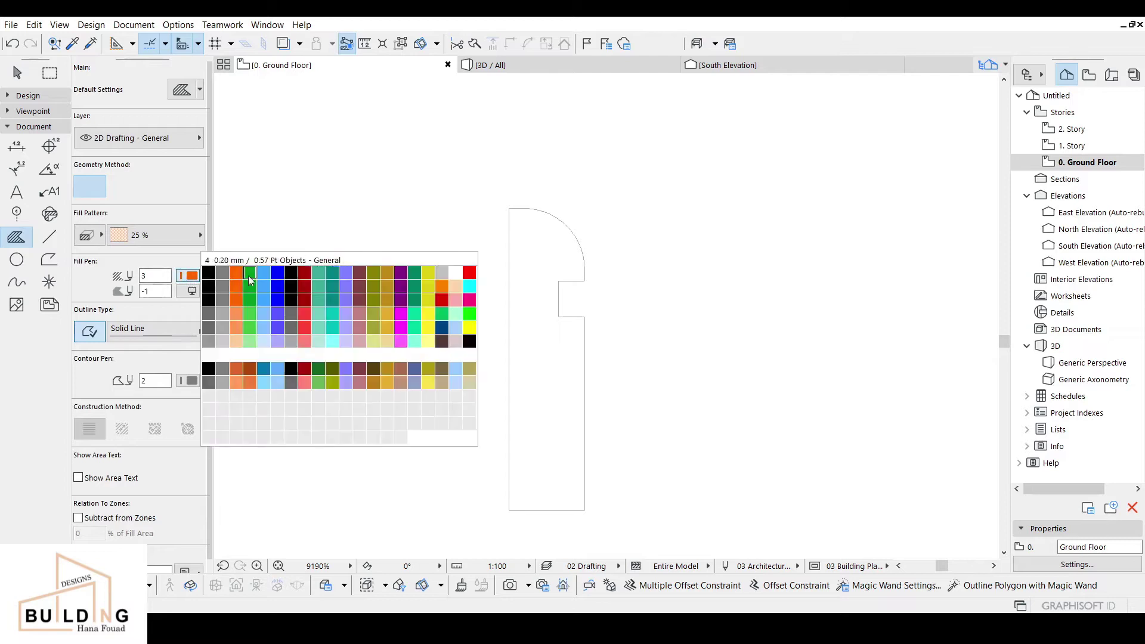
pyautogui.click(415, 317)
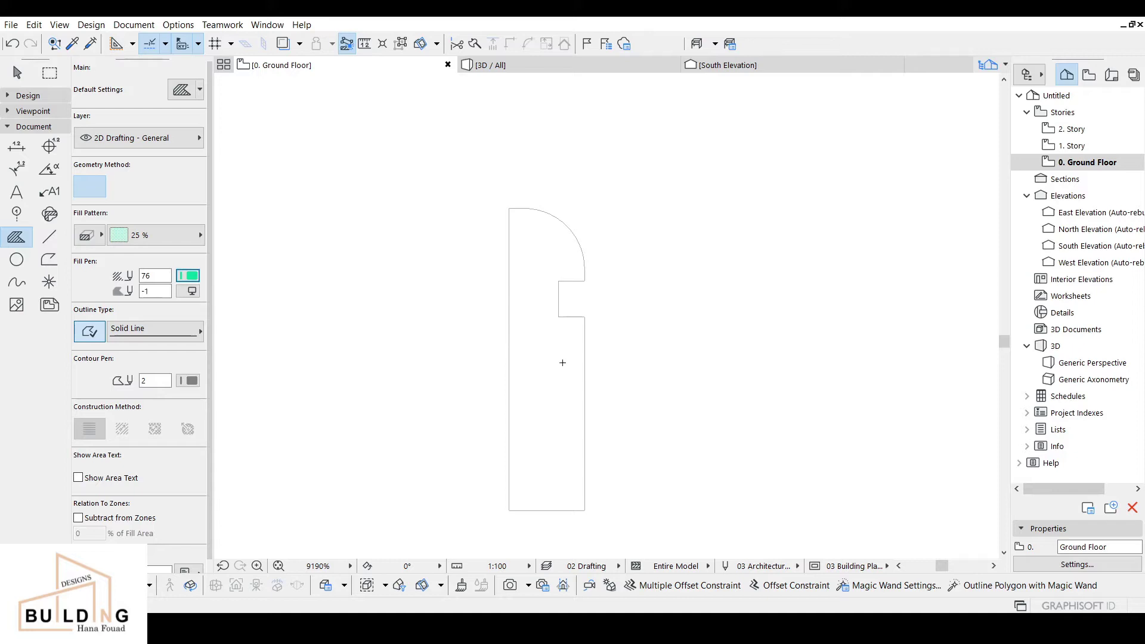
pyautogui.click(559, 364)
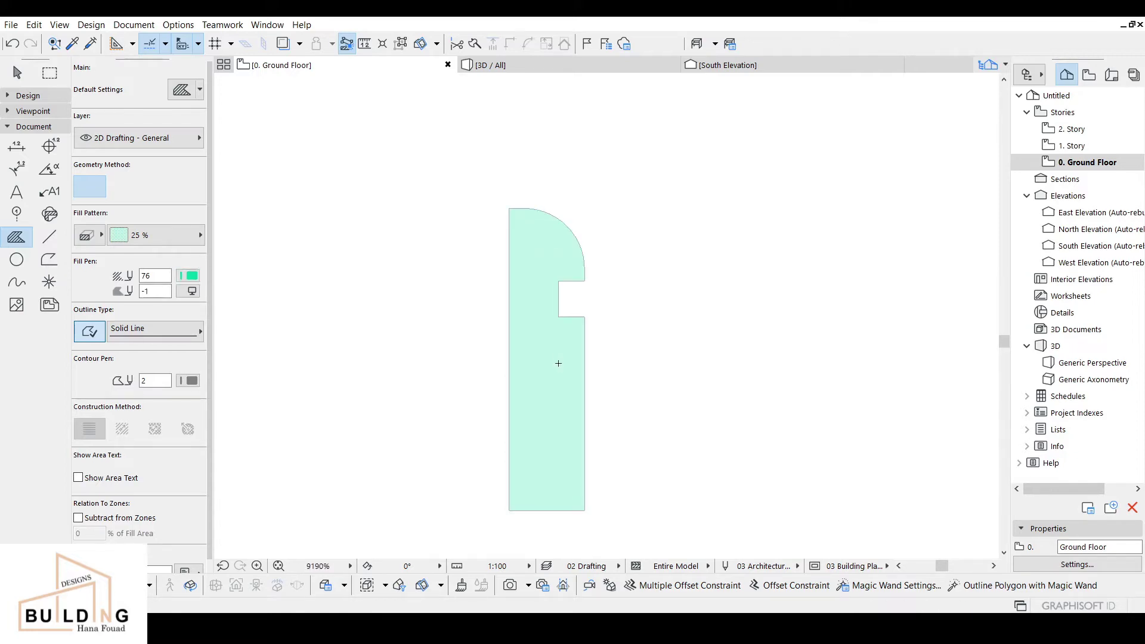
pyautogui.press('Escape')
# Step: Select the filled profile together with its outline lines and copy them to the clipboard
pyautogui.scroll(-3, 559, 363)
pyautogui.moveTo(559, 379); pyautogui.dragTo(550, 349, button='middle')
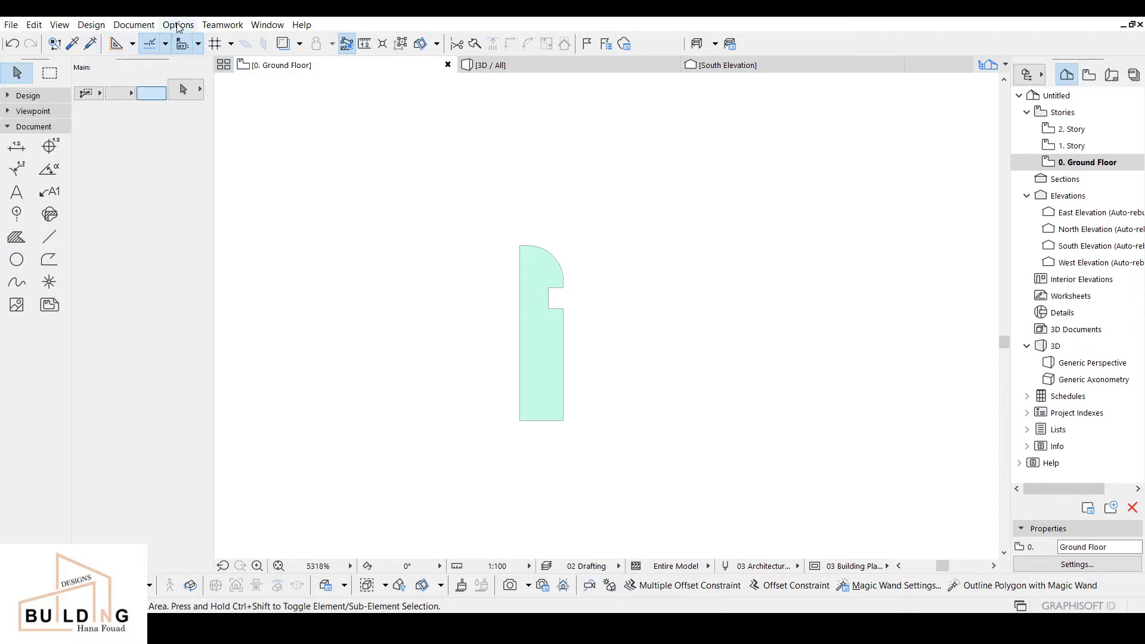
pyautogui.click(596, 220)
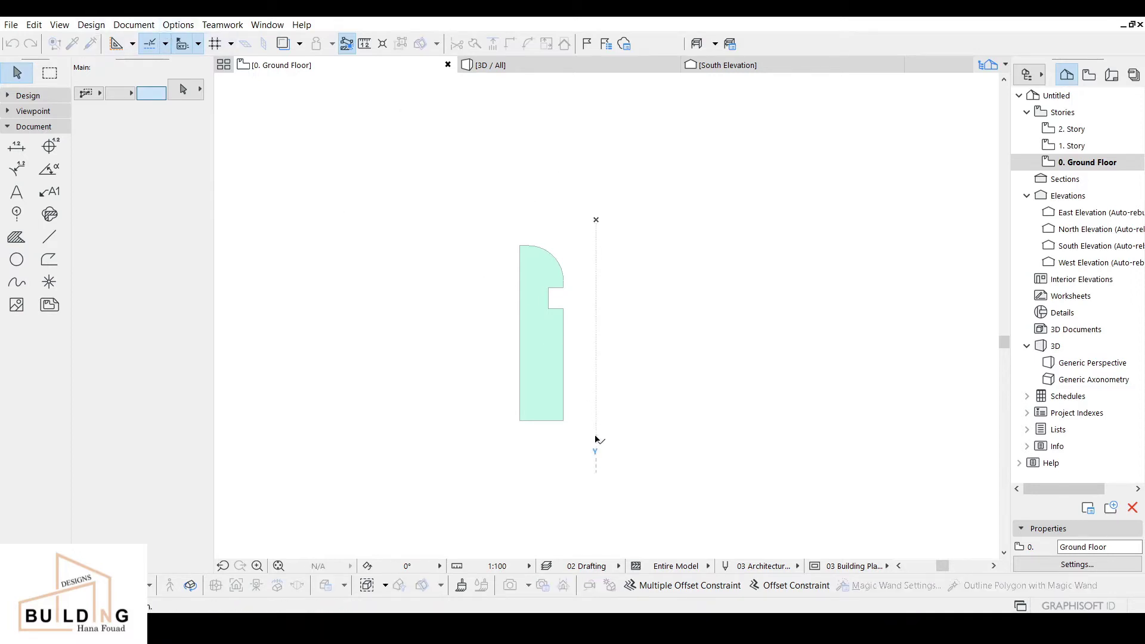
pyautogui.click(596, 436)
pyautogui.click(466, 436)
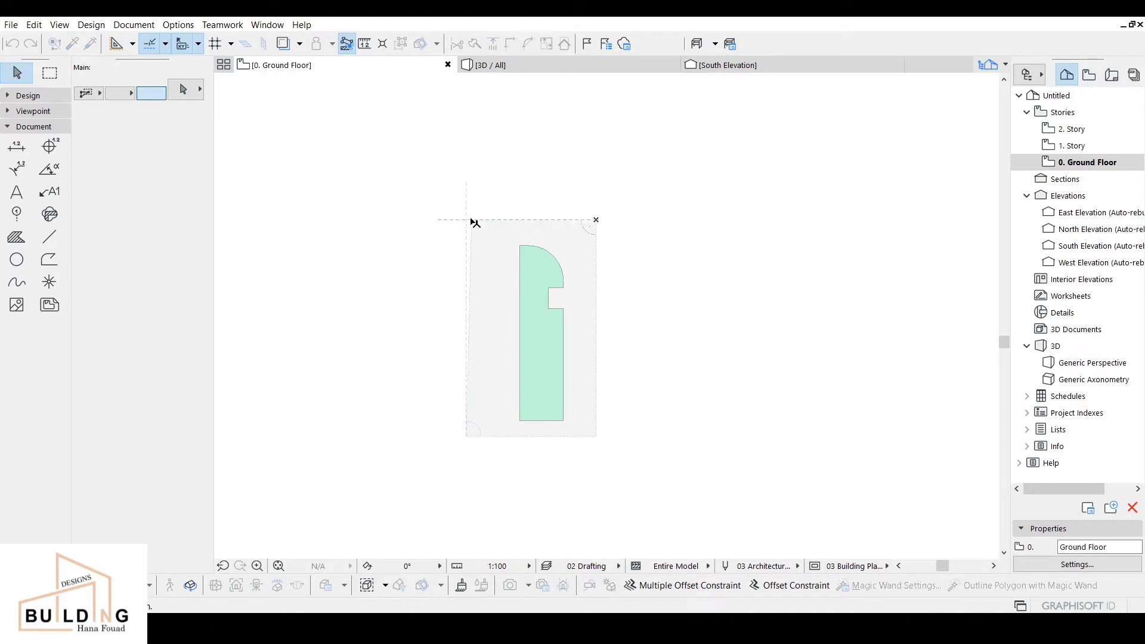
pyautogui.rightClick(464, 222)
pyautogui.click(506, 291)
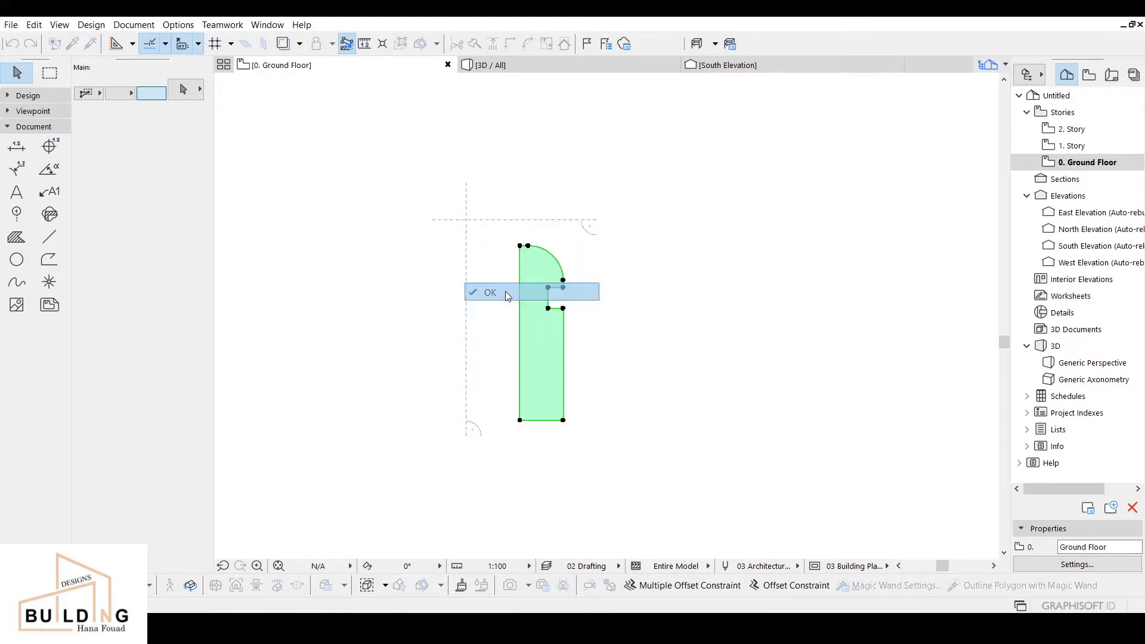
pyautogui.rightClick(506, 292)
pyautogui.click(543, 357)
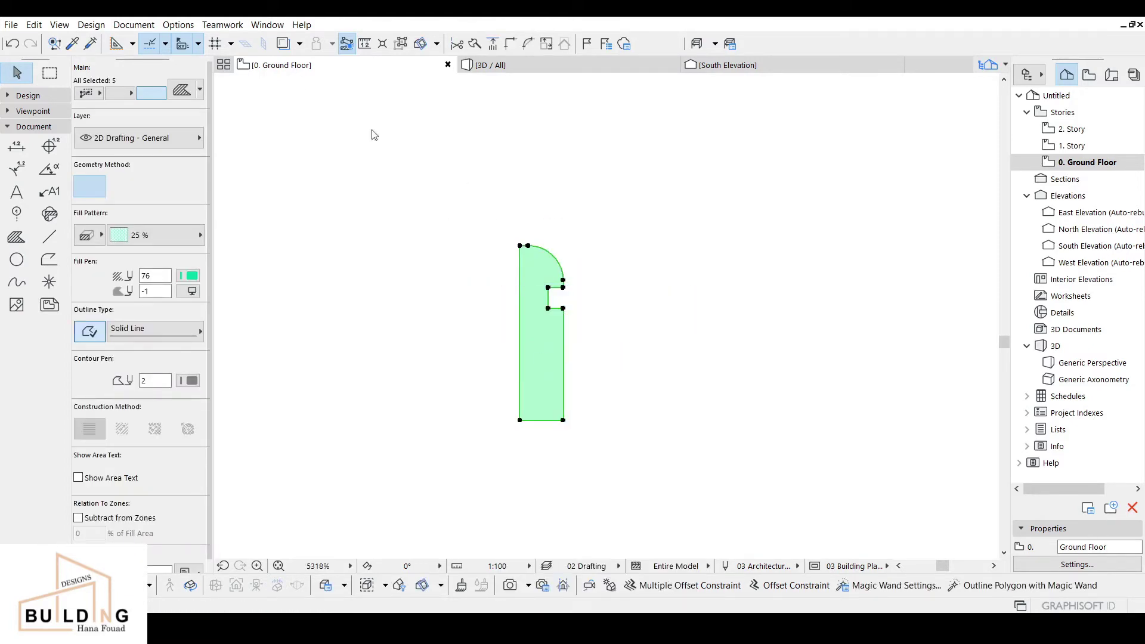
# Step: Create a new complex profile named floor in the Profile Manager
pyautogui.click(183, 27)
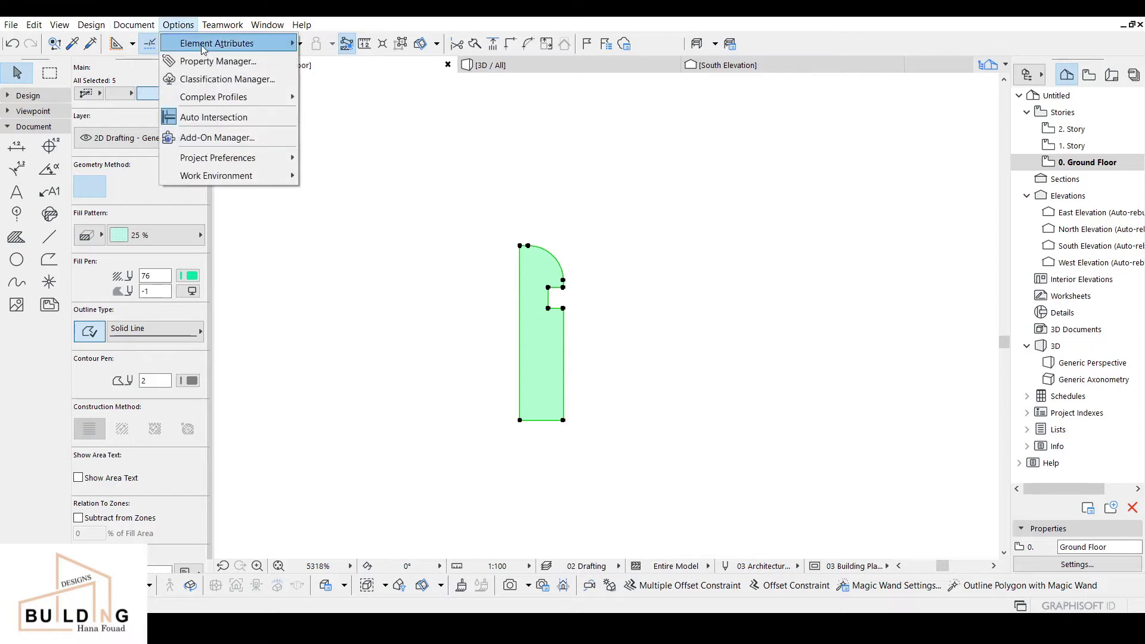
pyautogui.moveTo(204, 50)
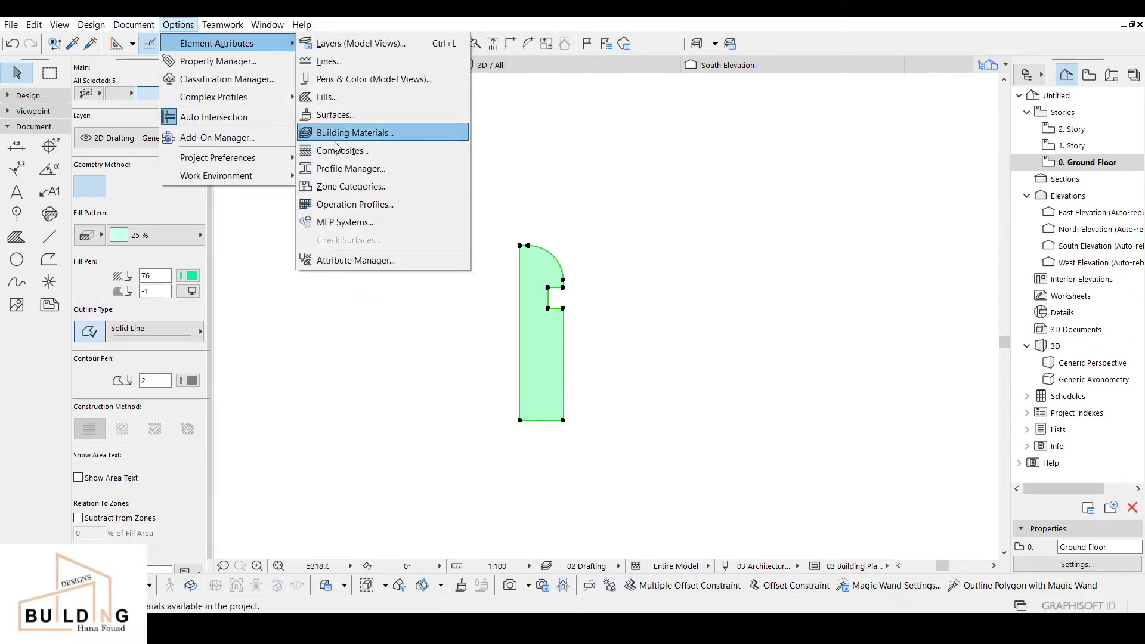
pyautogui.click(338, 173)
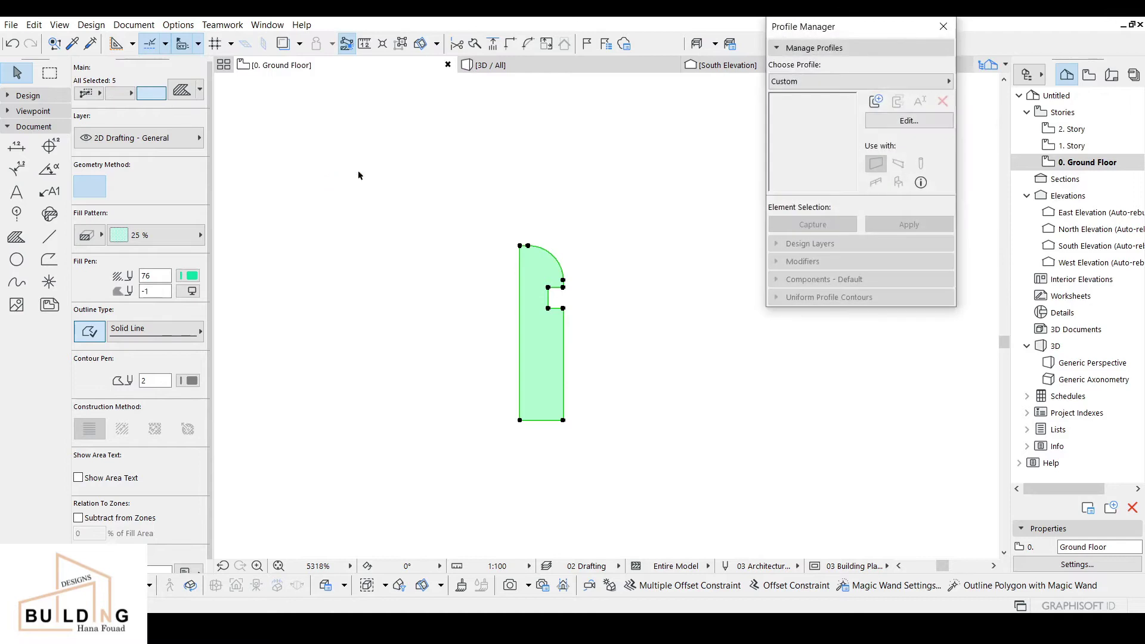
pyautogui.click(877, 103)
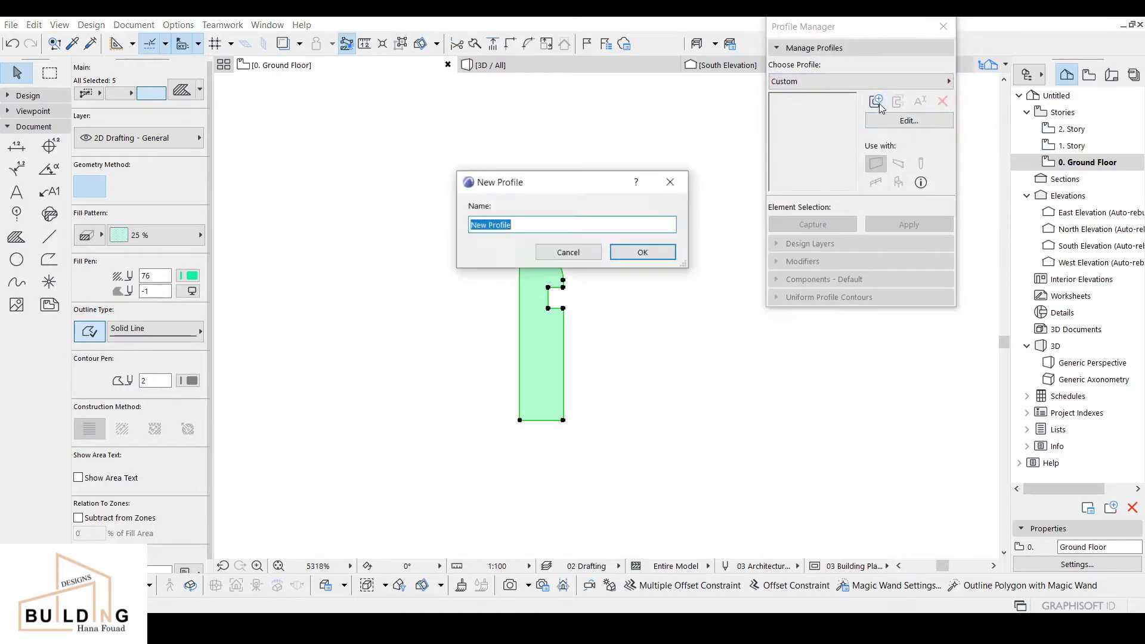
pyautogui.write('floor')
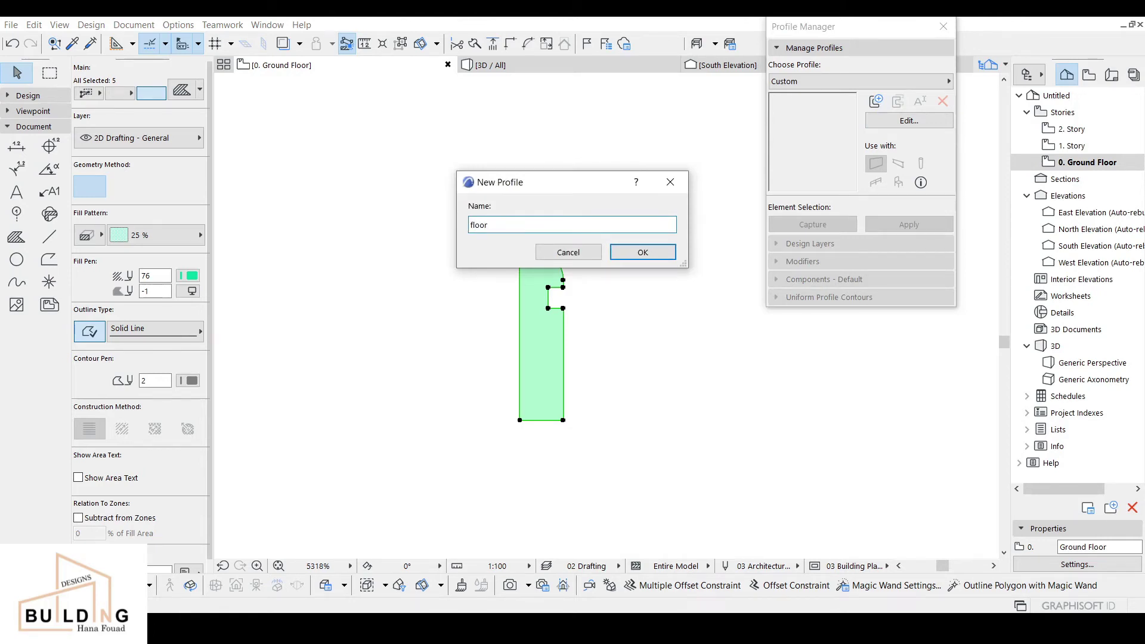
pyautogui.press('Return')
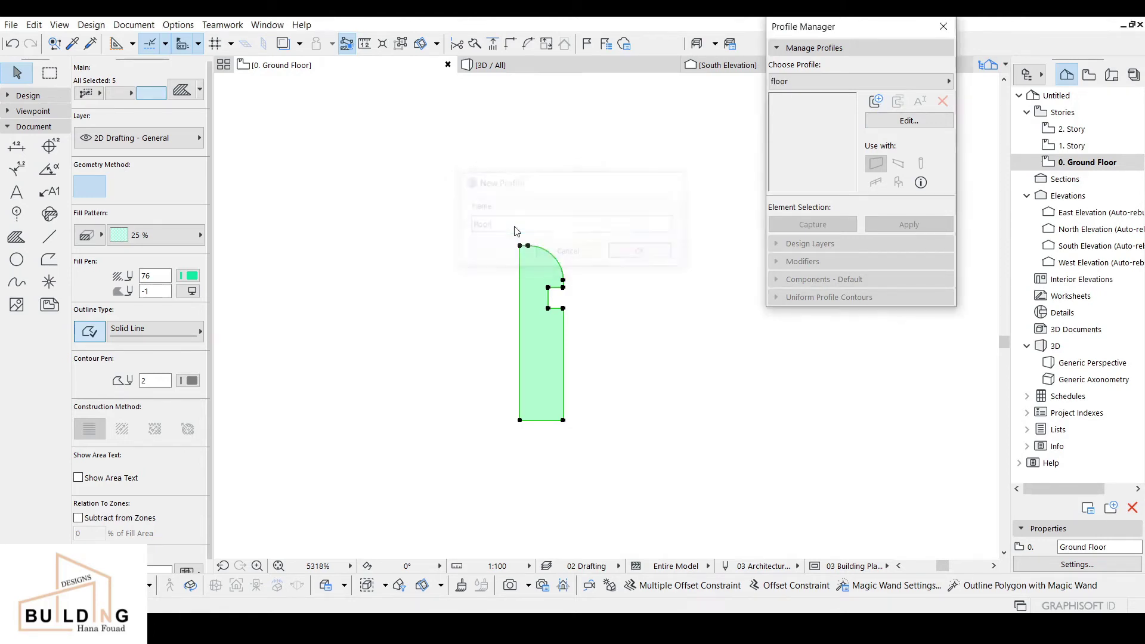
# Step: Paste the copied shape at the centre of the current view, keeping the current view, and place it just above the profile's origin mark
pyautogui.rightClick(517, 234)
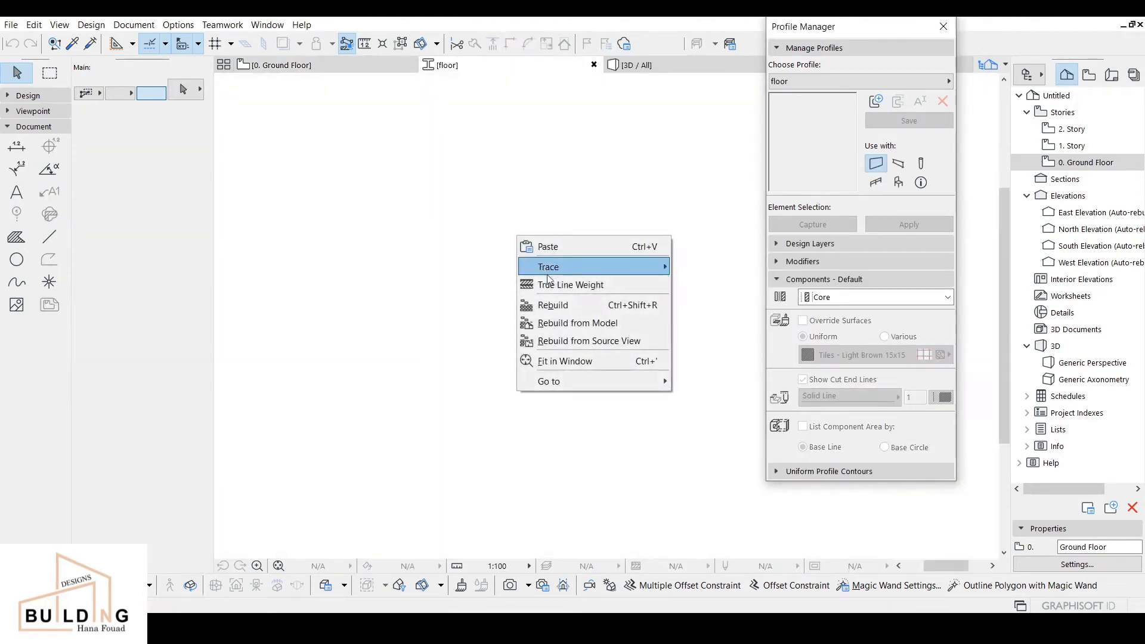
pyautogui.click(560, 246)
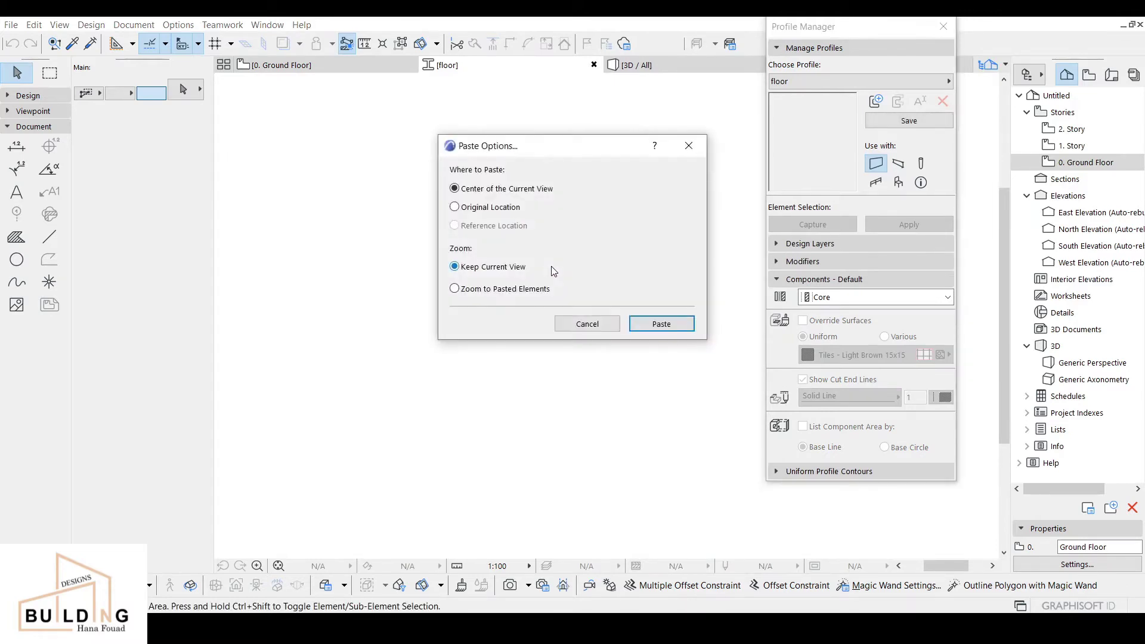
pyautogui.click(660, 323)
pyautogui.scroll(2, 614, 316)
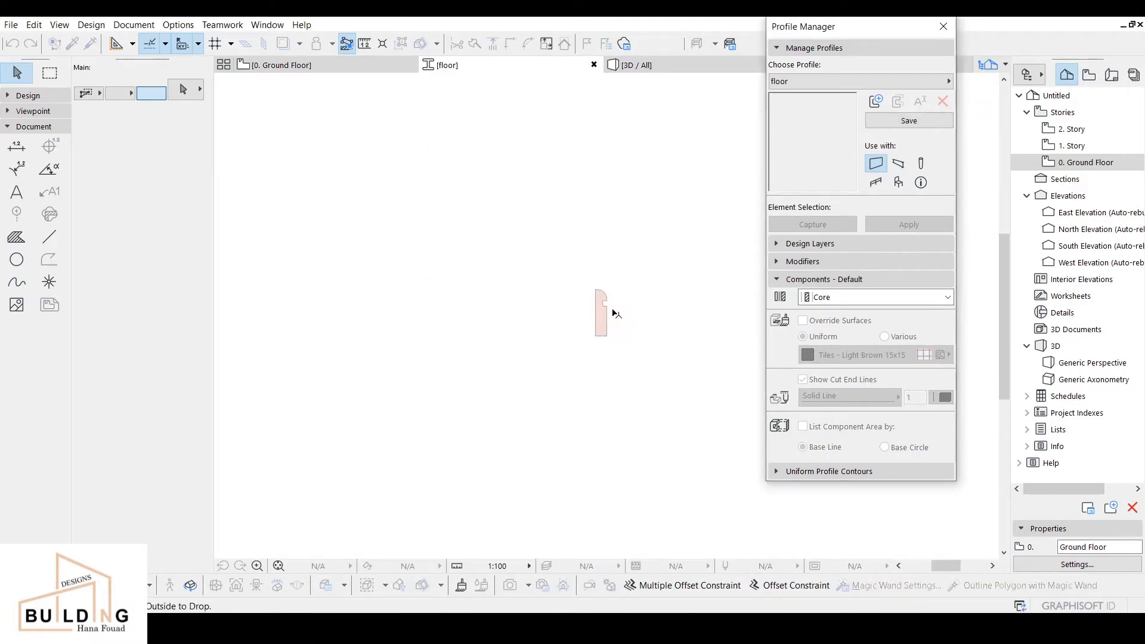
pyautogui.moveTo(598, 322); pyautogui.dragTo(599, 271)
pyautogui.rightClick(598, 272)
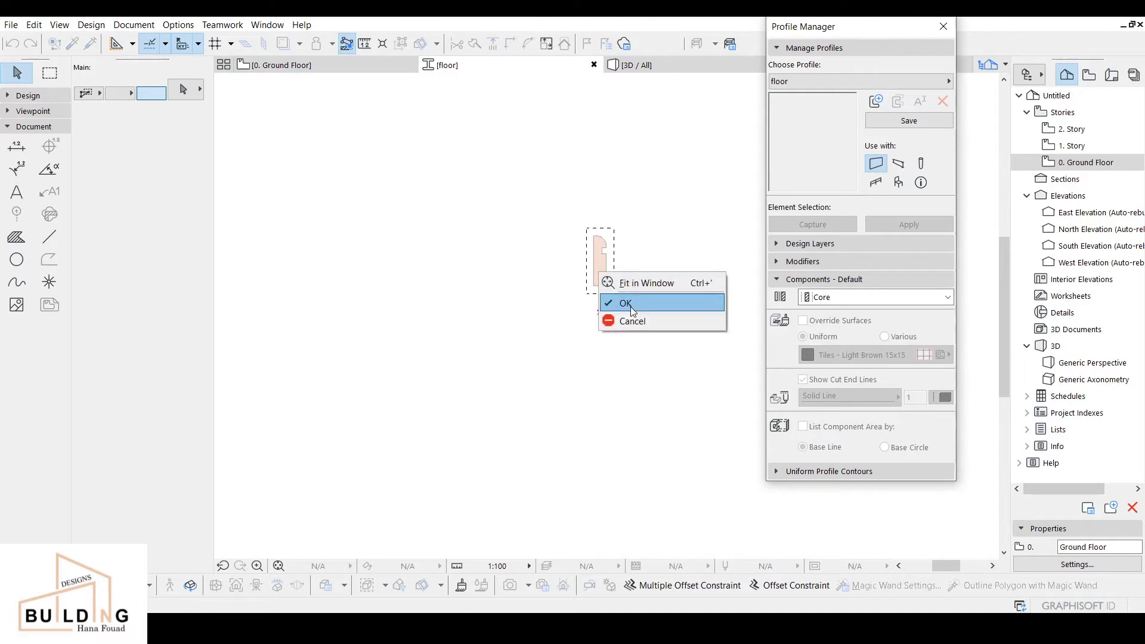
pyautogui.click(630, 306)
pyautogui.scroll(2, 634, 276)
pyautogui.click(607, 207)
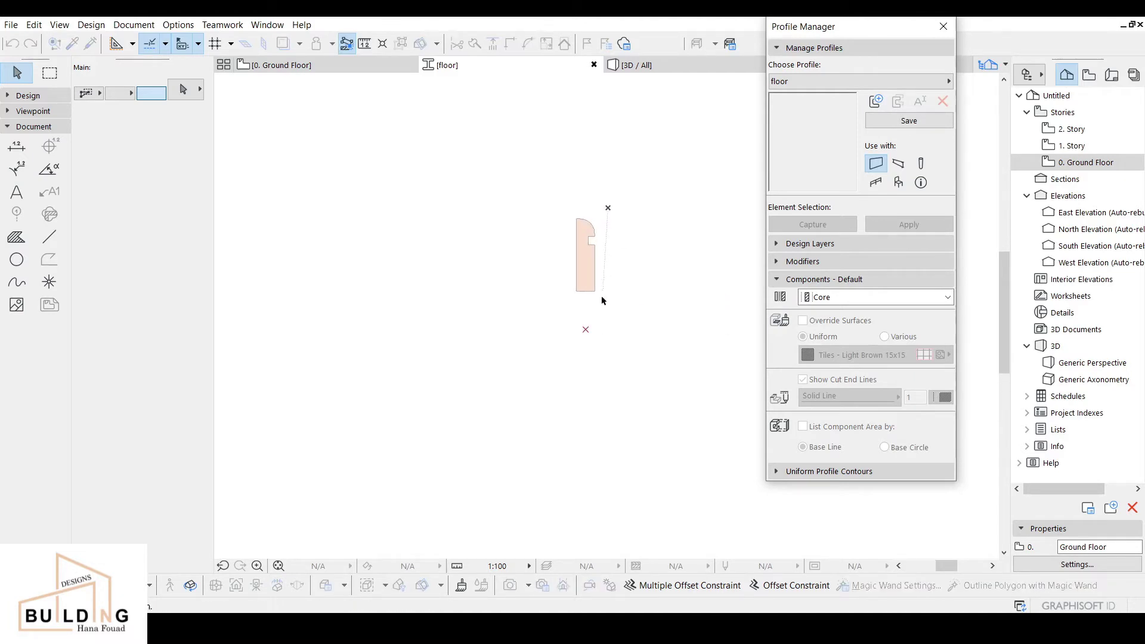
pyautogui.click(600, 309)
pyautogui.click(548, 303)
pyautogui.rightClick(552, 206)
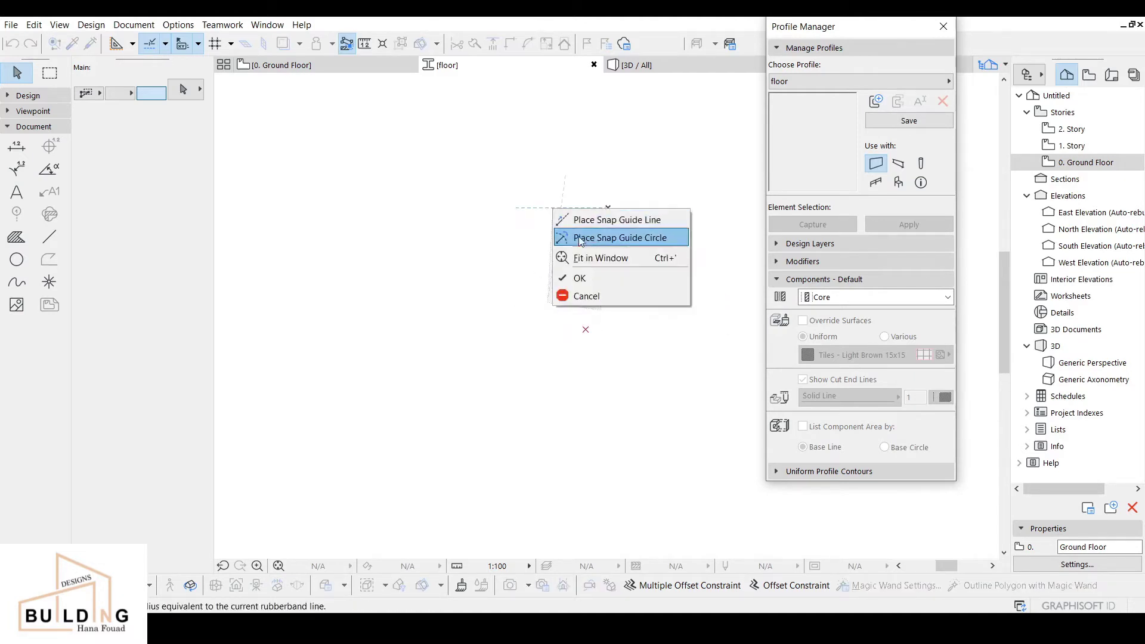
pyautogui.click(583, 276)
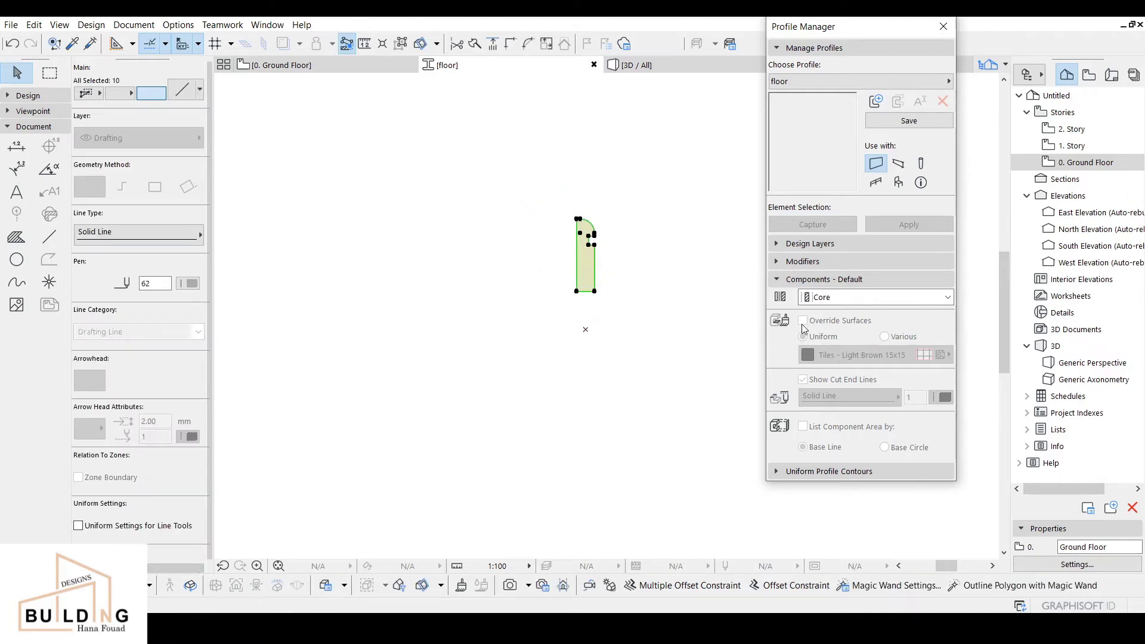
pyautogui.scroll(2, 591, 253)
pyautogui.press('Escape')
# Step: Override the surface of the pasted profile fill with the uniform Stucco - Beige Rough surface
pyautogui.click(588, 273)
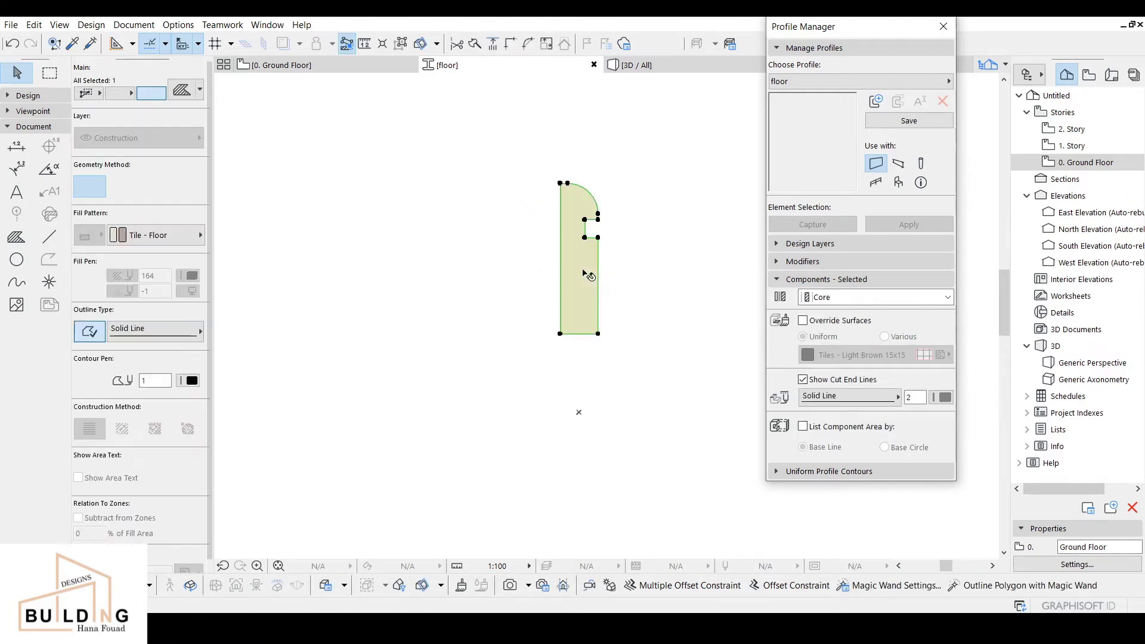
pyautogui.click(803, 320)
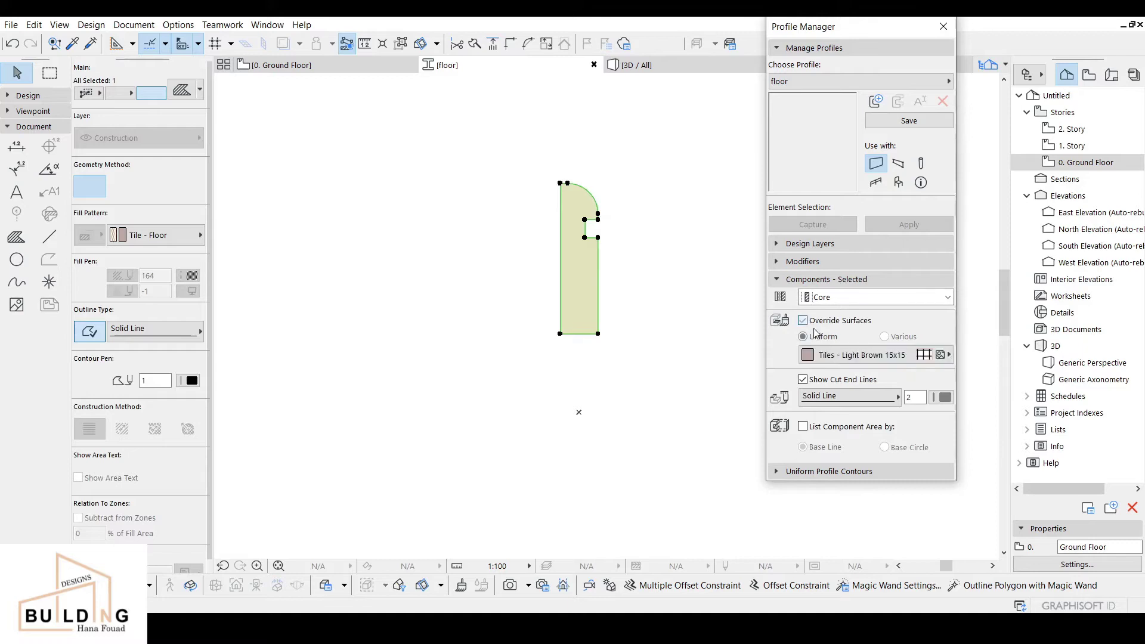
pyautogui.click(819, 356)
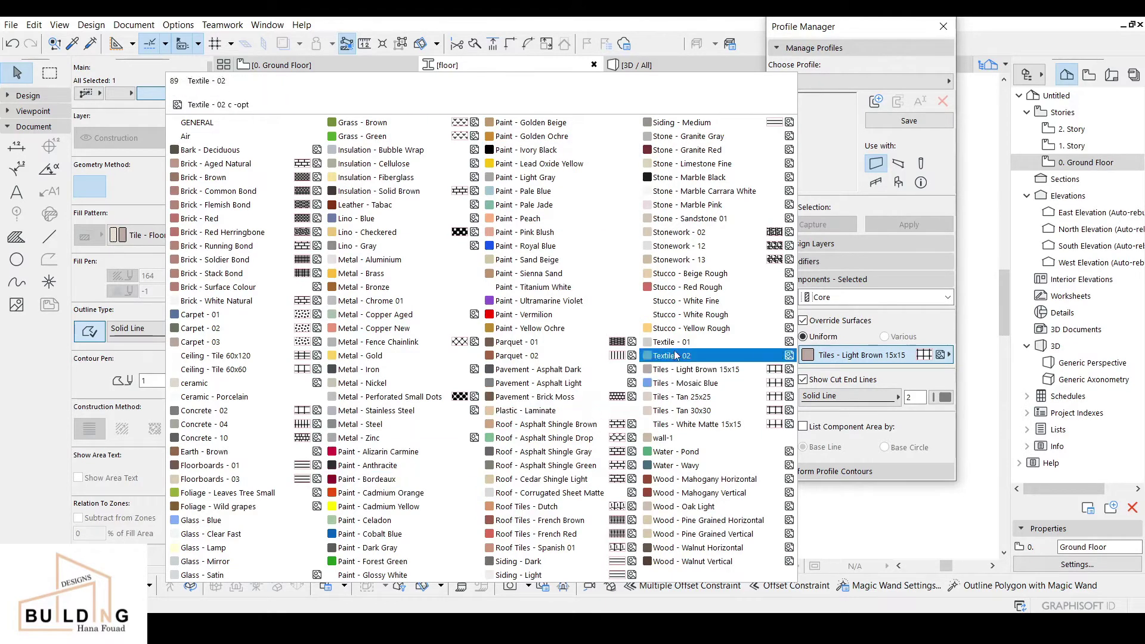
pyautogui.click(682, 273)
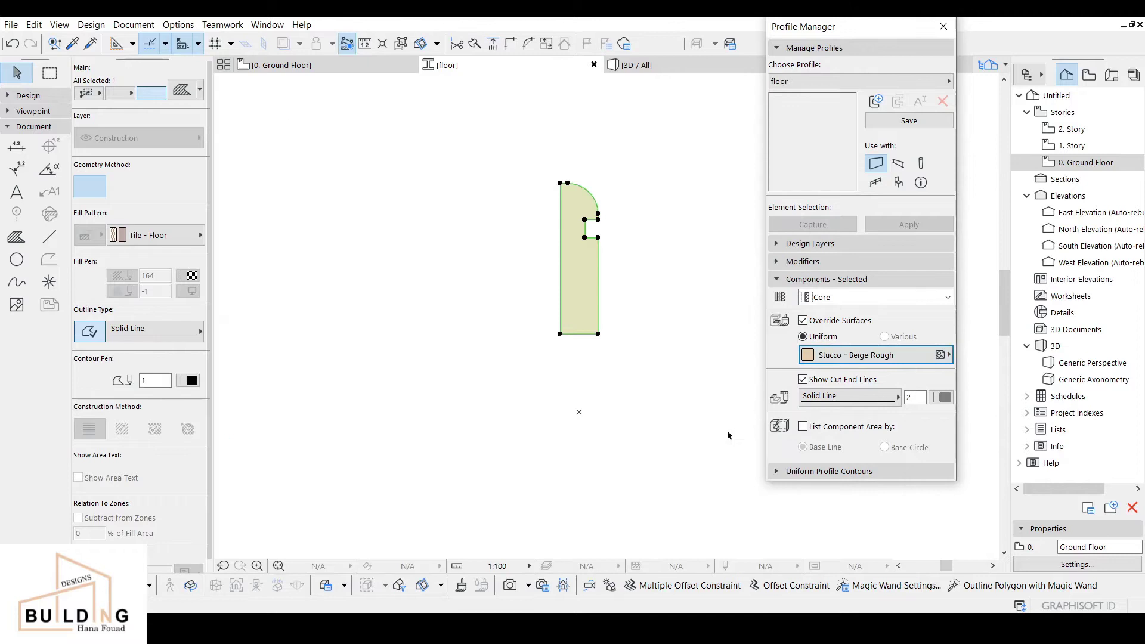
pyautogui.click(670, 415)
# Step: Save the floor profile, close the Profile Manager and clear the selection on the ground floor plan
pyautogui.scroll(-1, 669, 412)
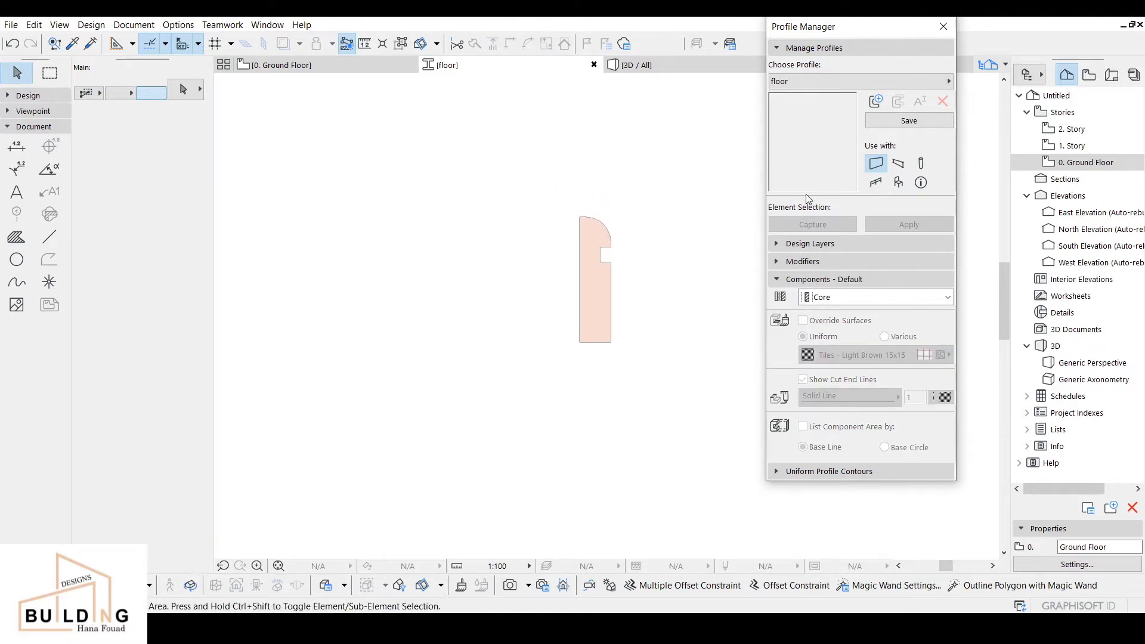
pyautogui.click(896, 123)
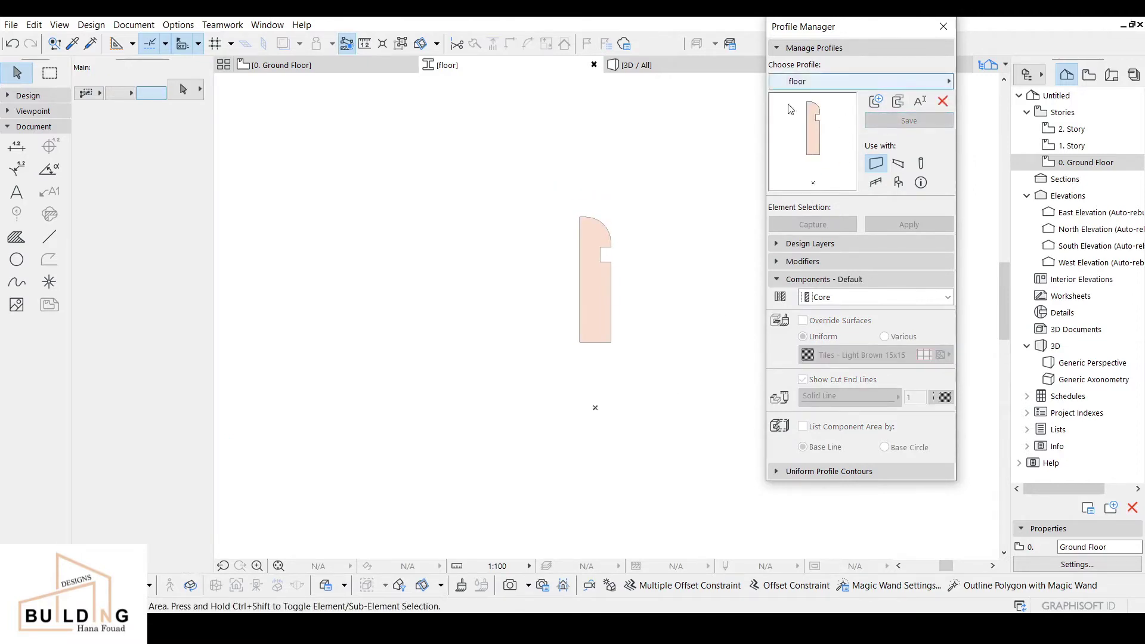
pyautogui.click(940, 29)
pyautogui.scroll(-6, 749, 260)
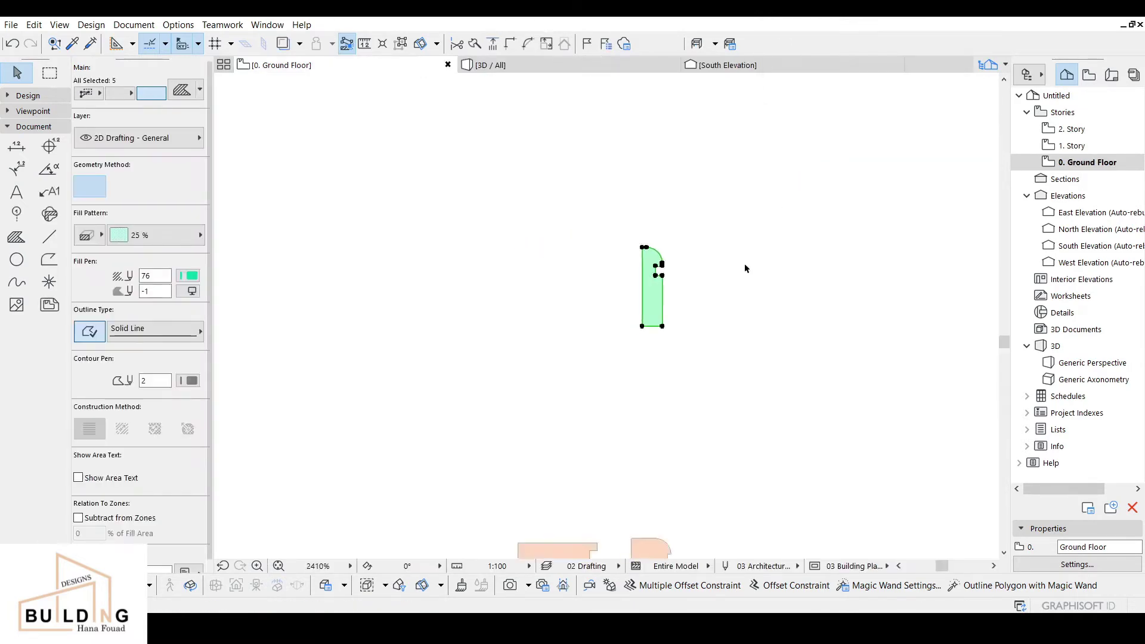
pyautogui.moveTo(865, 268); pyautogui.dragTo(544, 292, button='middle')
pyautogui.press('Escape')
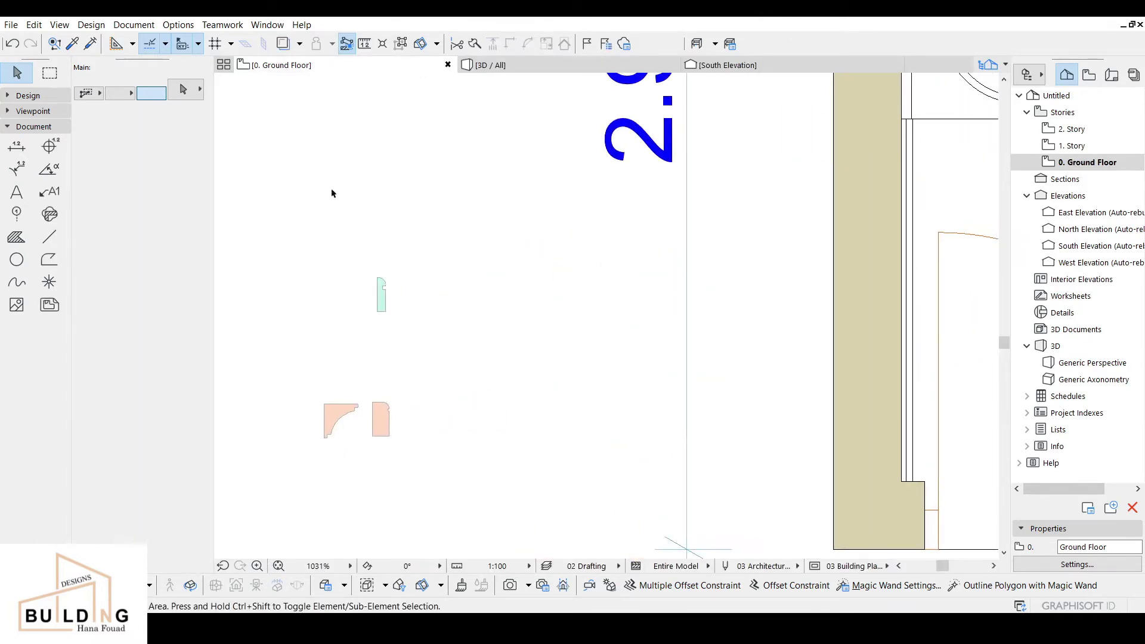
# Step: Set up the Wall tool with a complex profile structure using the floor profile
pyautogui.click(8, 96)
pyautogui.click(16, 114)
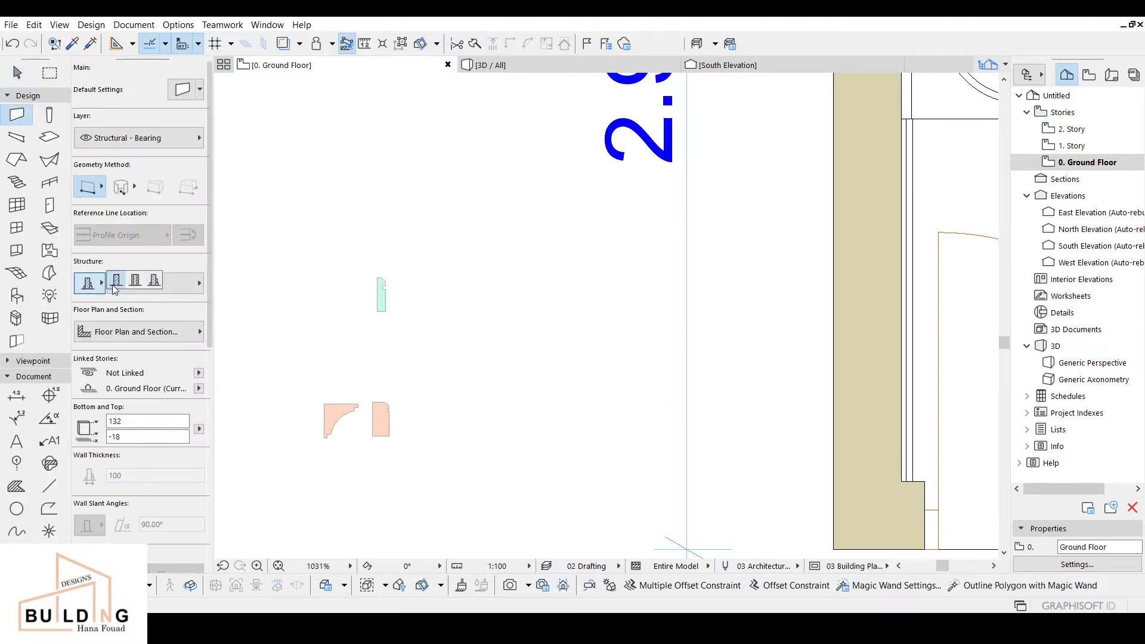
pyautogui.click(153, 282)
pyautogui.click(200, 292)
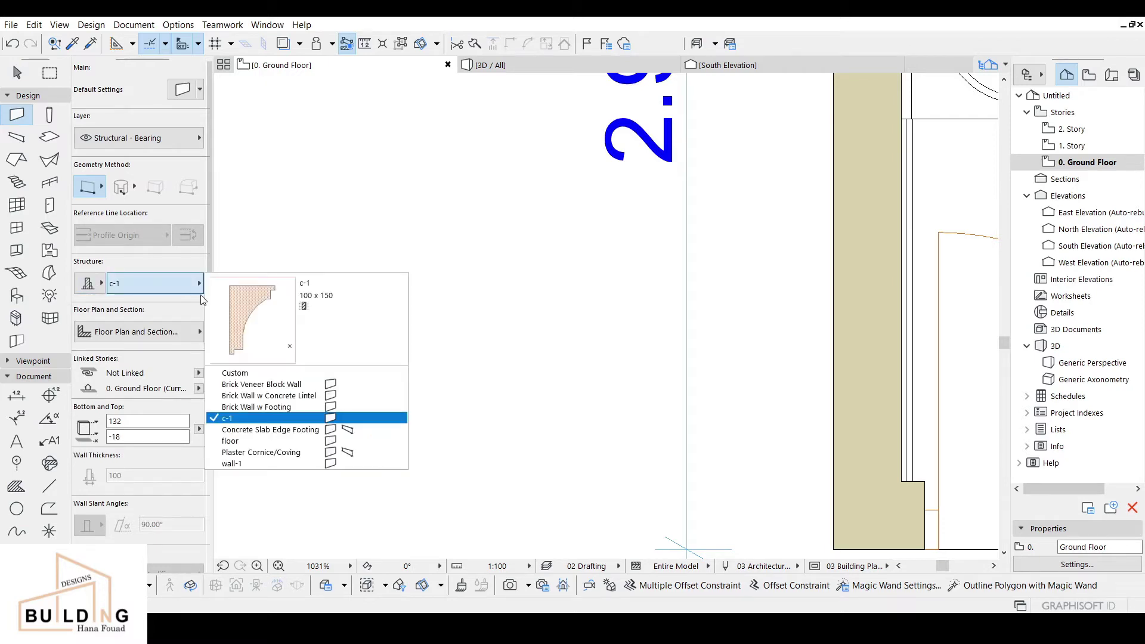
pyautogui.click(233, 444)
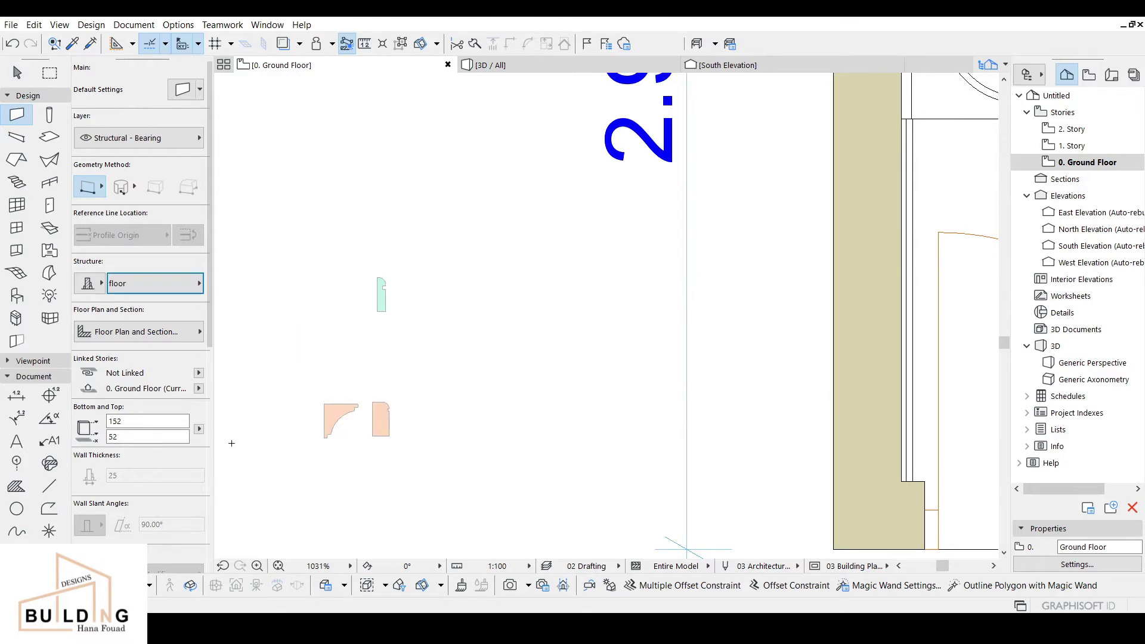
# Step: Draw a short horizontal wall with the floor profile in the empty area beside the copied profile shapes, outside the bathroom
pyautogui.scroll(-5, 429, 344)
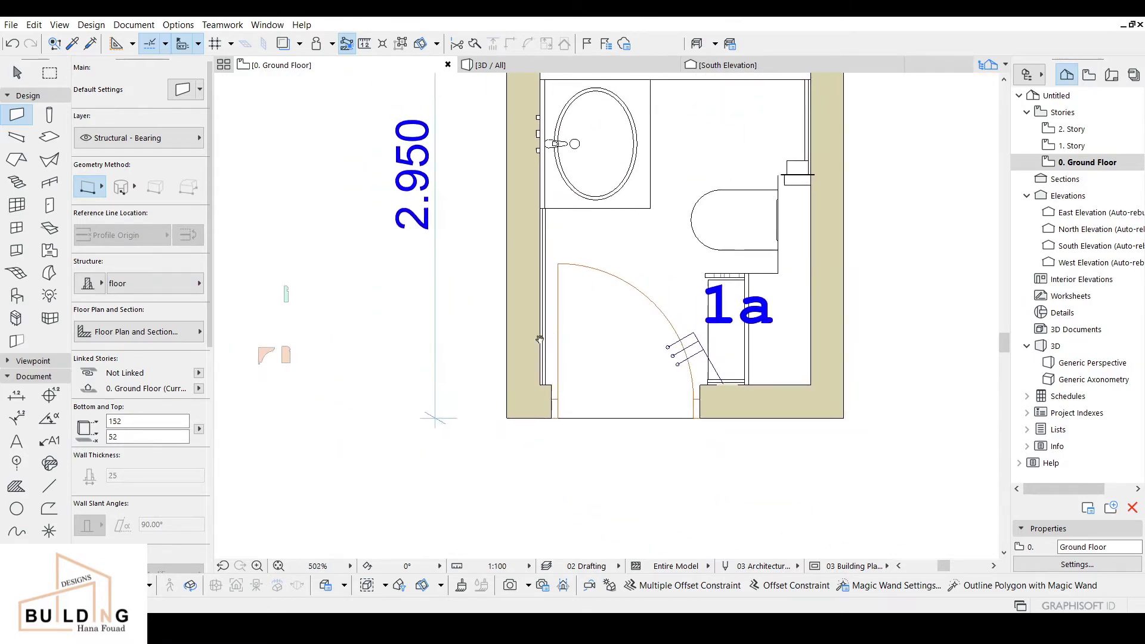
pyautogui.moveTo(388, 334); pyautogui.dragTo(664, 301, button='middle')
pyautogui.scroll(1, 660, 332)
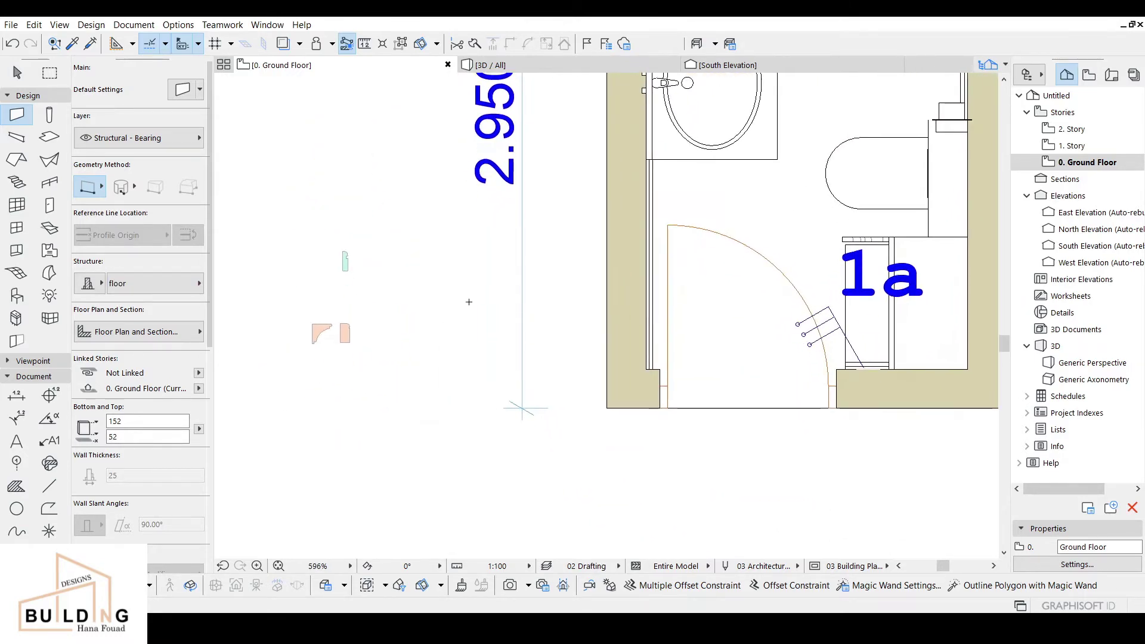
pyautogui.click(380, 296)
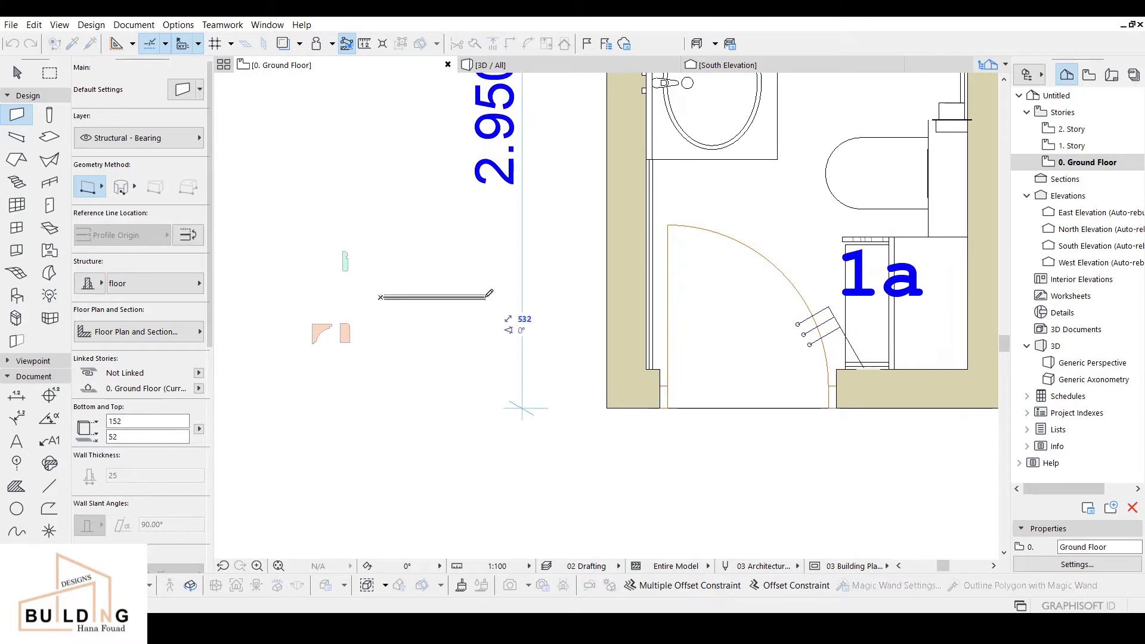
pyautogui.click(546, 296)
# Step: Switch to the 3D view and examine the moulding's rounded edge, notch and surface up close
pyautogui.click(555, 67)
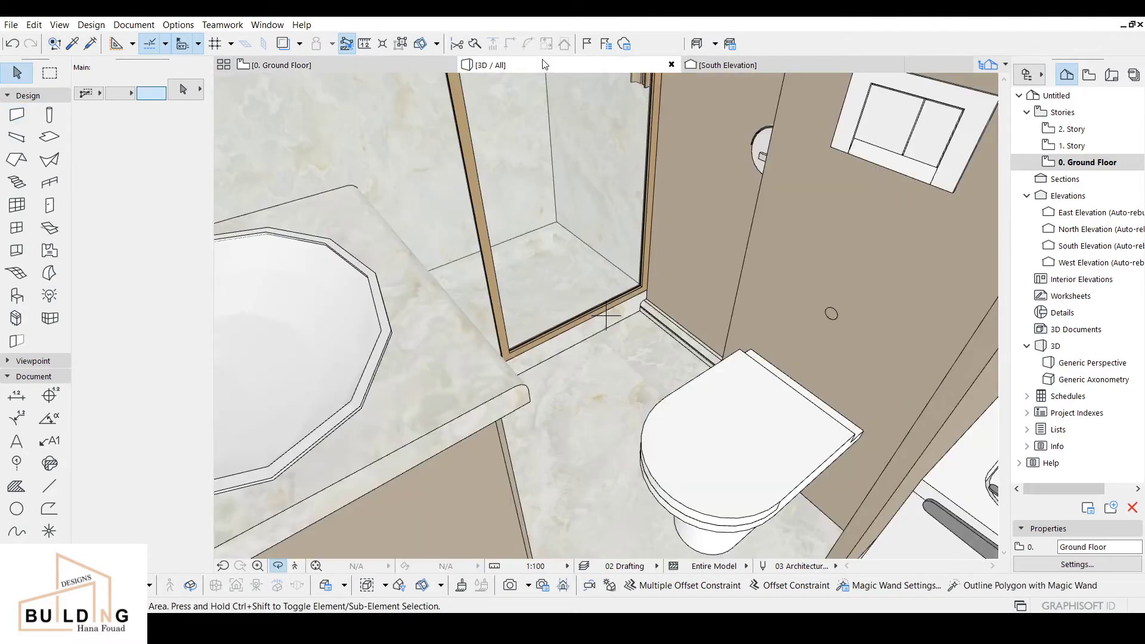
pyautogui.keyDown('shift'); pyautogui.moveTo(568, 259); pyautogui.dragTo(1025, 130, button='middle'); pyautogui.keyUp('shift')
pyautogui.moveTo(851, 328); pyautogui.dragTo(809, 193, button='middle')
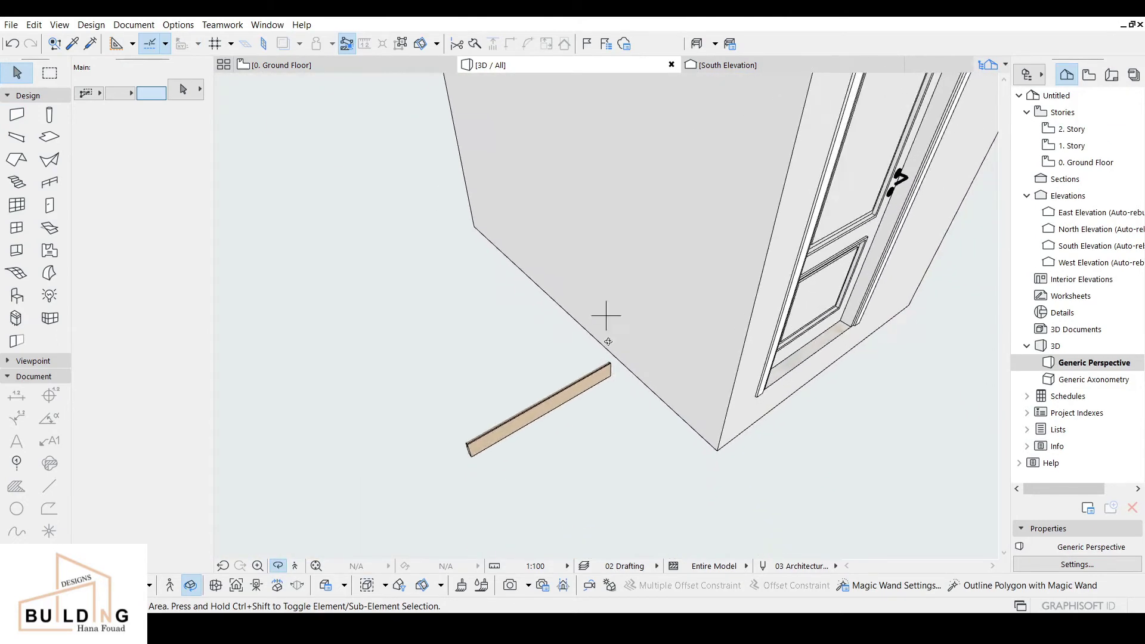
pyautogui.scroll(1, 609, 338)
pyautogui.scroll(5, 591, 414)
pyautogui.keyDown('shift'); pyautogui.moveTo(573, 410); pyautogui.dragTo(483, 256, button='middle'); pyautogui.keyUp('shift')
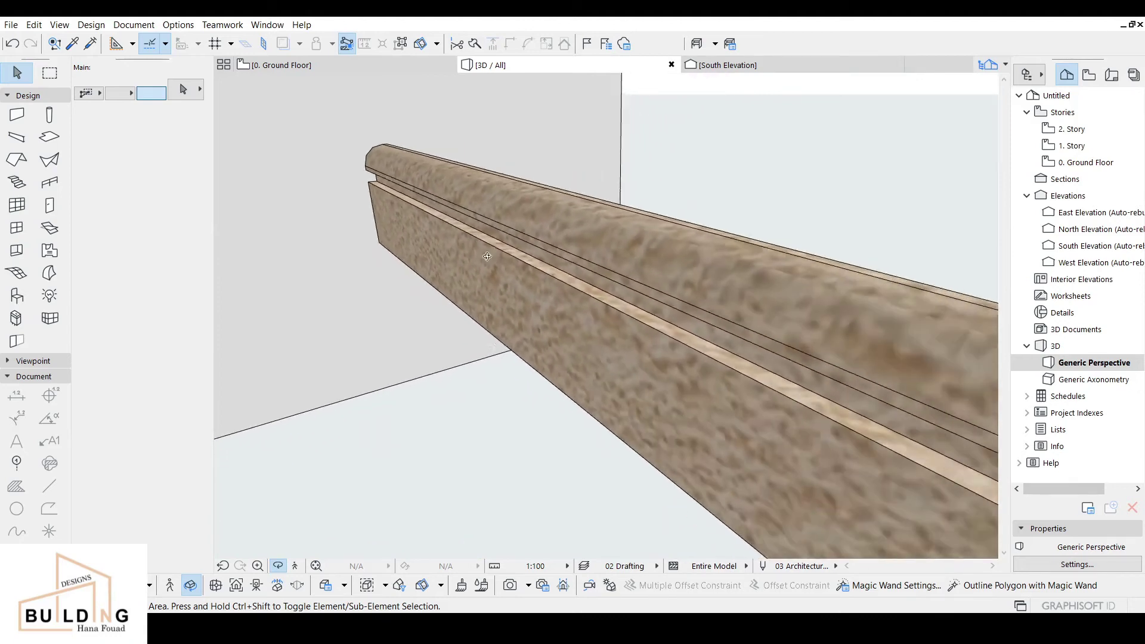
pyautogui.scroll(-4, 568, 352)
pyautogui.moveTo(605, 379); pyautogui.dragTo(518, 324)
# Step: Return to the ground floor plan and delete the wall-1 profile piece running along the bathroom wall behind the toilet
pyautogui.click(360, 66)
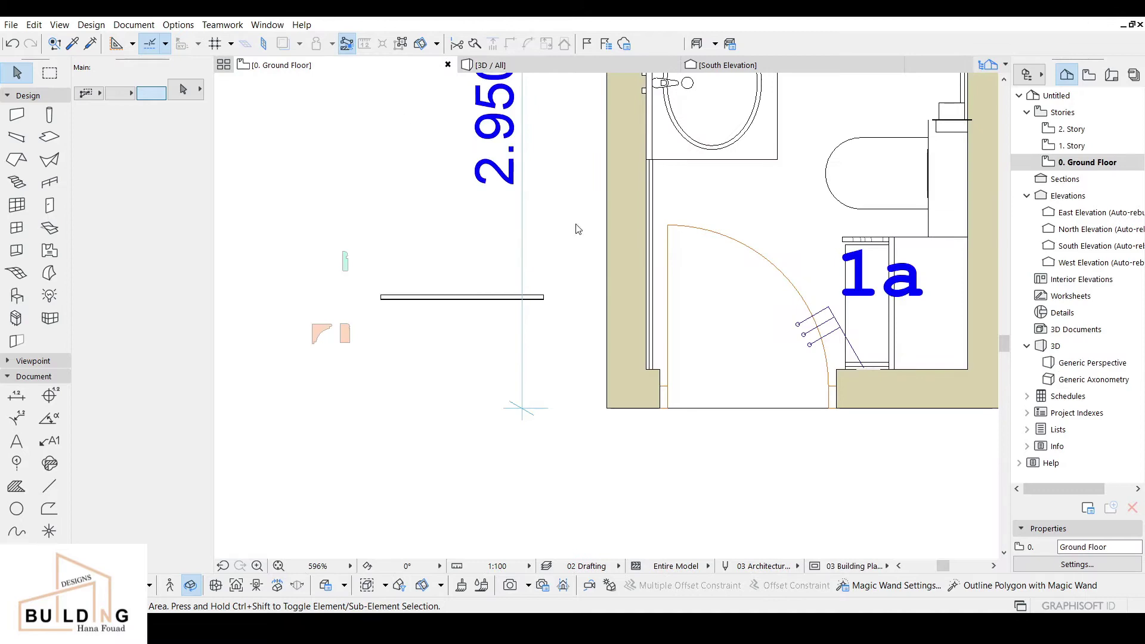
pyautogui.scroll(-2, 622, 282)
pyautogui.moveTo(686, 245); pyautogui.dragTo(374, 310, button='middle')
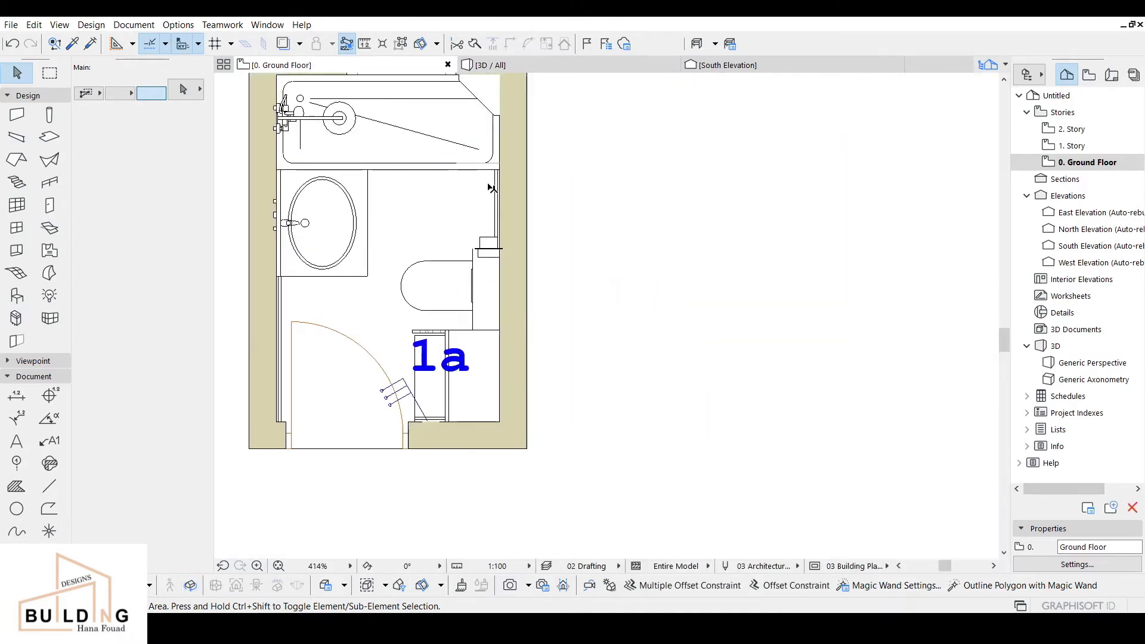
pyautogui.scroll(4, 490, 188)
pyautogui.click(504, 208)
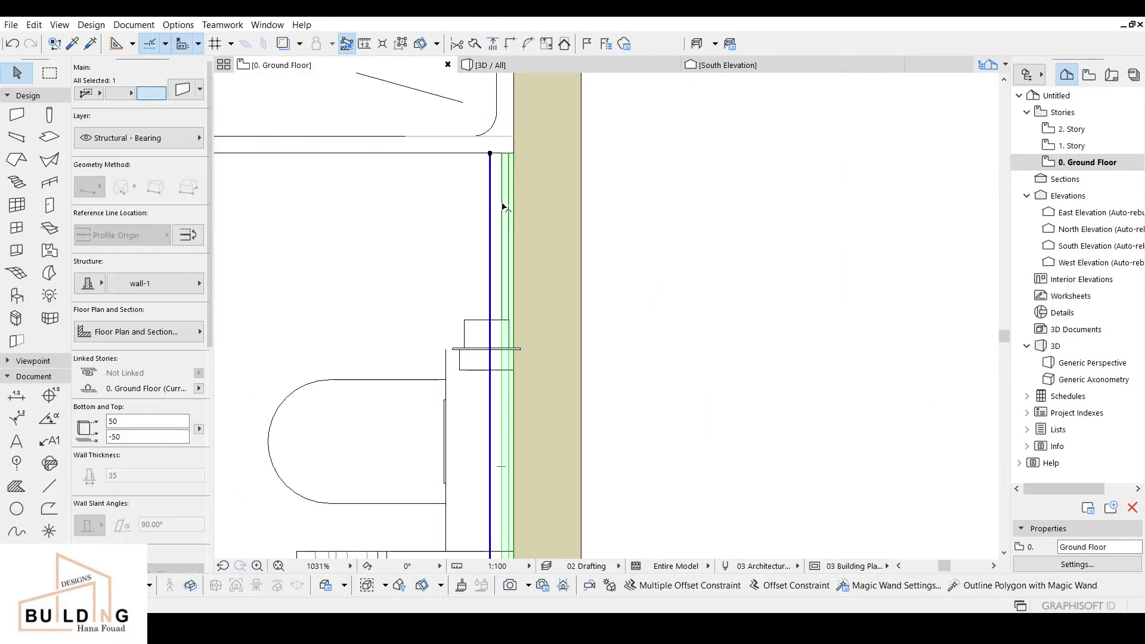
pyautogui.press('Delete')
# Step: Move the floor moulding piece into the bathroom, between the toilet and the shower tray
pyautogui.scroll(-4, 474, 232)
pyautogui.moveTo(440, 298); pyautogui.dragTo(767, 234, button='middle')
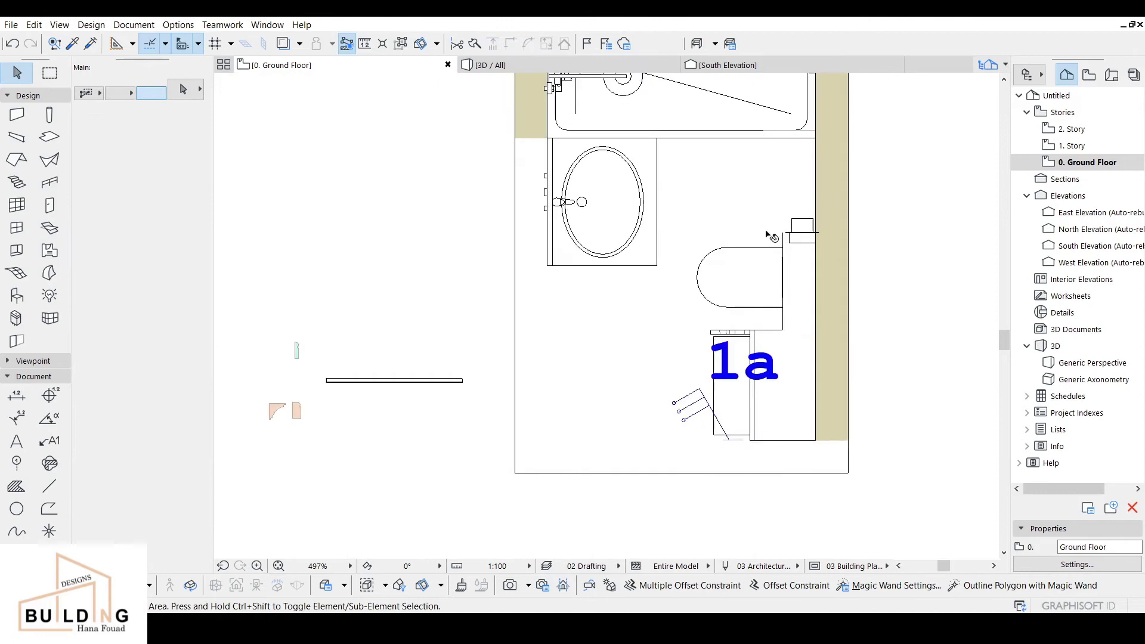
pyautogui.click(376, 382)
pyautogui.click(372, 381)
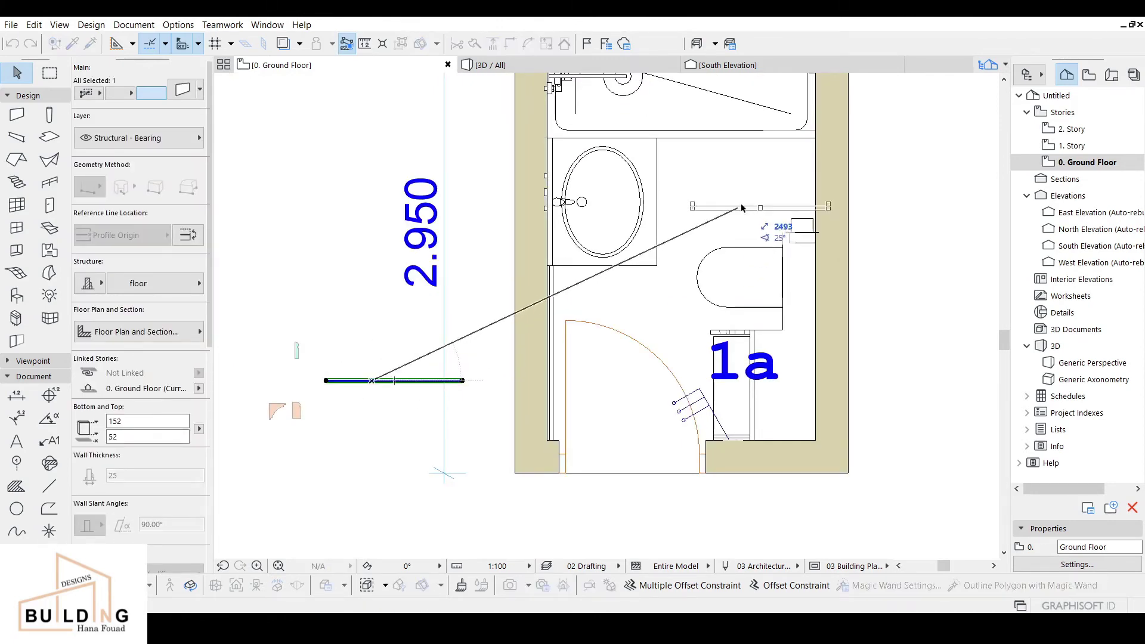
pyautogui.scroll(3, 742, 207)
pyautogui.click(614, 233)
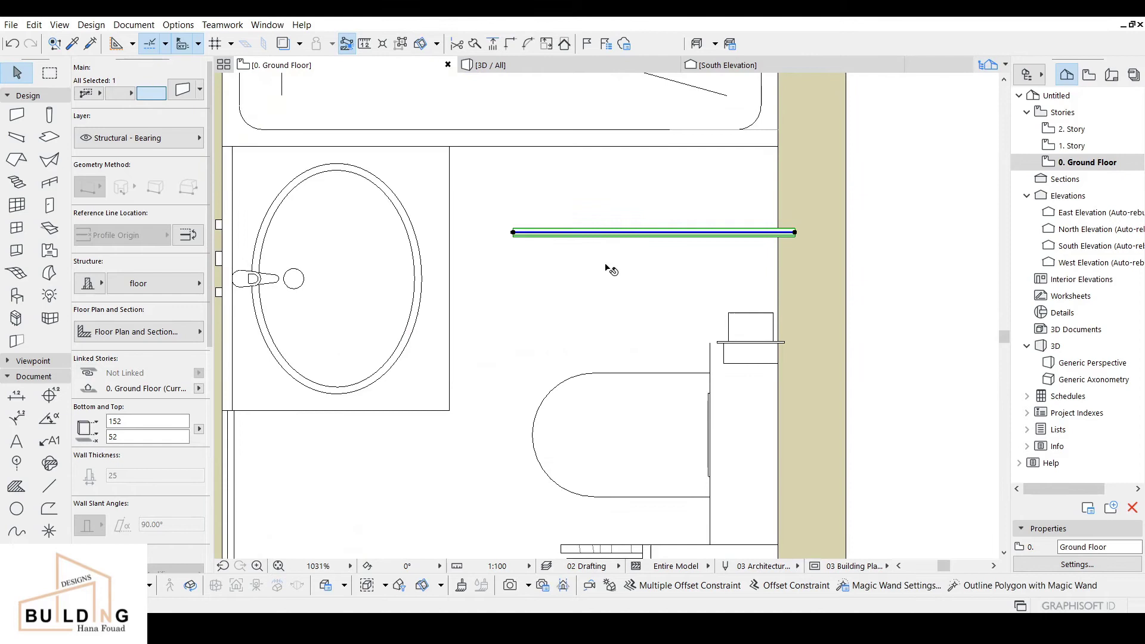
# Step: Rotate the moulding piece about its left end until it runs vertically, parallel to the side walls
pyautogui.hotkey('ctrl', 'e')
pyautogui.click(513, 232)
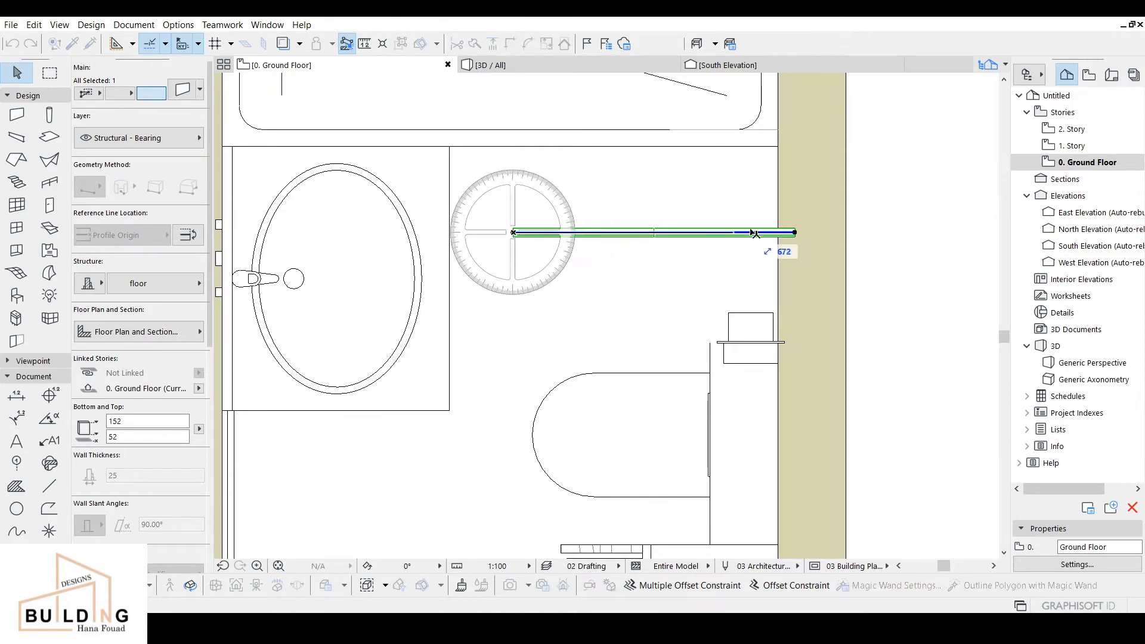
pyautogui.click(797, 232)
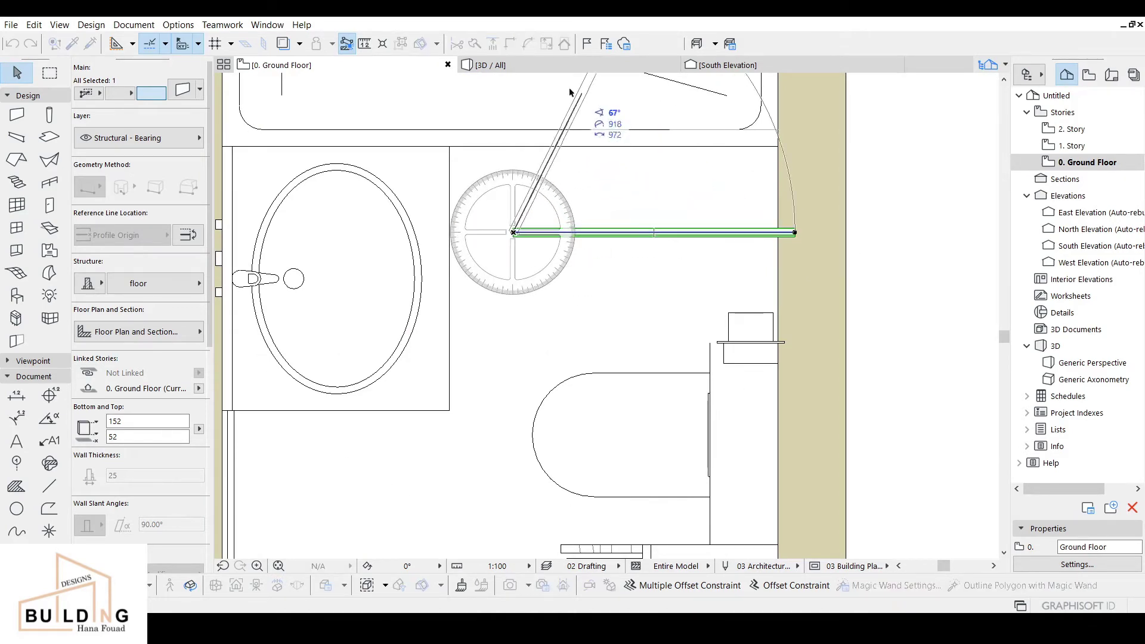
pyautogui.click(519, 116)
pyautogui.scroll(-3, 563, 210)
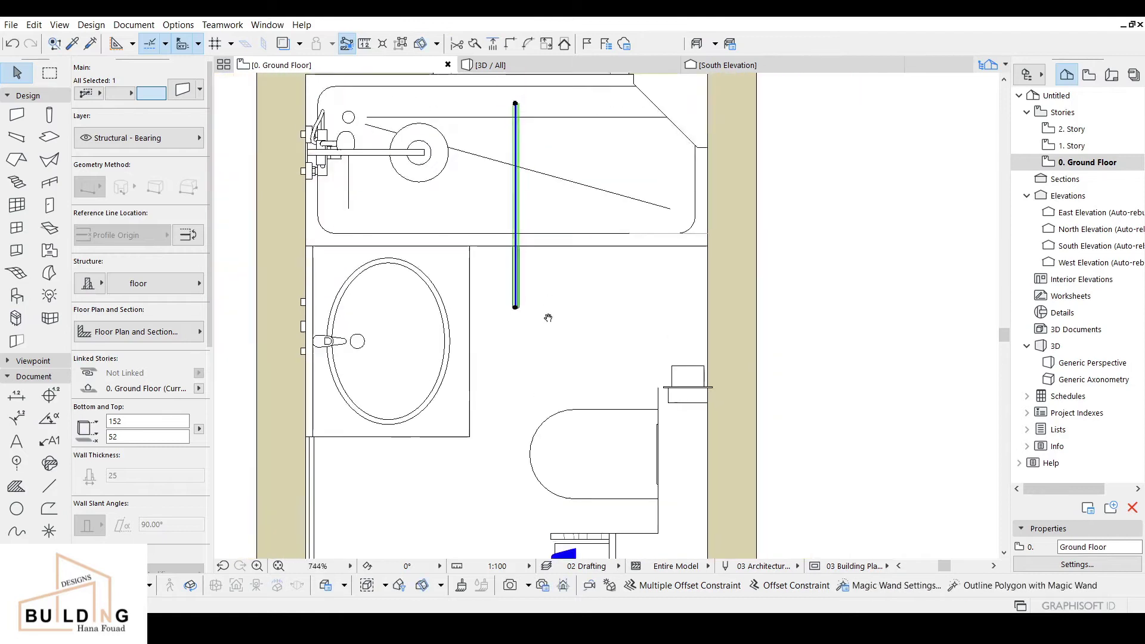
# Step: Switch to the 3D view and examine the rotated moulding piece between the washbasin and the toilet
pyautogui.click(531, 67)
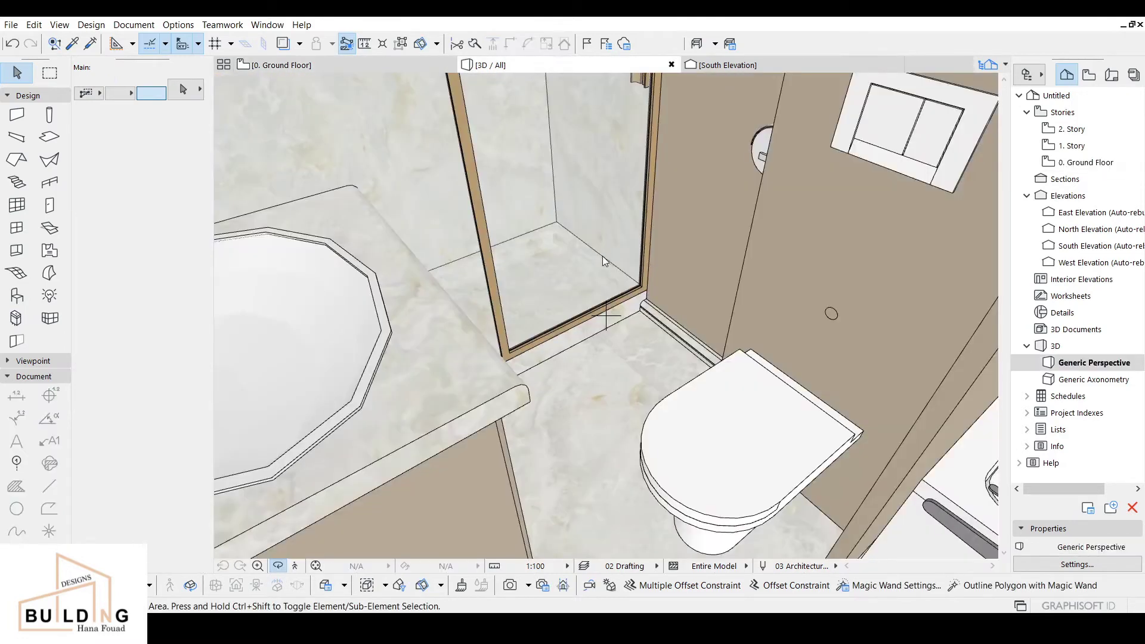
pyautogui.keyDown('shift'); pyautogui.moveTo(605, 310); pyautogui.dragTo(629, 379, button='middle'); pyautogui.keyUp('shift')
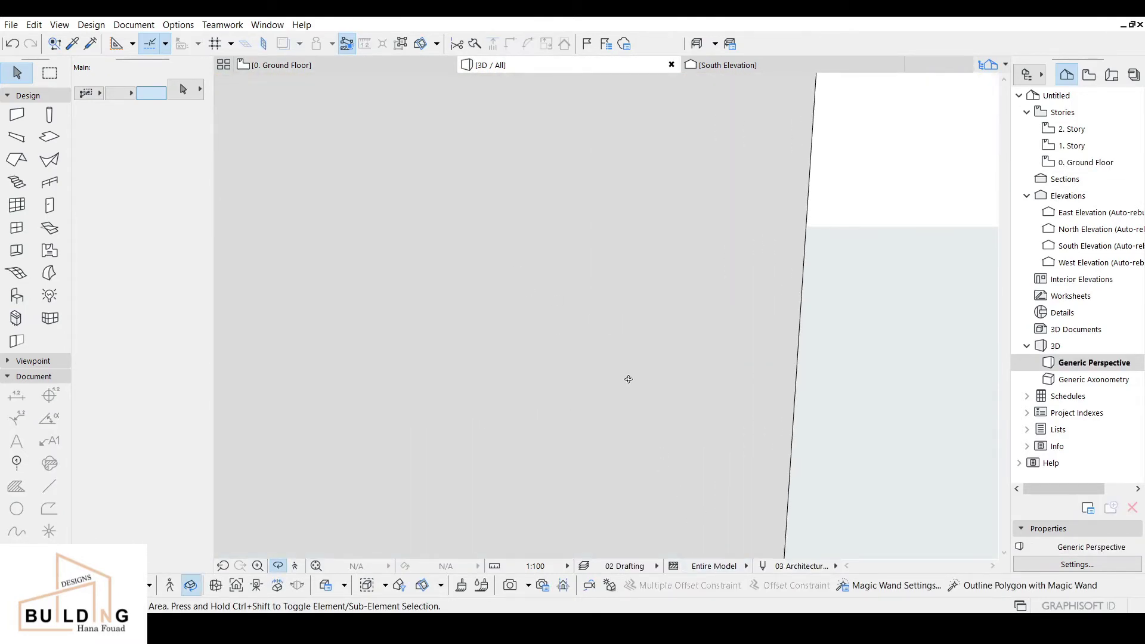
pyautogui.moveTo(629, 379); pyautogui.dragTo(599, 316)
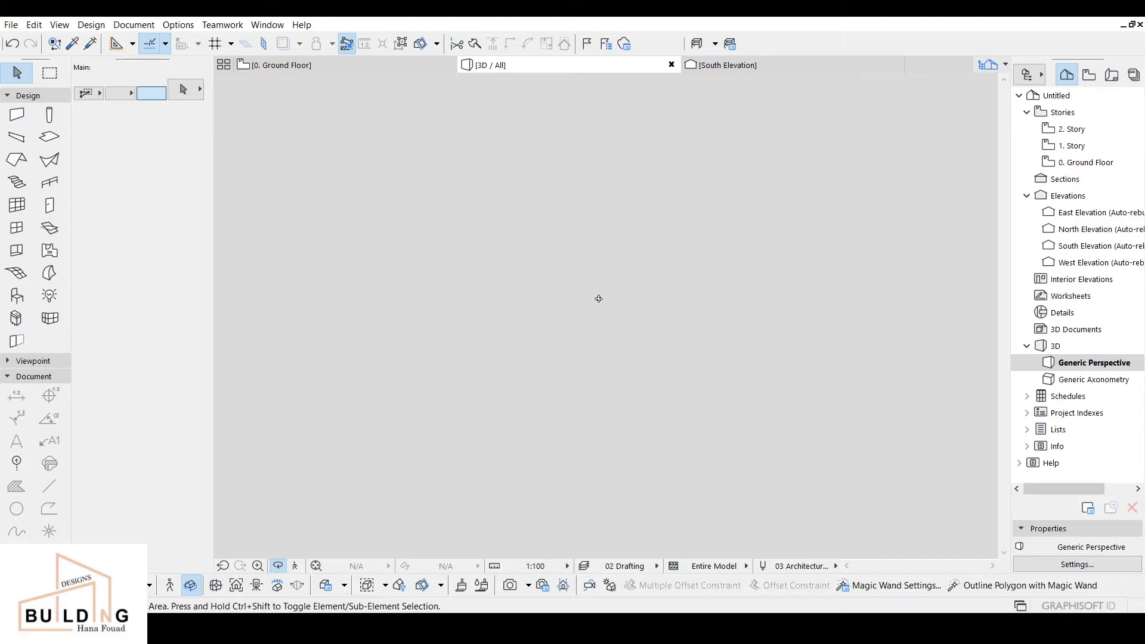
pyautogui.moveTo(599, 299); pyautogui.dragTo(509, 511)
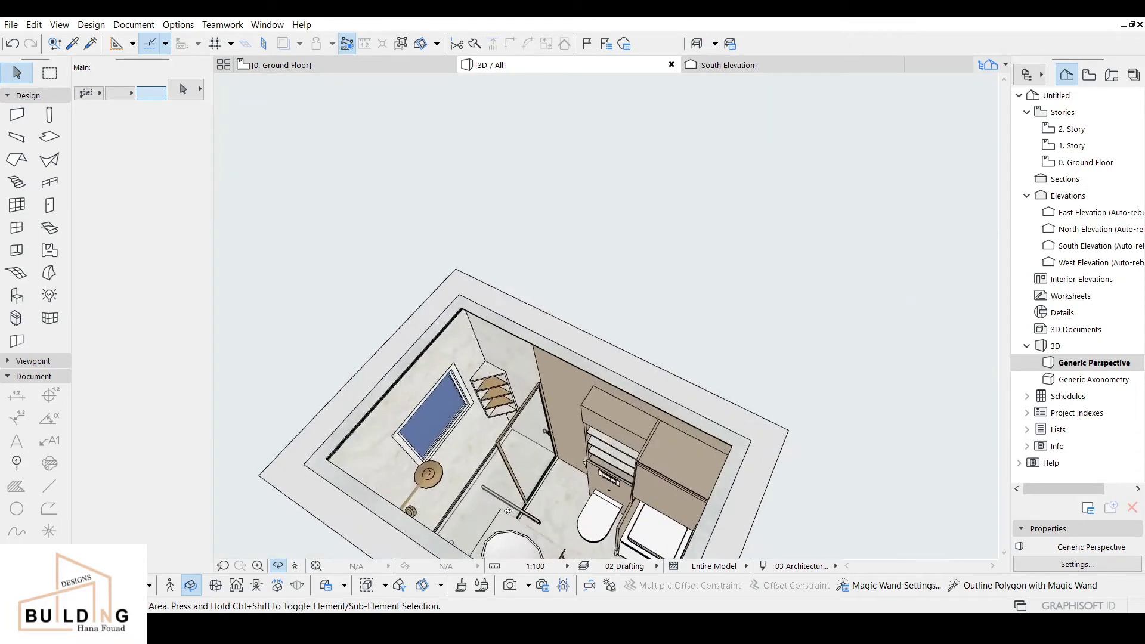
pyautogui.scroll(10, 508, 512)
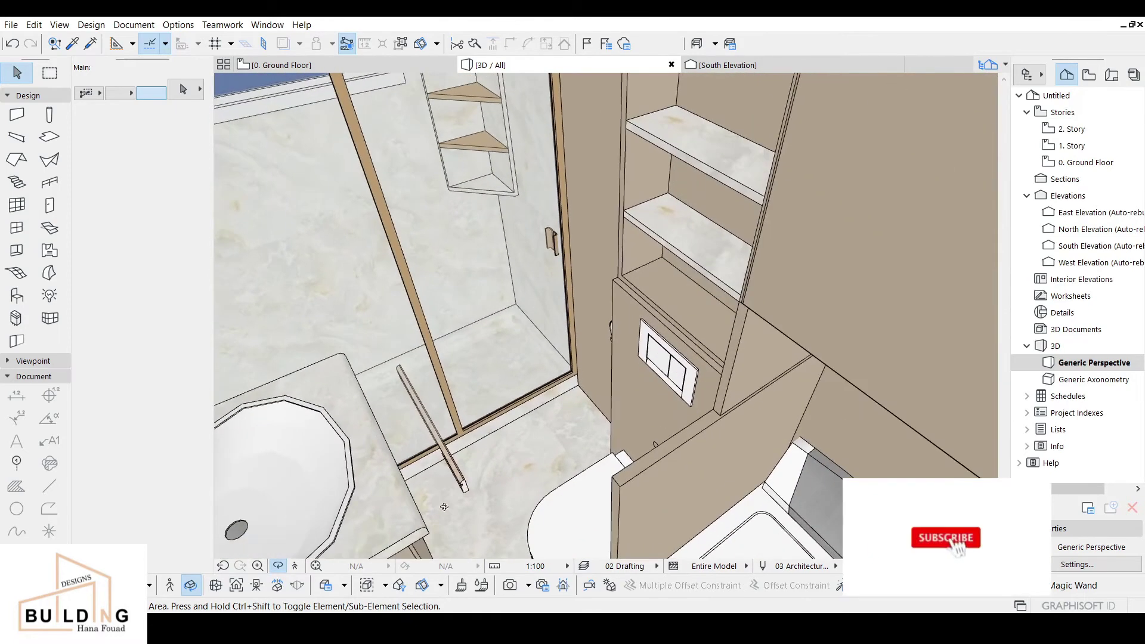
pyautogui.scroll(8, 445, 506)
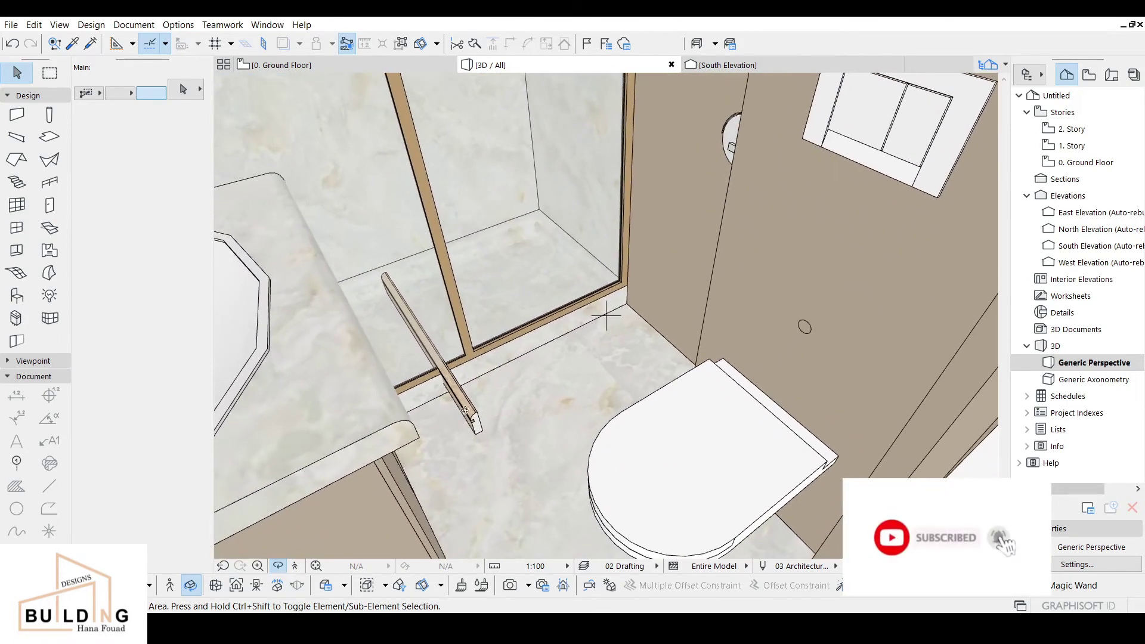
# Step: On the ground floor plan, move the moulding piece against the side wall, with its lower end at the fixture behind the toilet
pyautogui.click(275, 65)
pyautogui.scroll(-2, 602, 235)
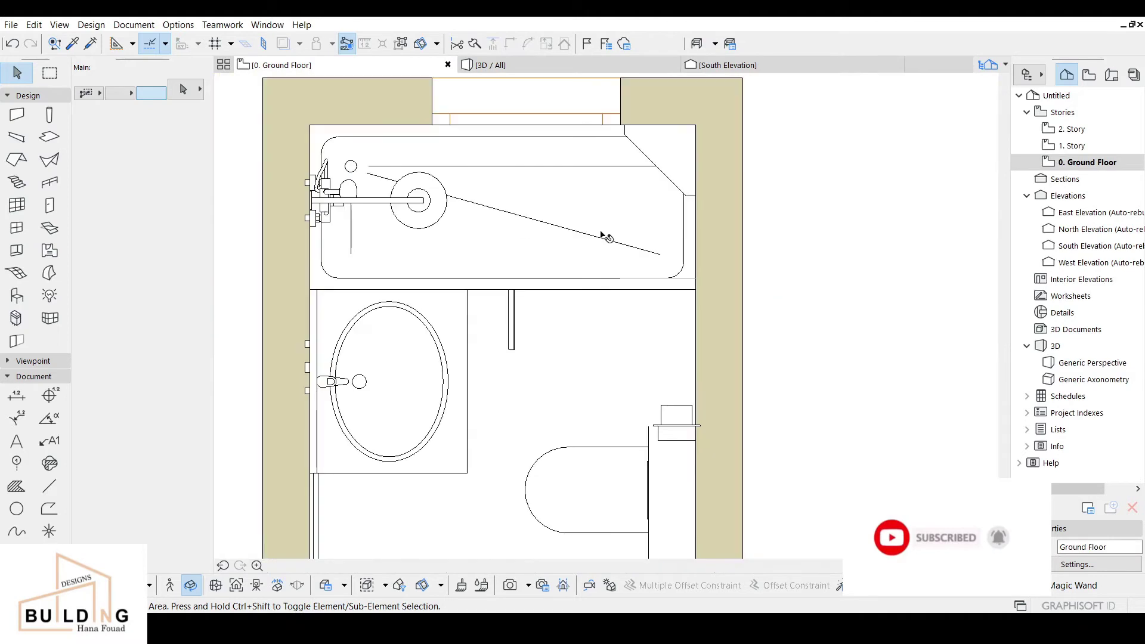
pyautogui.scroll(5, 509, 279)
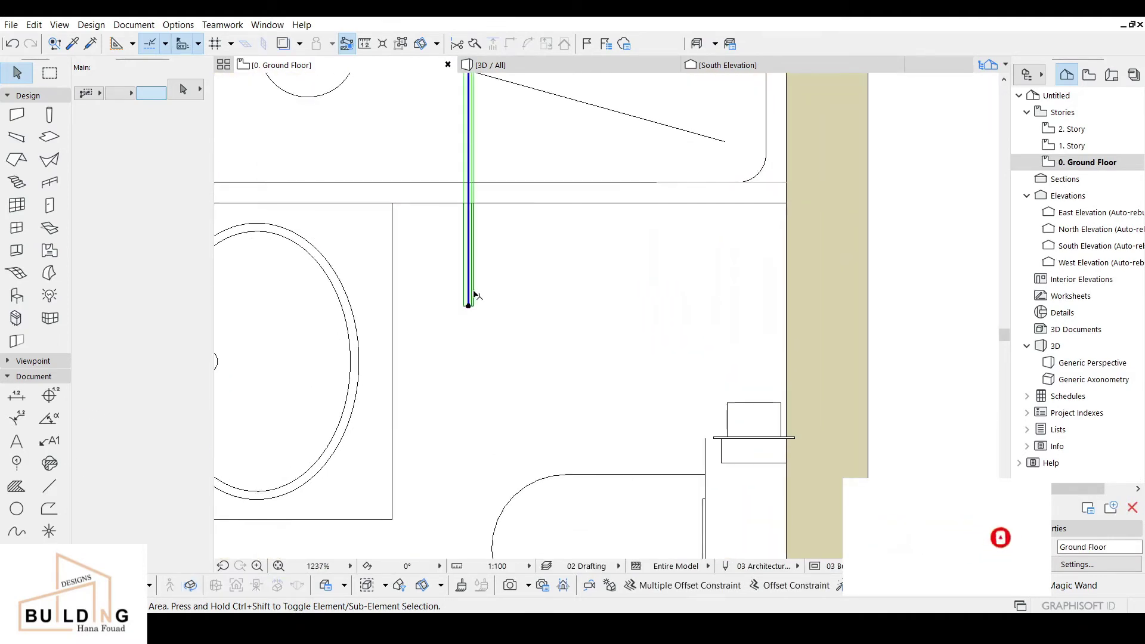
pyautogui.click(475, 294)
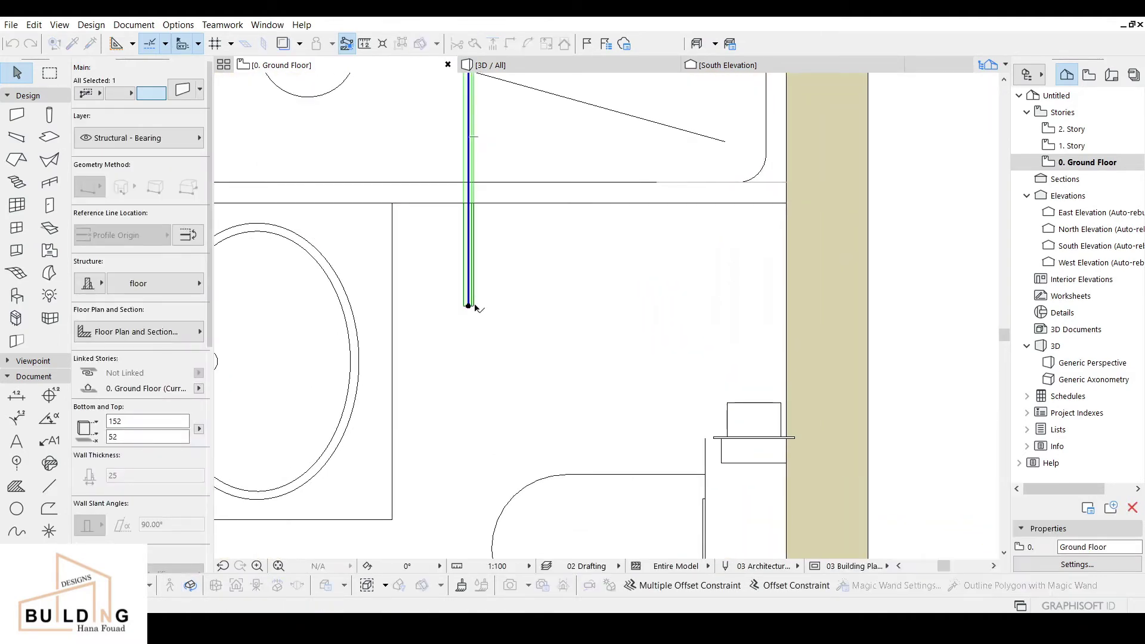
pyautogui.moveTo(469, 307); pyautogui.dragTo(789, 407)
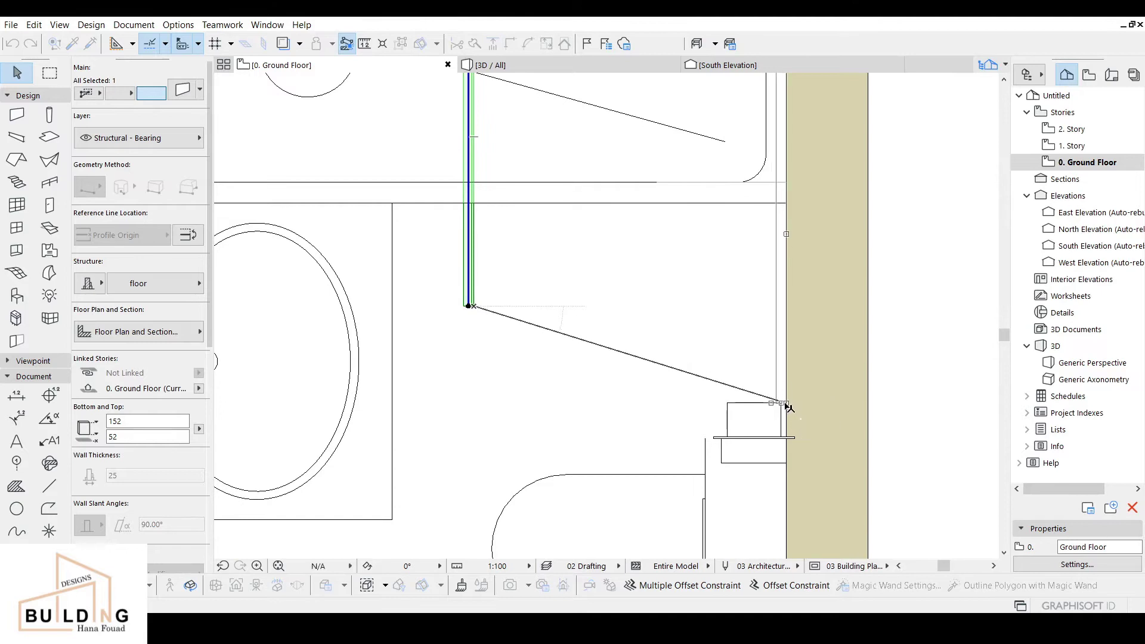
pyautogui.click(785, 403)
pyautogui.click(593, 97)
# Step: In the 3D view, lower the moulding piece along the wall until its underside rests on the bathroom floor
pyautogui.click(572, 66)
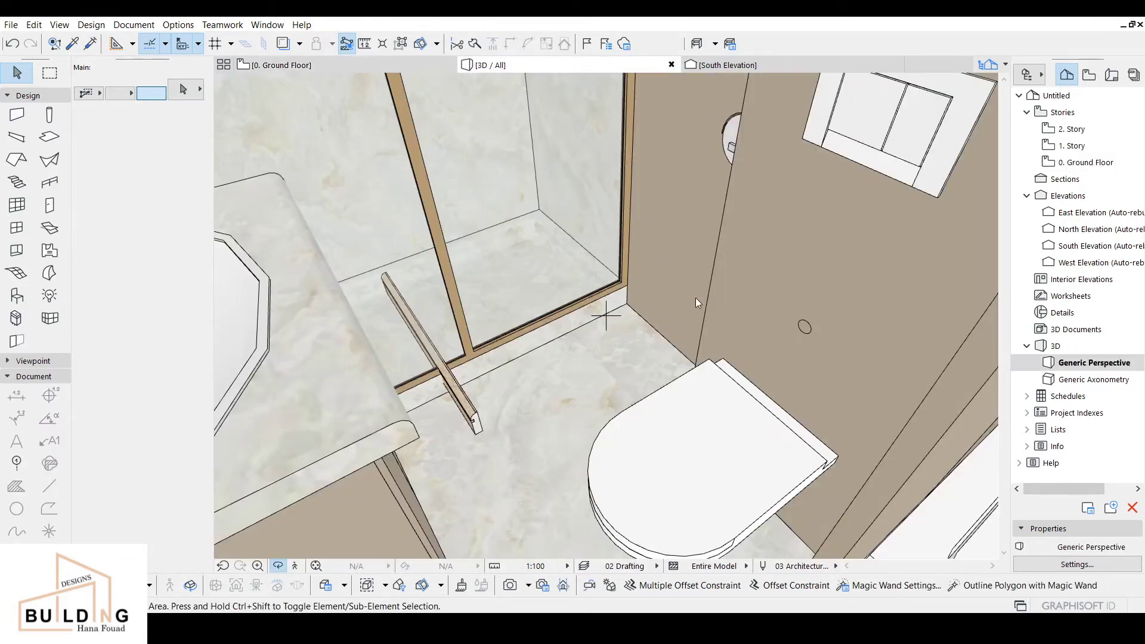
pyautogui.scroll(2, 671, 333)
pyautogui.scroll(5, 636, 361)
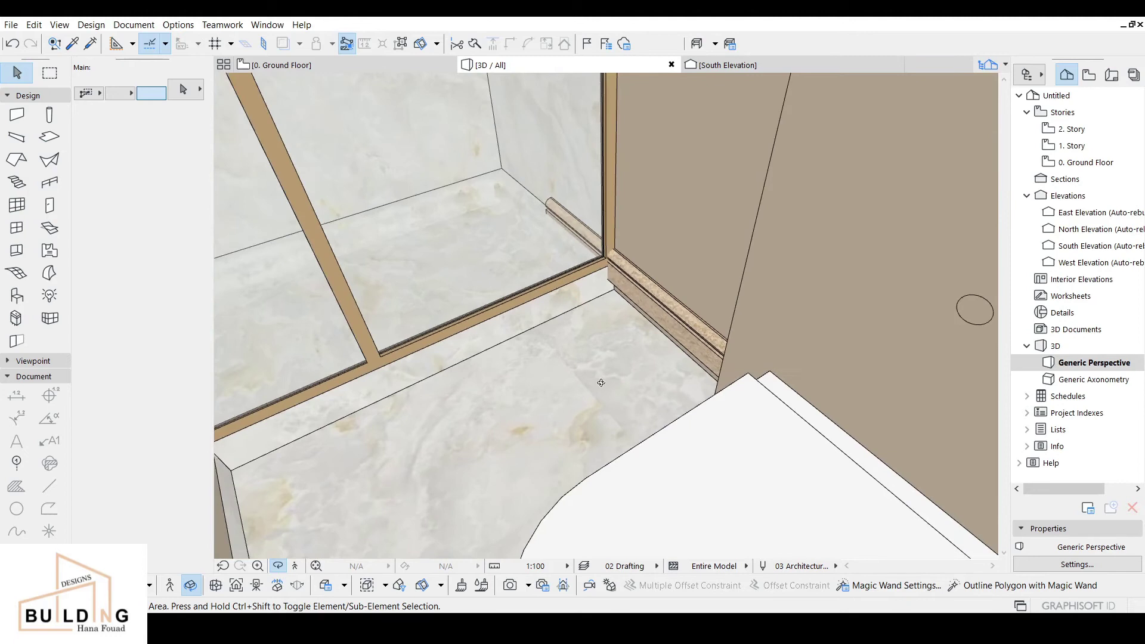
pyautogui.scroll(-3, 672, 383)
pyautogui.keyDown('shift'); pyautogui.moveTo(721, 313); pyautogui.dragTo(724, 317, button='middle'); pyautogui.keyUp('shift')
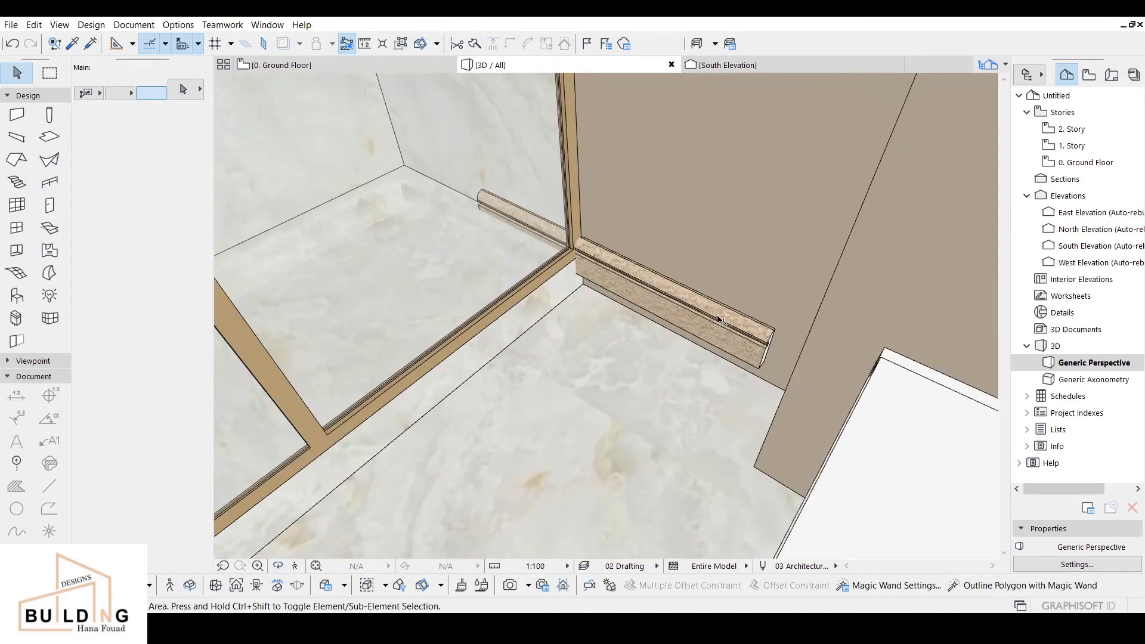
pyautogui.click(724, 317)
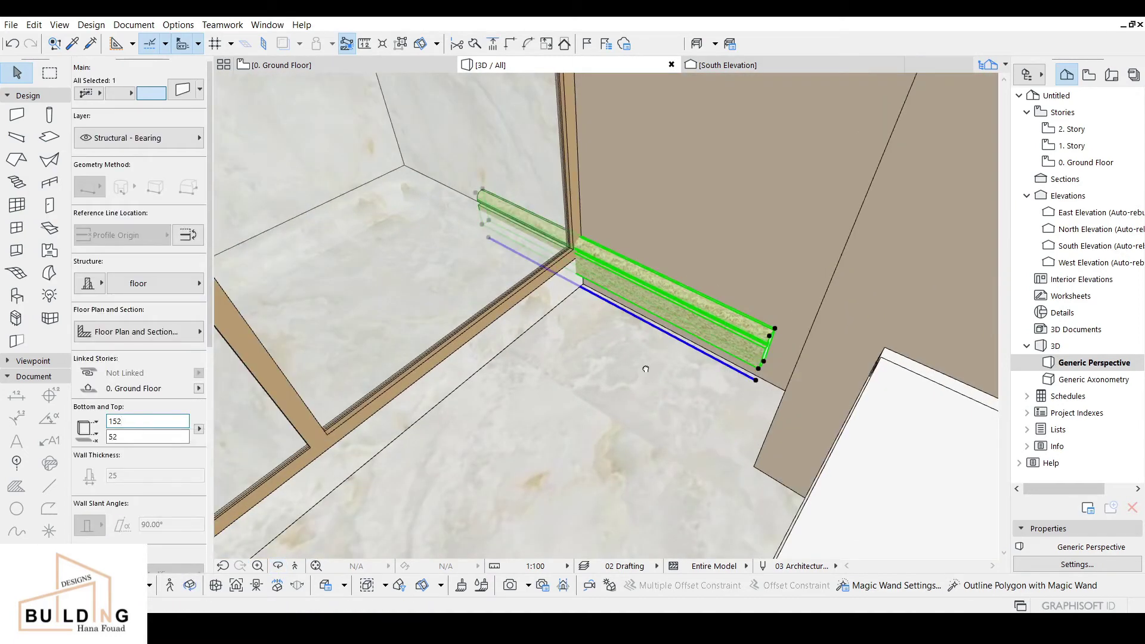
pyautogui.moveTo(646, 368); pyautogui.dragTo(602, 364, button='middle')
pyautogui.scroll(1, 639, 340)
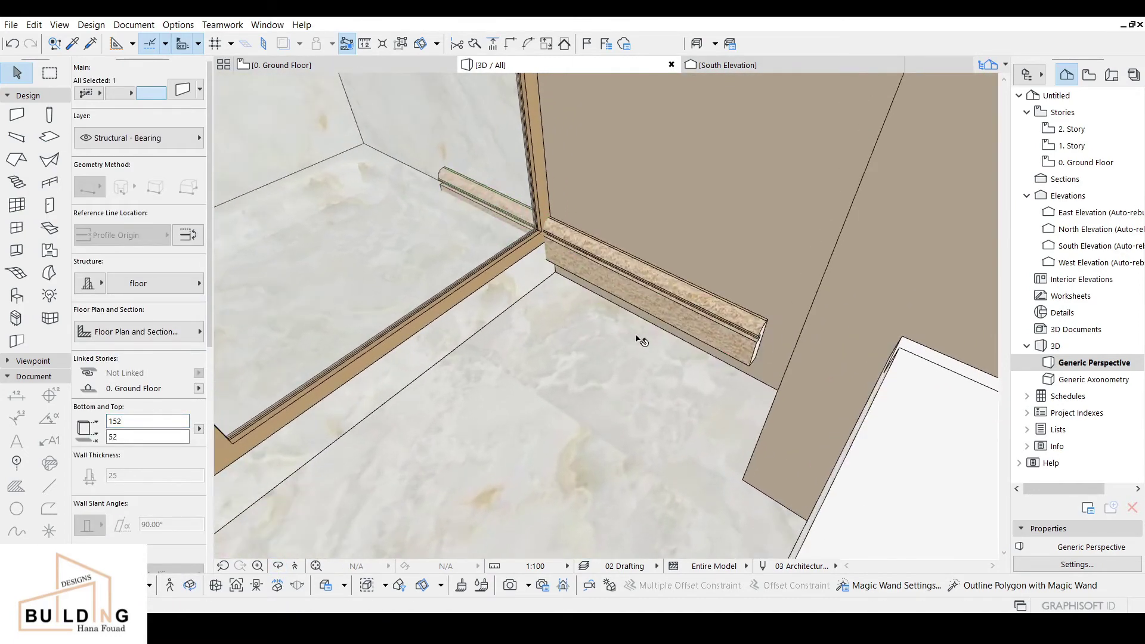
pyautogui.scroll(3, 767, 322)
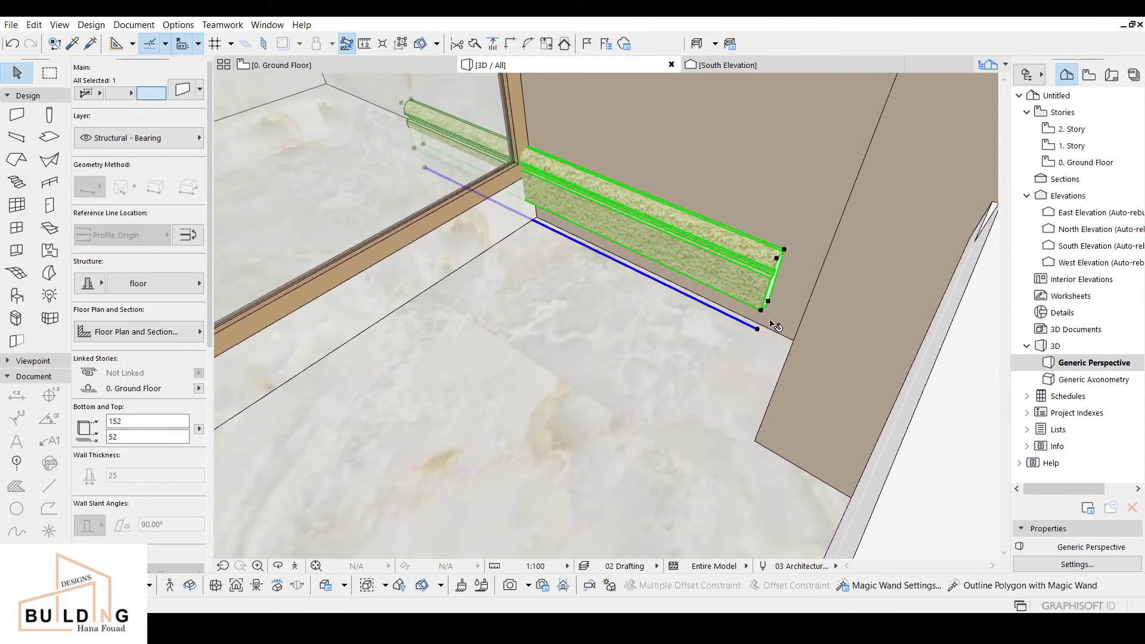
pyautogui.click(772, 301)
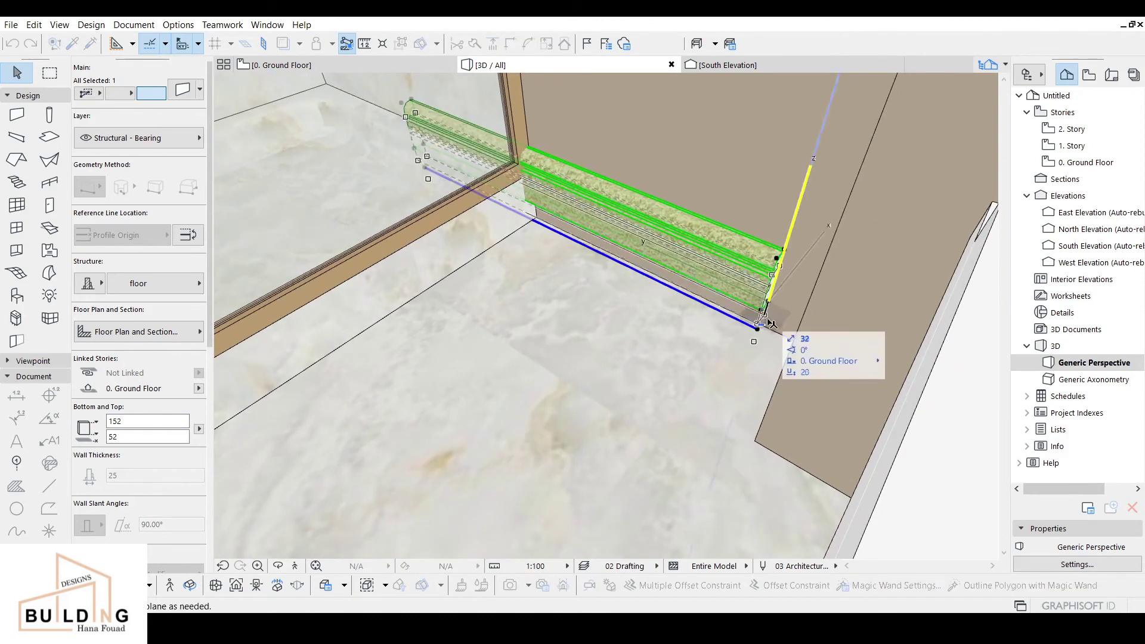
pyautogui.click(764, 330)
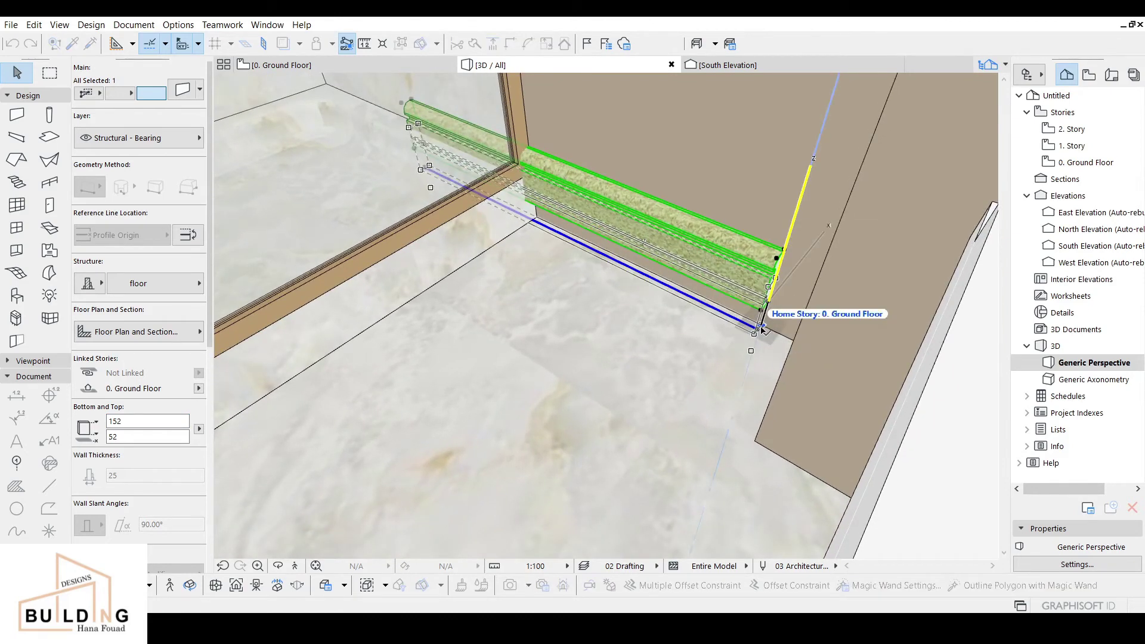
pyautogui.press('Escape')
pyautogui.moveTo(761, 362); pyautogui.dragTo(744, 394, button='middle')
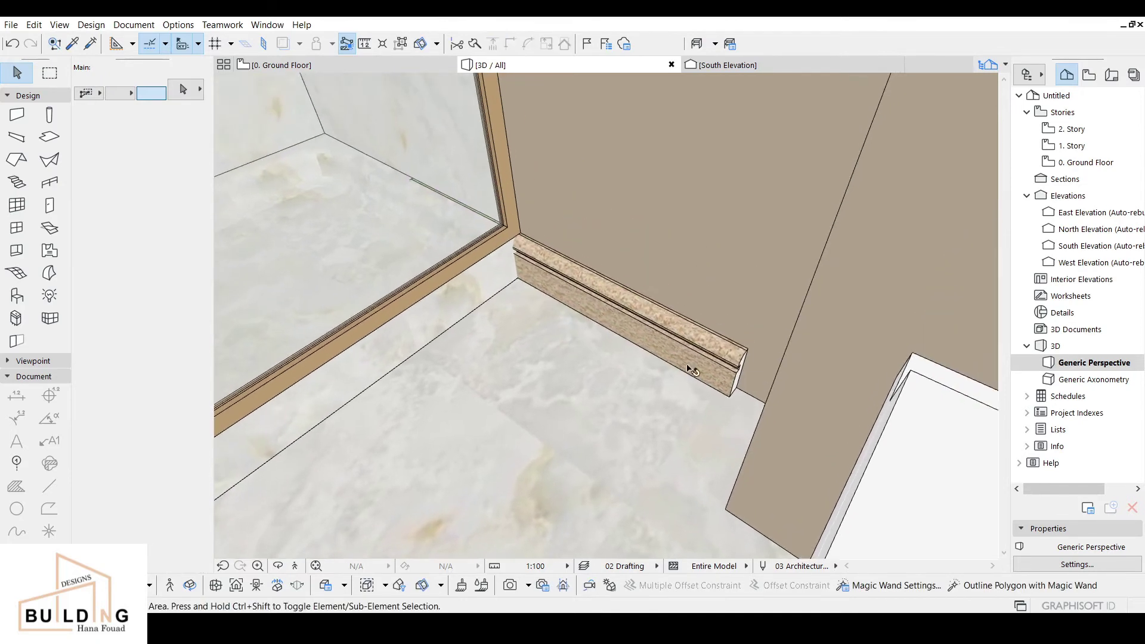
# Step: On the ground floor plan, draw a closed polyline rectangle 100 mm wide and 150 mm high beside the notched moulding cross-section
pyautogui.click(312, 67)
pyautogui.scroll(-6, 440, 231)
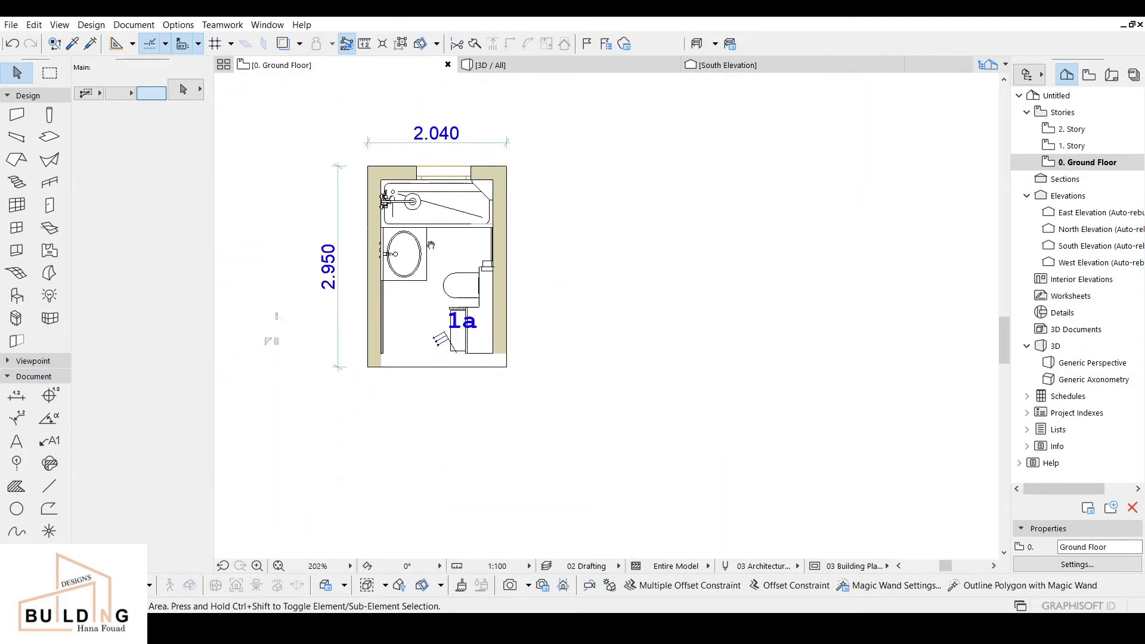
pyautogui.scroll(6, 565, 336)
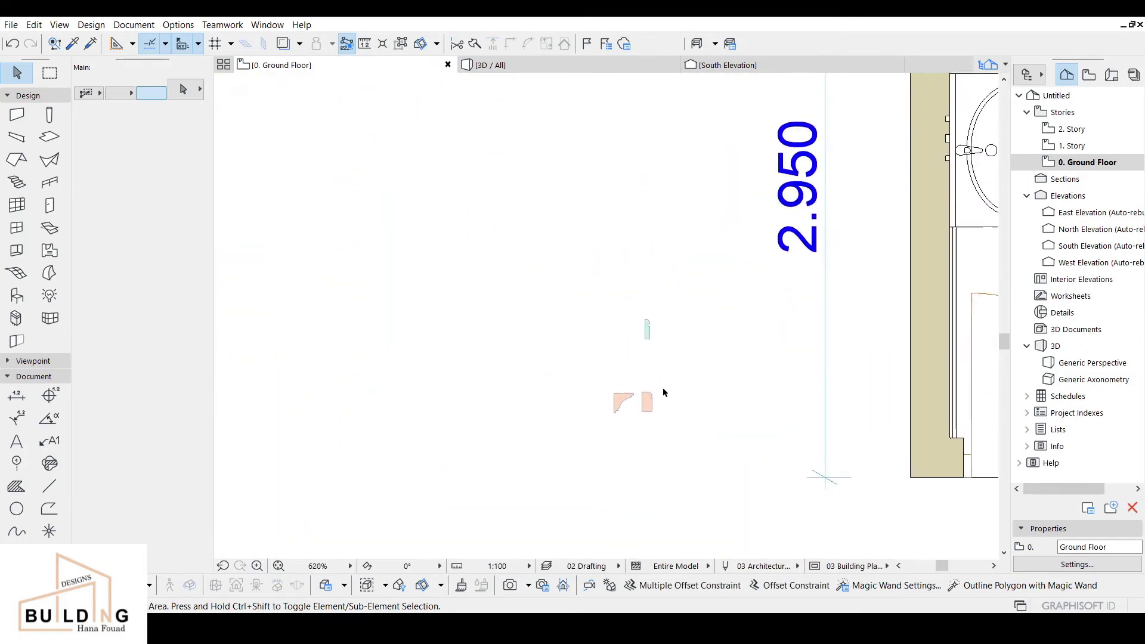
pyautogui.scroll(2, 620, 298)
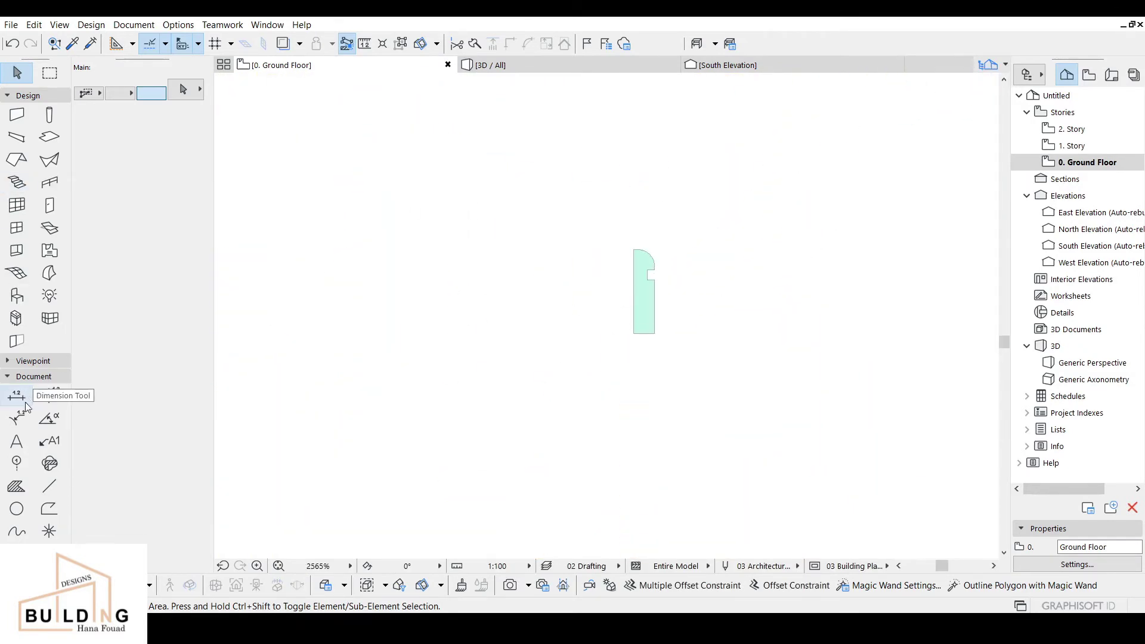
pyautogui.click(49, 508)
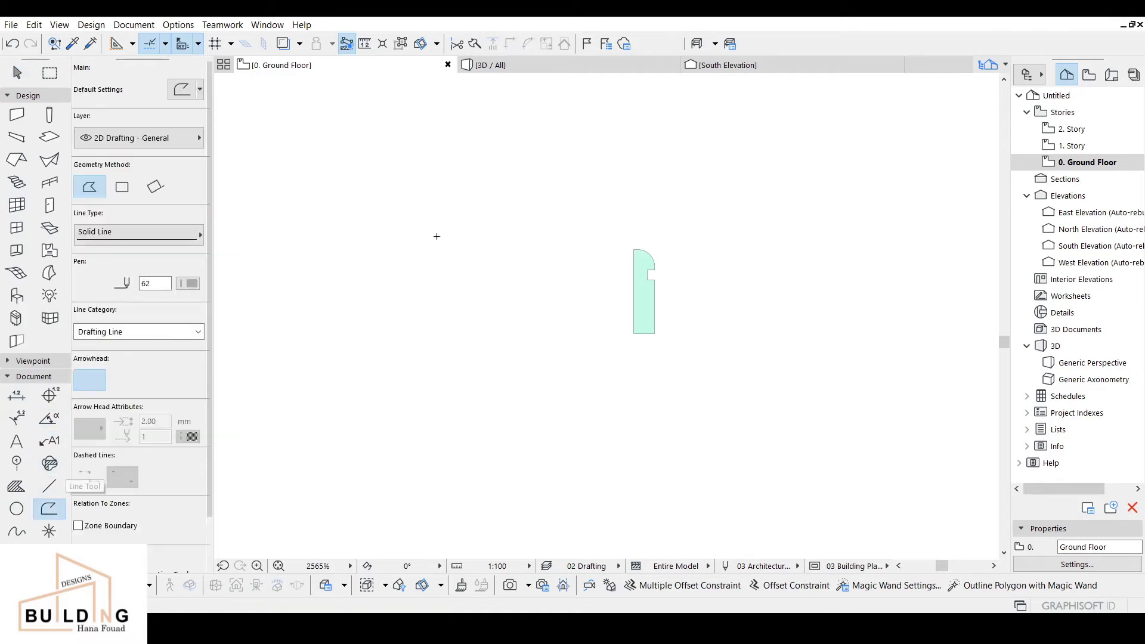
pyautogui.scroll(1, 368, 274)
pyautogui.click(365, 281)
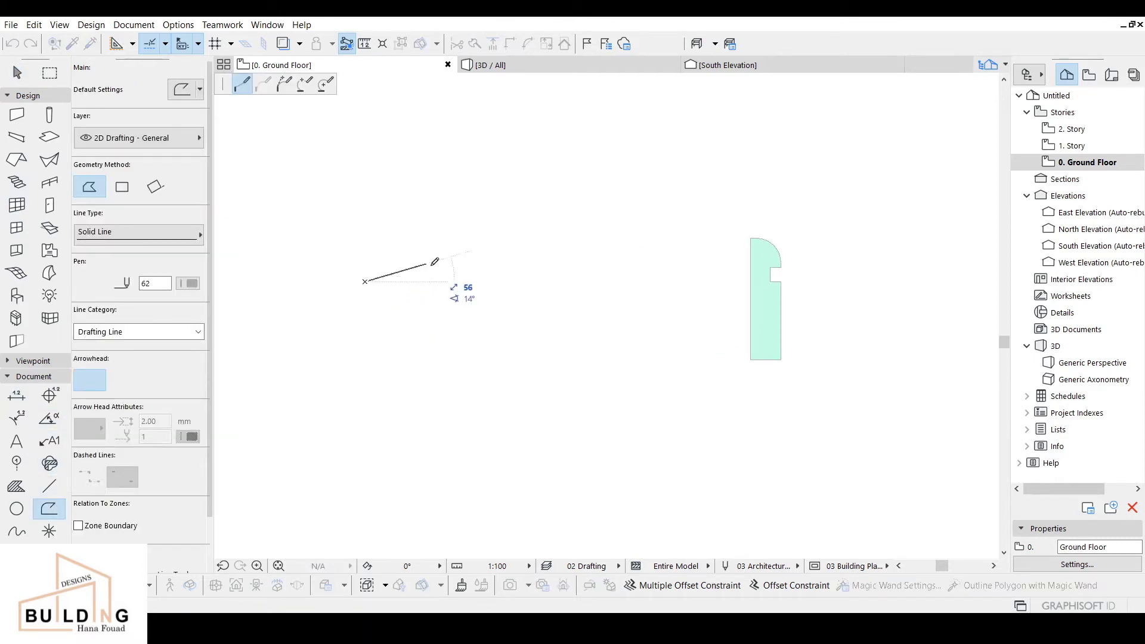
pyautogui.write('100')
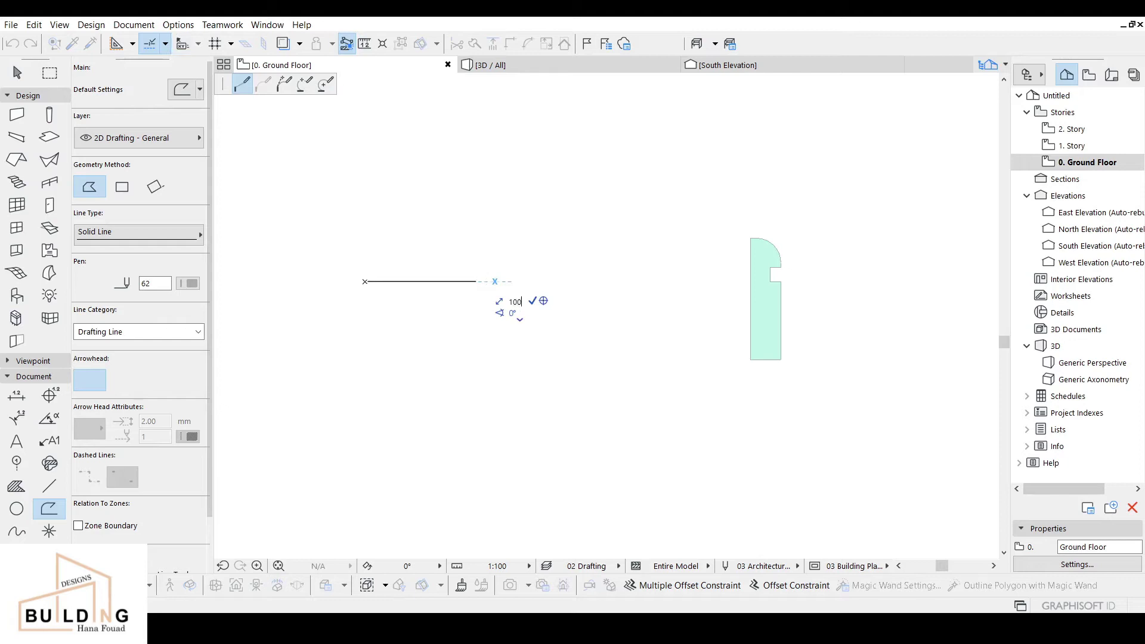
pyautogui.click(487, 282)
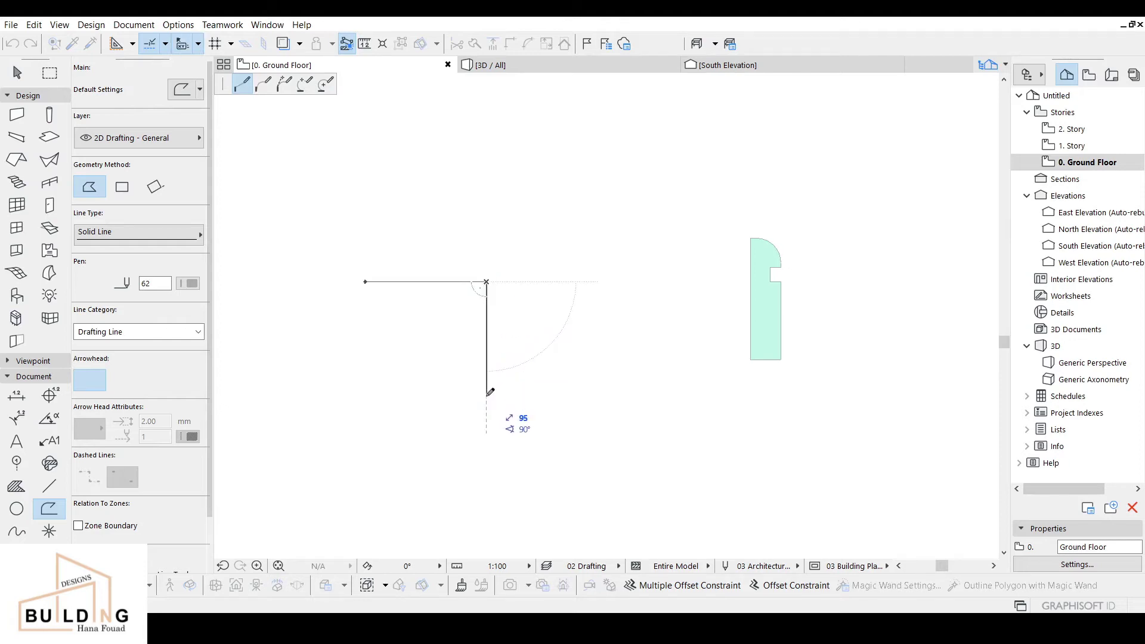
pyautogui.write('1')
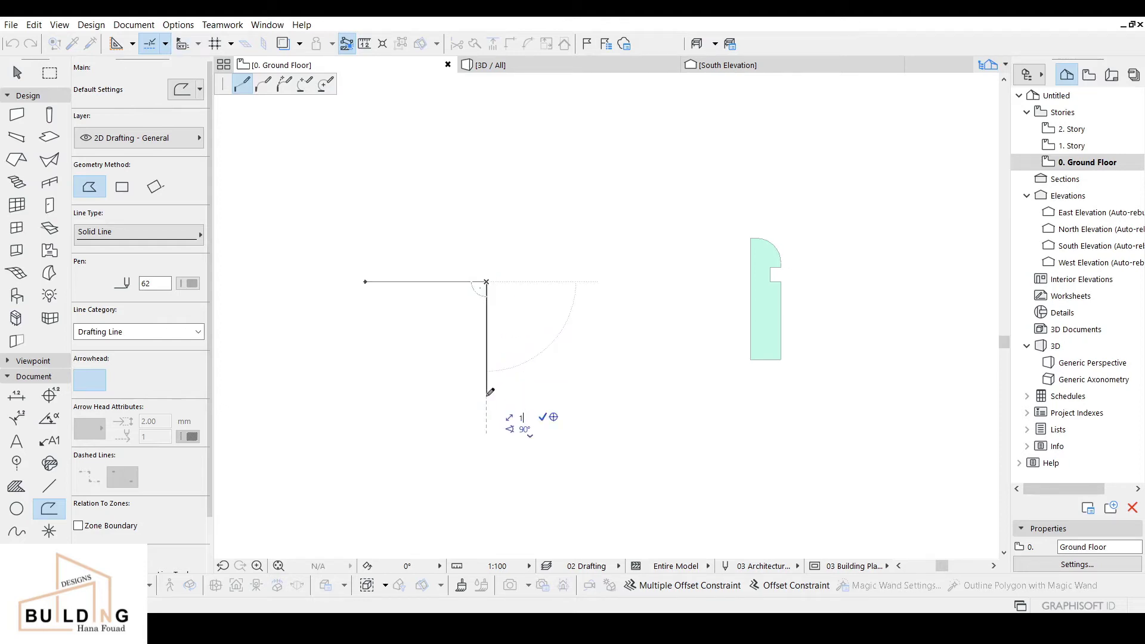
pyautogui.click(487, 463)
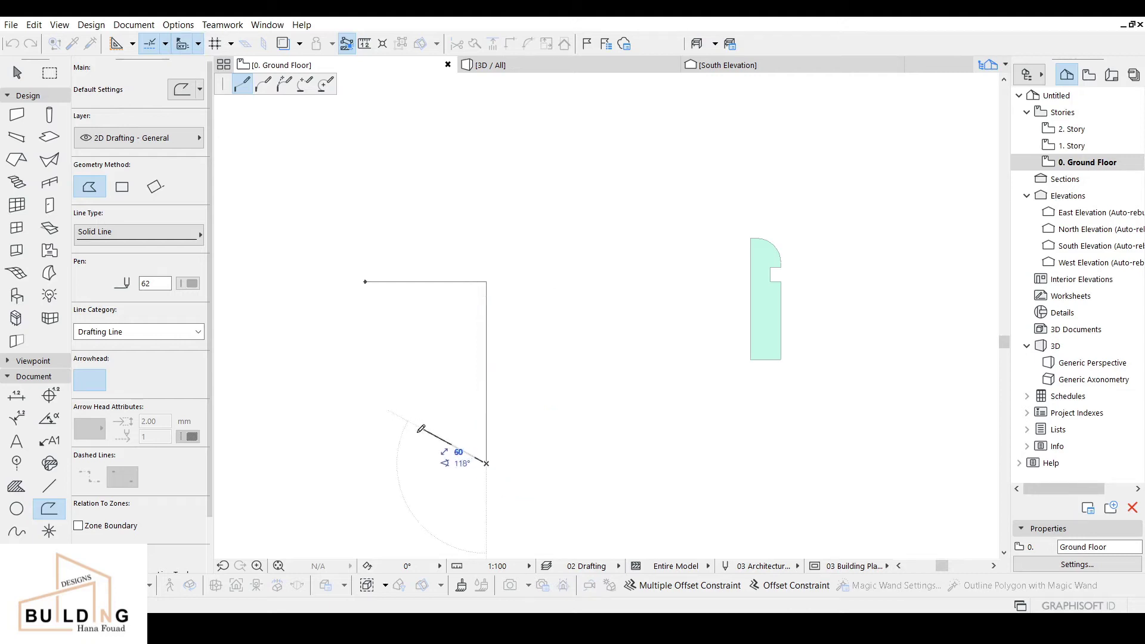
pyautogui.click(364, 463)
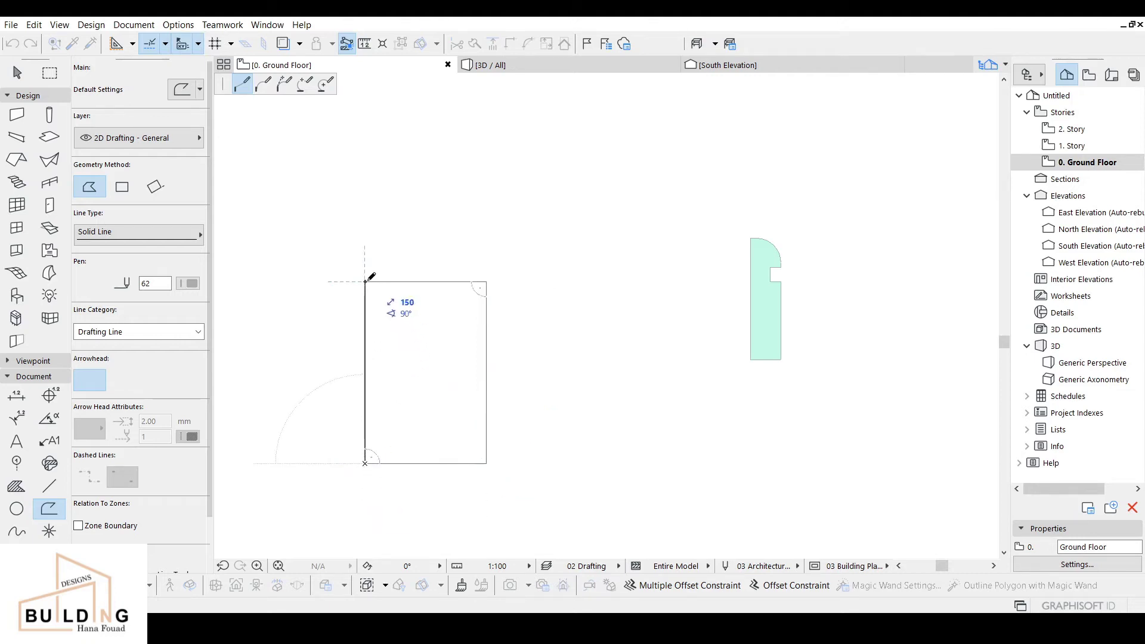
pyautogui.click(365, 282)
pyautogui.press('Escape')
# Step: Draw a horizontal line along the rectangle's upper edge, extending past both of its sides
pyautogui.scroll(-2, 356, 343)
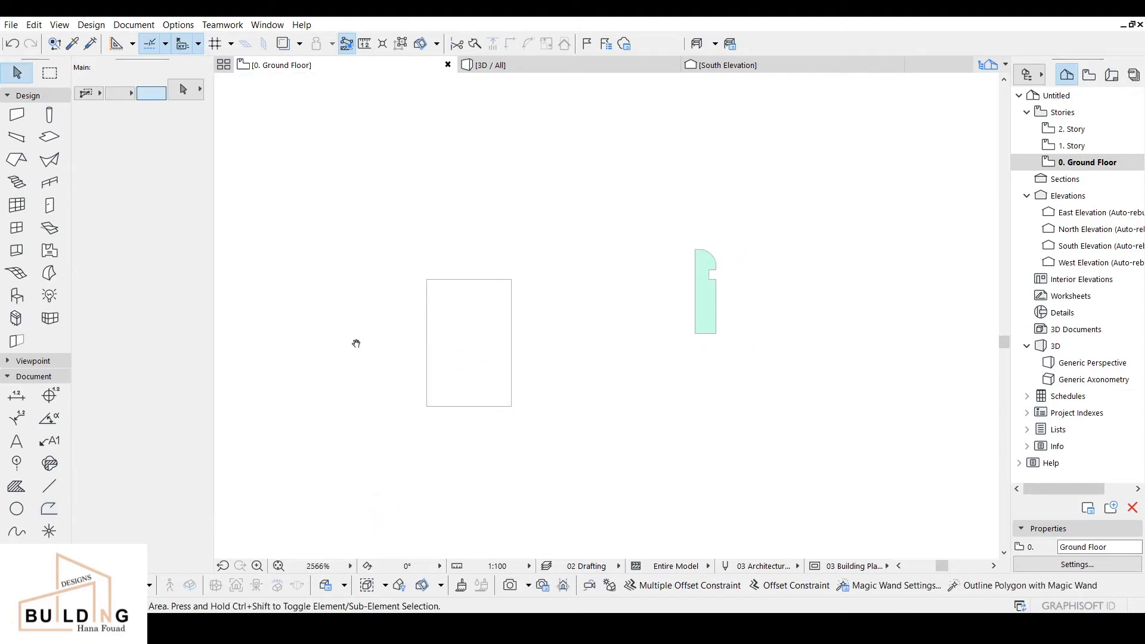
pyautogui.click(49, 486)
pyautogui.scroll(3, 505, 278)
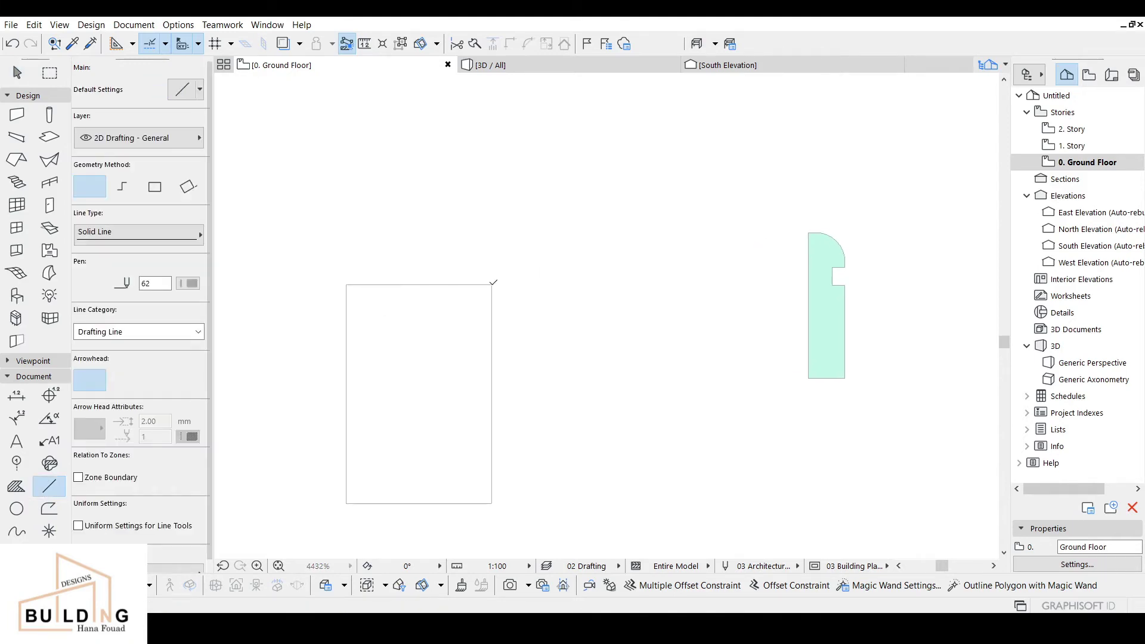
pyautogui.click(492, 284)
pyautogui.click(257, 284)
pyautogui.press('Escape')
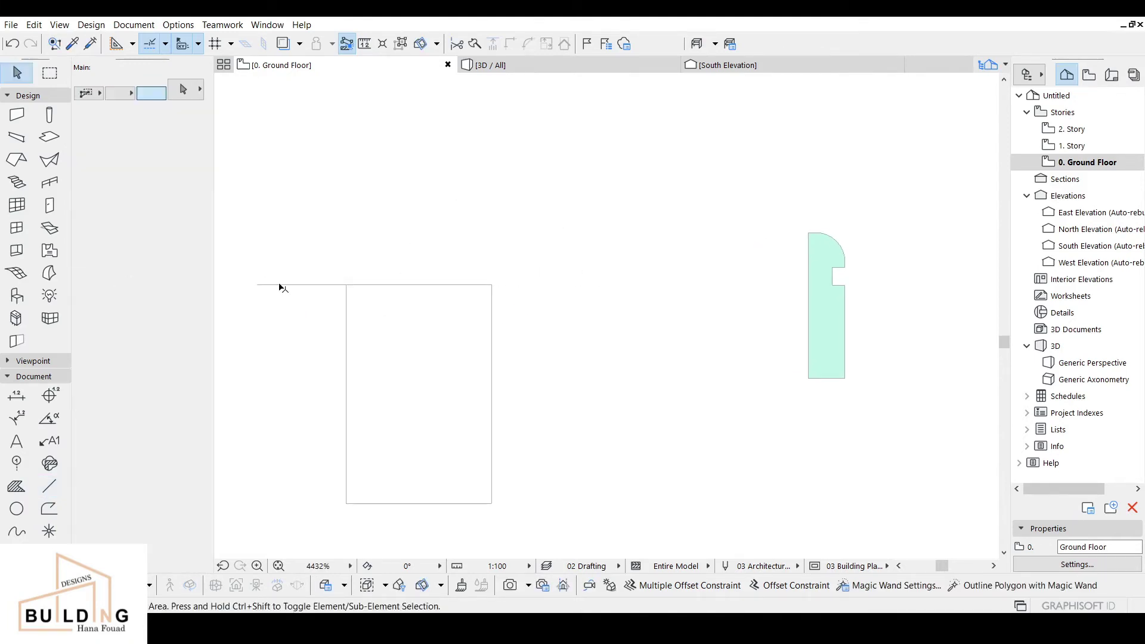
pyautogui.click(280, 285)
pyautogui.moveTo(493, 285); pyautogui.dragTo(583, 285)
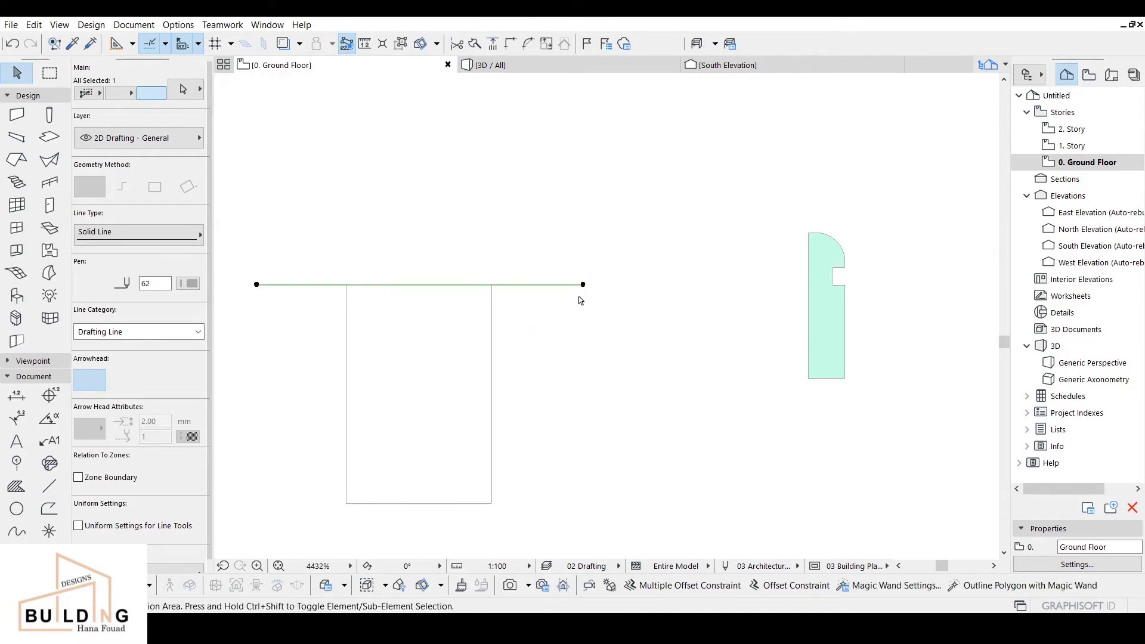
# Step: Copy the horizontal line 10 mm downward into the rectangle
pyautogui.click(582, 285)
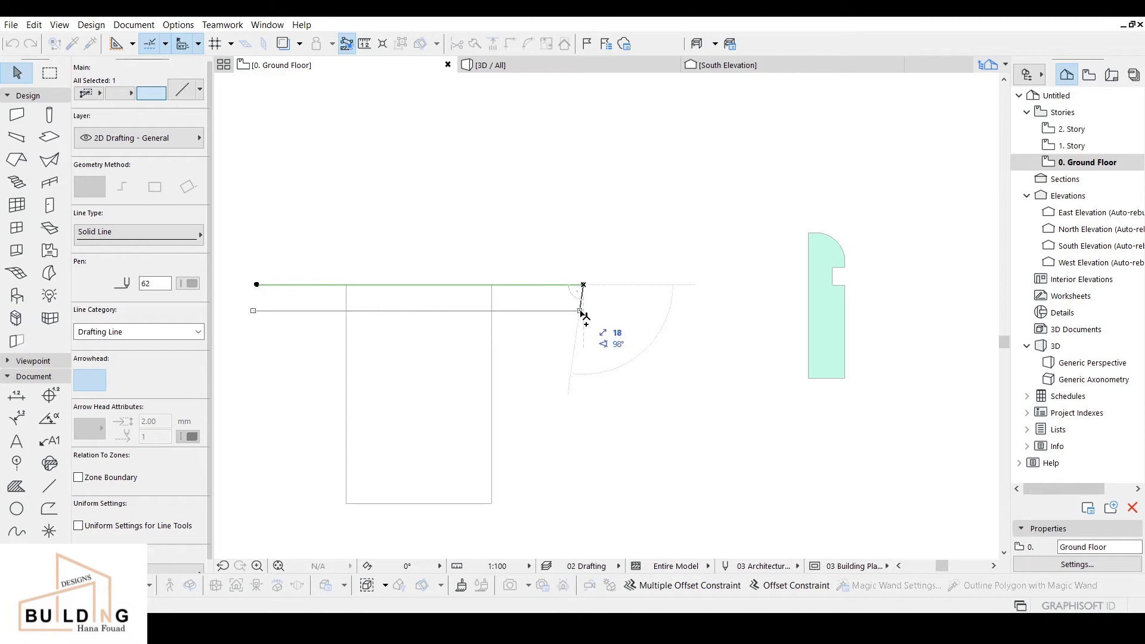
pyautogui.write('10')
pyautogui.press('Return')
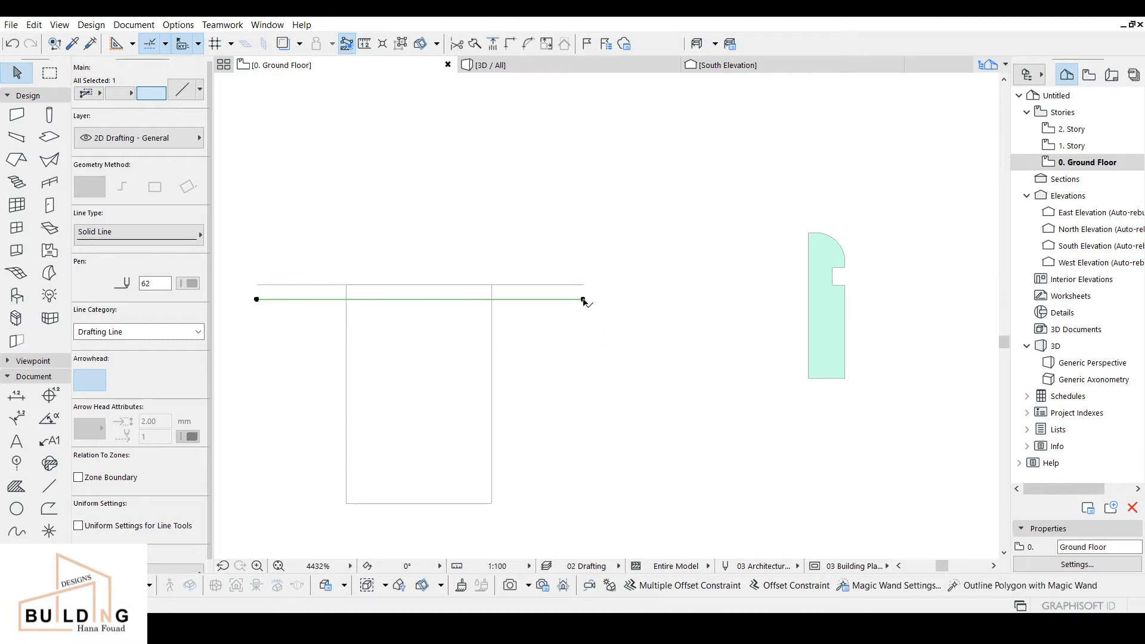
# Step: Copy the lower horizontal line 20 mm further down inside the rectangle
pyautogui.click(584, 300)
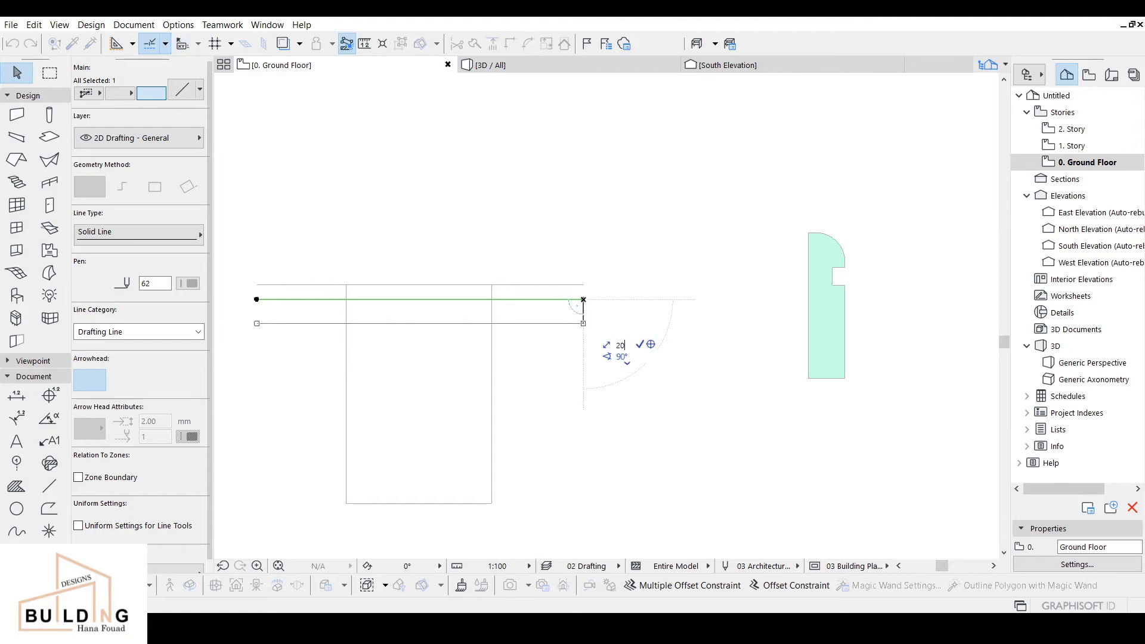
pyautogui.press('Return')
pyautogui.scroll(-1, 499, 394)
pyautogui.moveTo(499, 394); pyautogui.dragTo(557, 329, button='middle')
pyautogui.press('Escape')
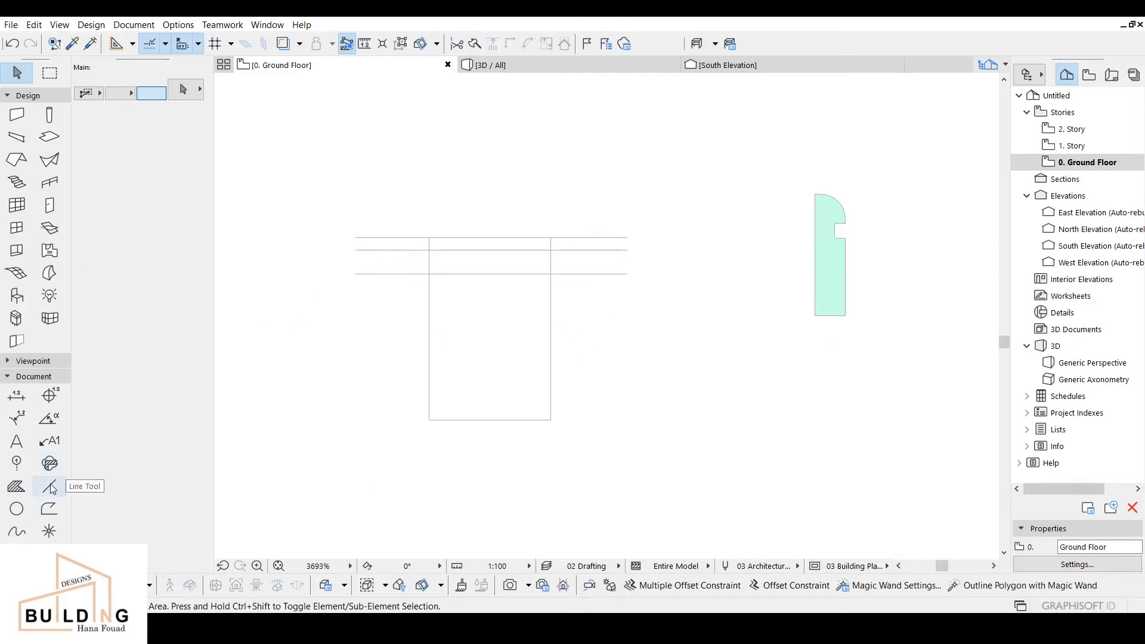
# Step: Draw a vertical line along the rectangle's left edge, extending past both its upper and lower ends
pyautogui.click(50, 487)
pyautogui.click(430, 420)
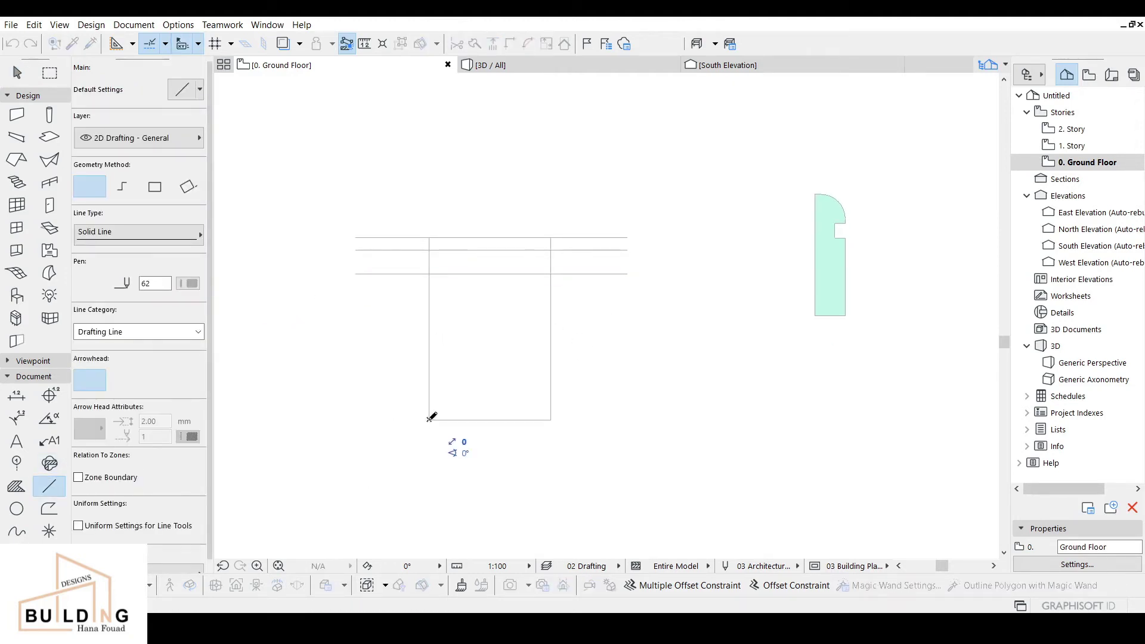
pyautogui.click(430, 150)
pyautogui.keyDown('shift'); pyautogui.click(429, 204); pyautogui.keyUp('shift')
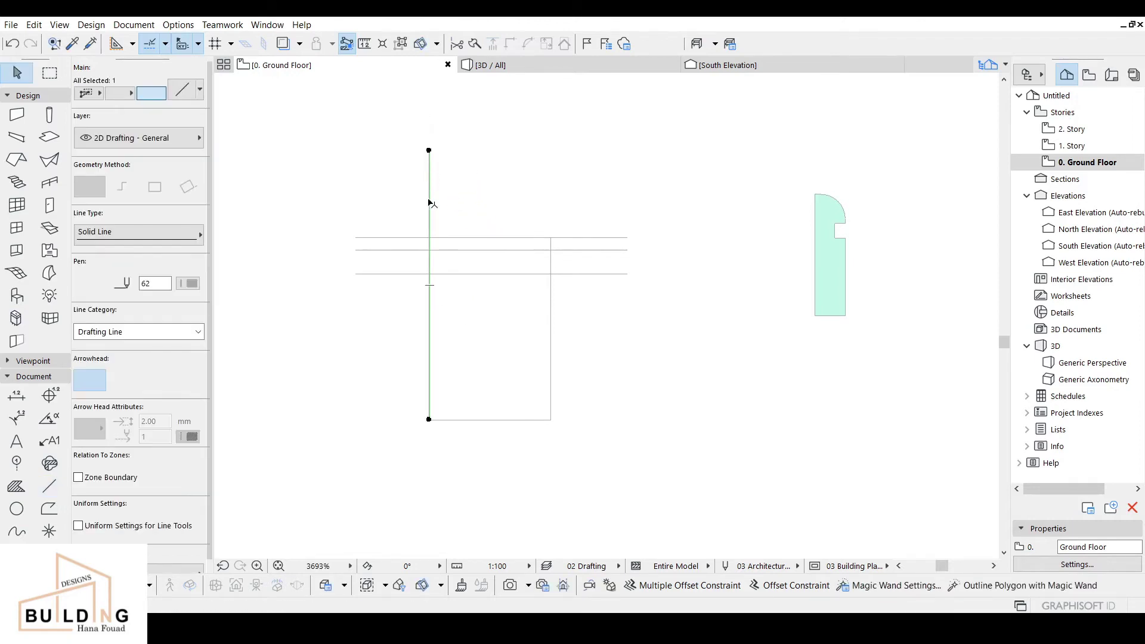
pyautogui.moveTo(429, 420); pyautogui.dragTo(430, 460)
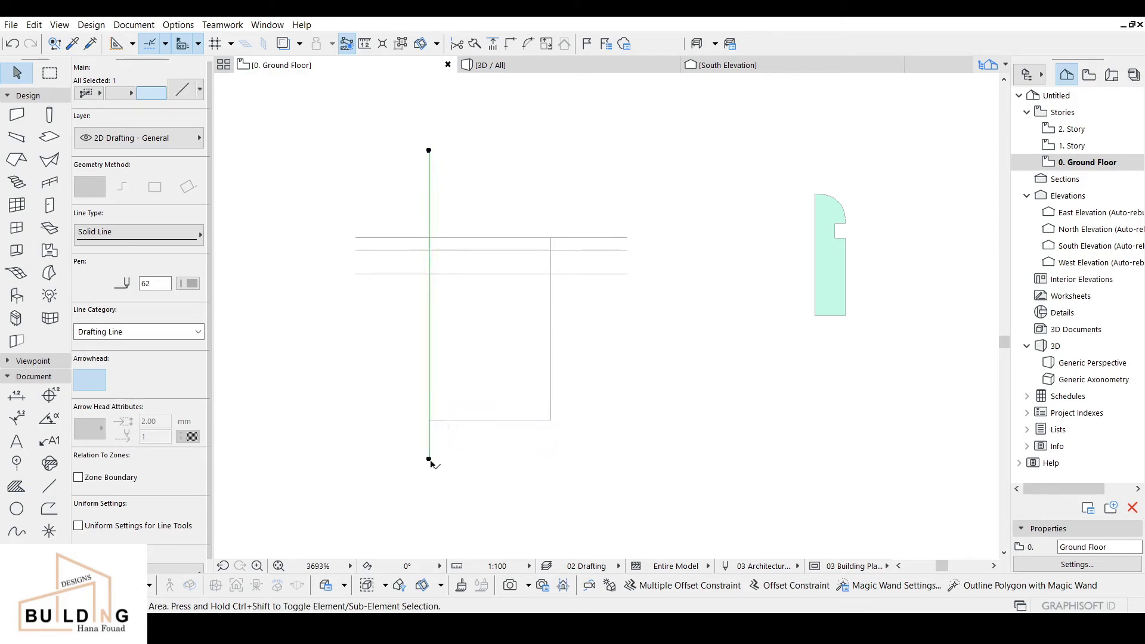
# Step: Copy the vertical line 10 mm to the right, into the rectangle
pyautogui.hotkey('ctrl', 'shift', 'd')
pyautogui.click(430, 459)
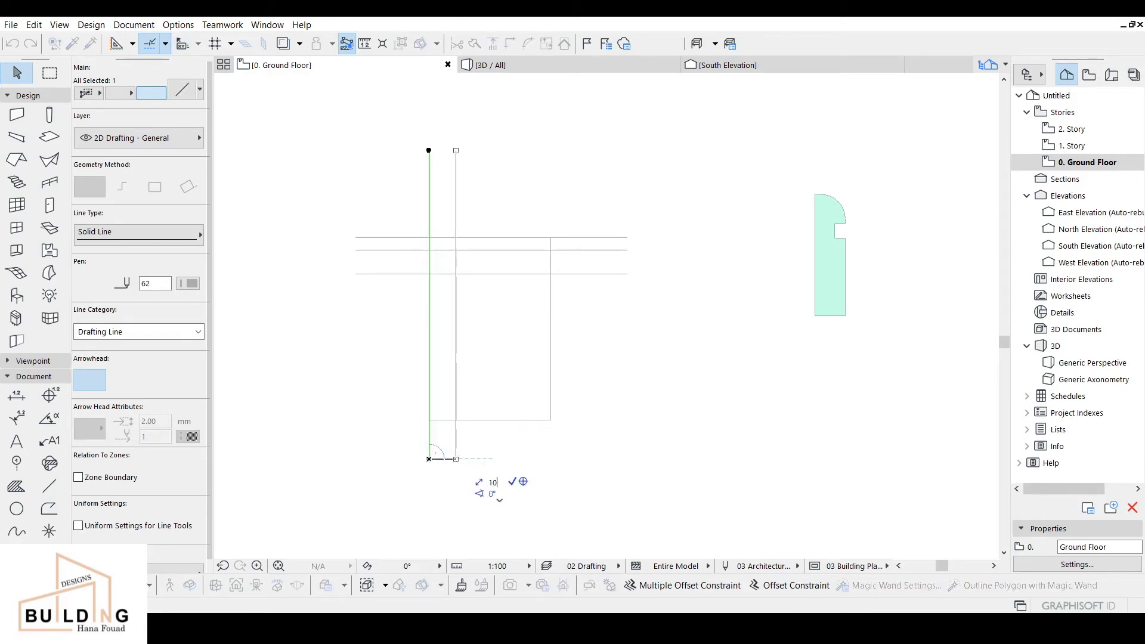
pyautogui.click(441, 459)
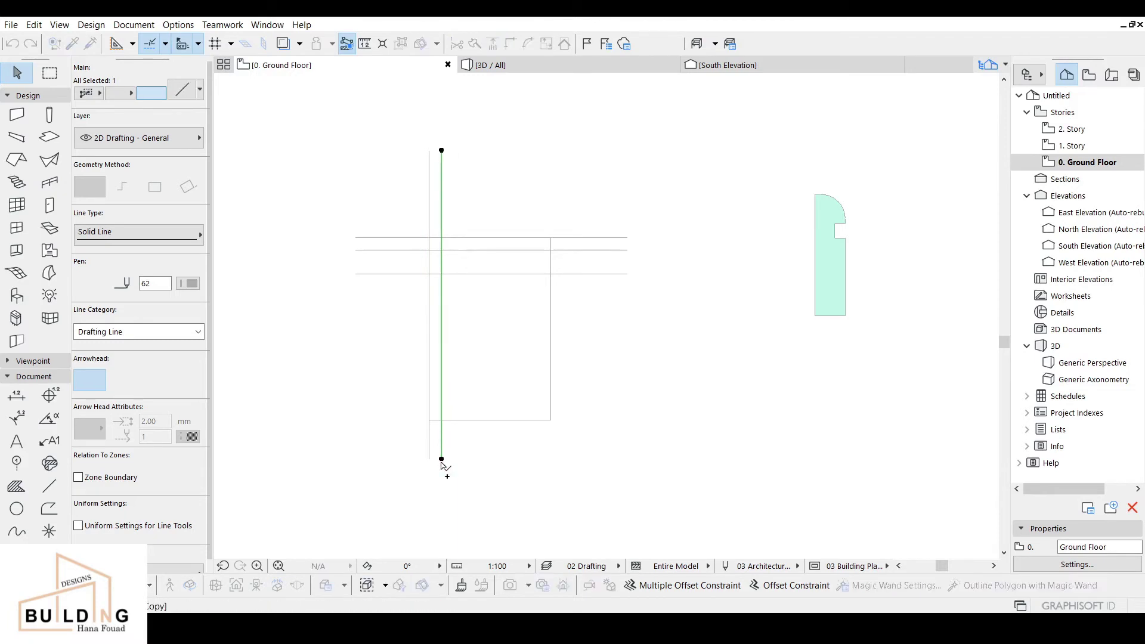
# Step: Copy the inner vertical line further right, matching the 20 mm gap between the two lower horizontal lines
pyautogui.hotkey('ctrl', 'd')
pyautogui.click(441, 459)
pyautogui.write('1')
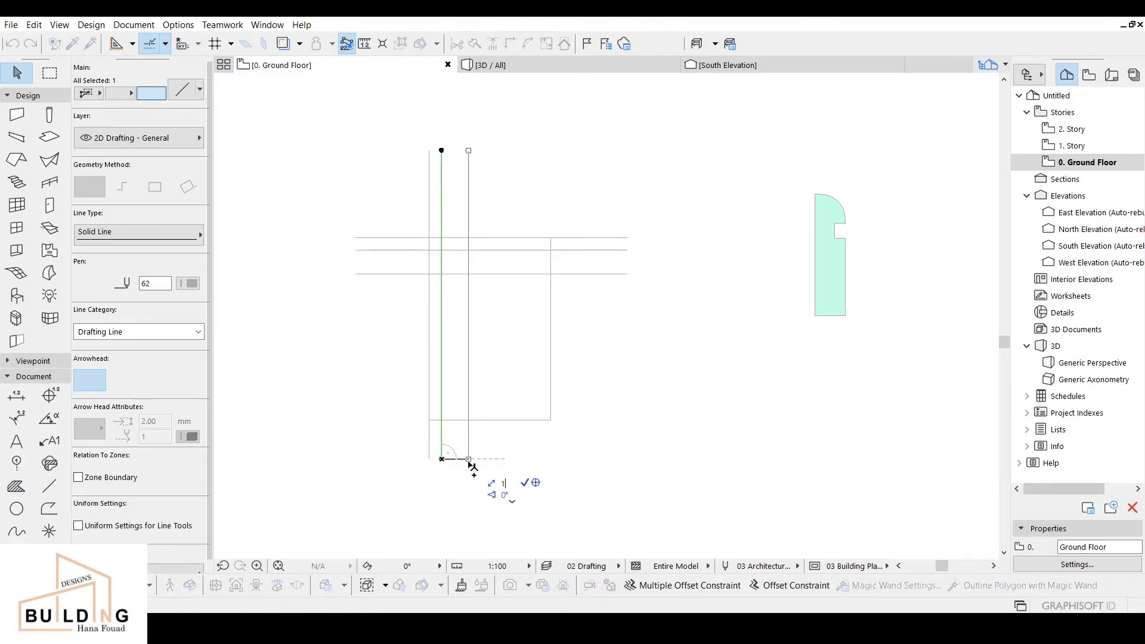
pyautogui.press('Return')
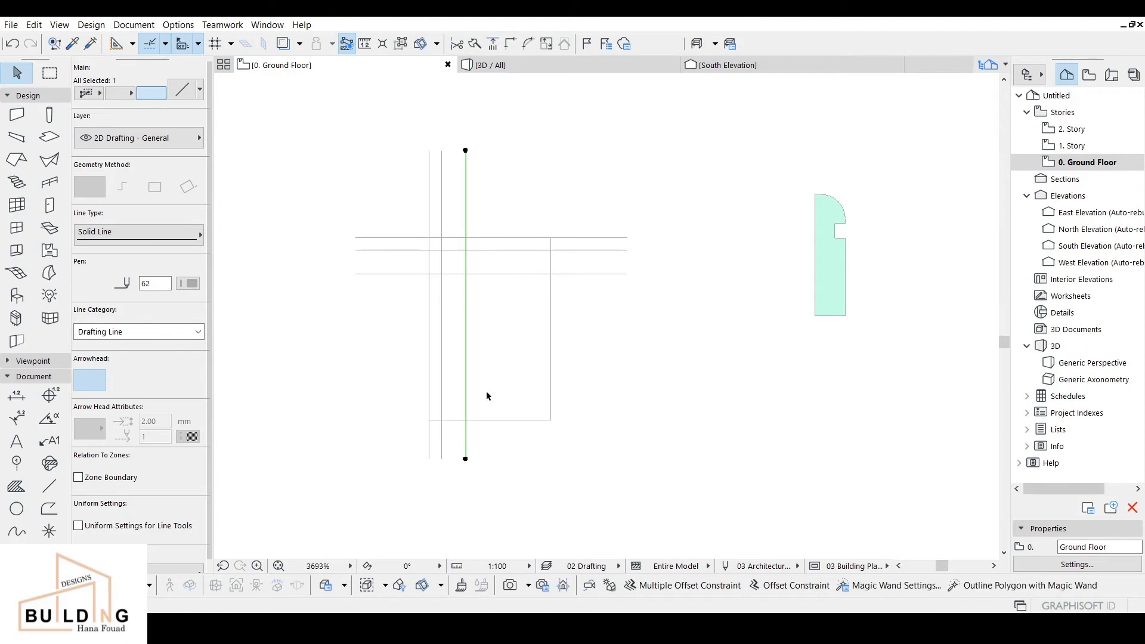
pyautogui.press('Escape')
# Step: Copy the three horizontal lines together straight down by about 102 mm, towards the rectangle's lower edge
pyautogui.moveTo(490, 318); pyautogui.dragTo(509, 305, button='middle')
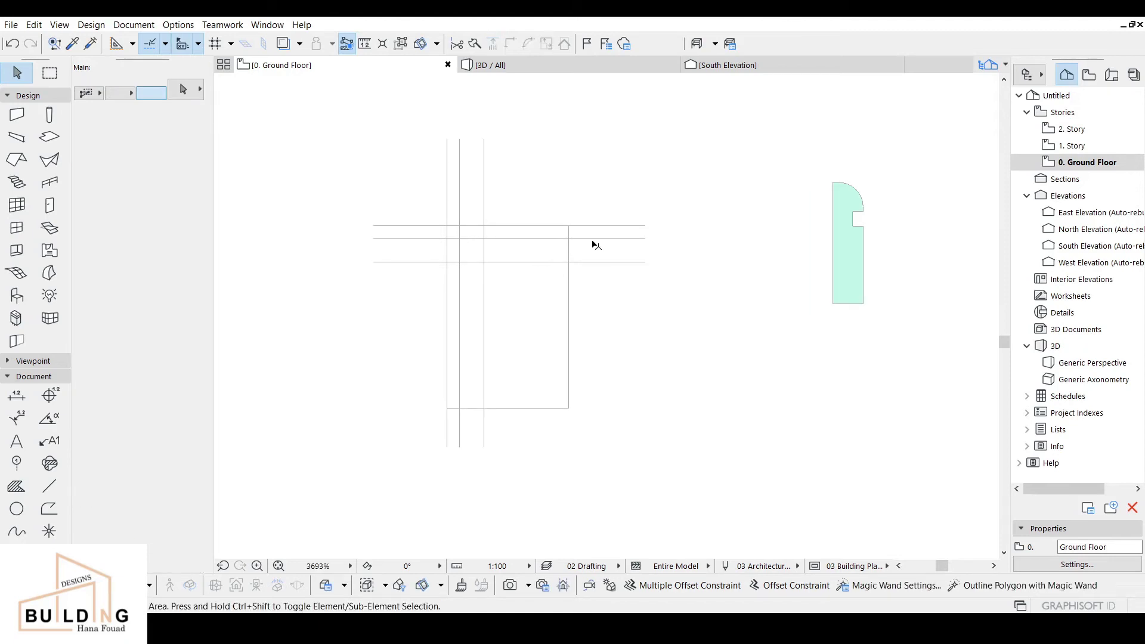
pyautogui.scroll(1, 595, 245)
pyautogui.click(610, 238)
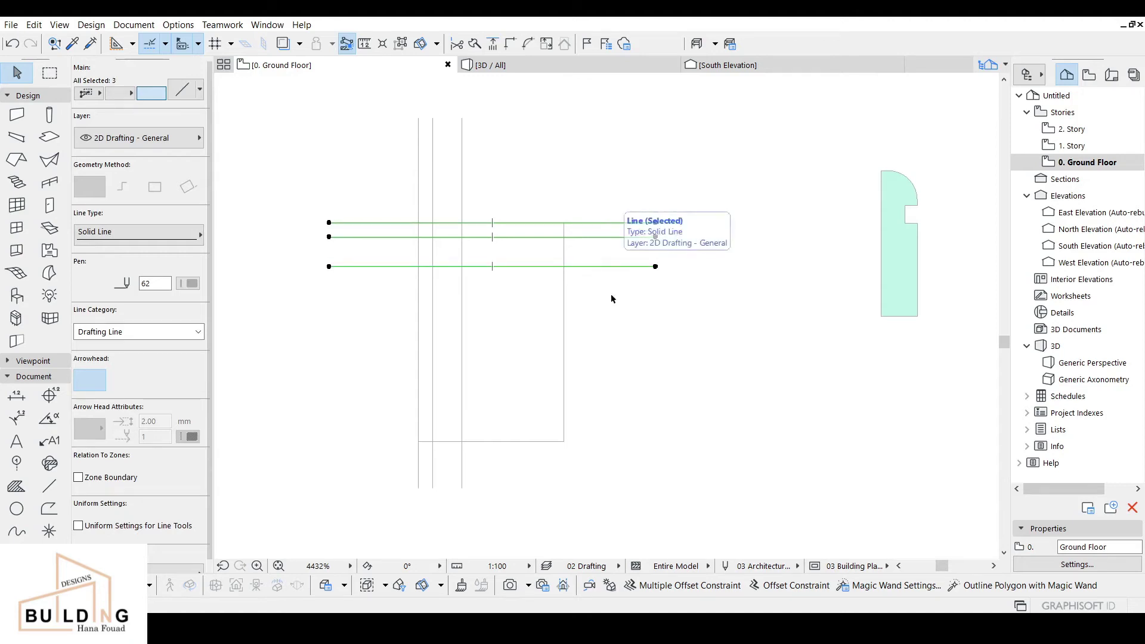
pyautogui.hotkey('ctrl', 'd')
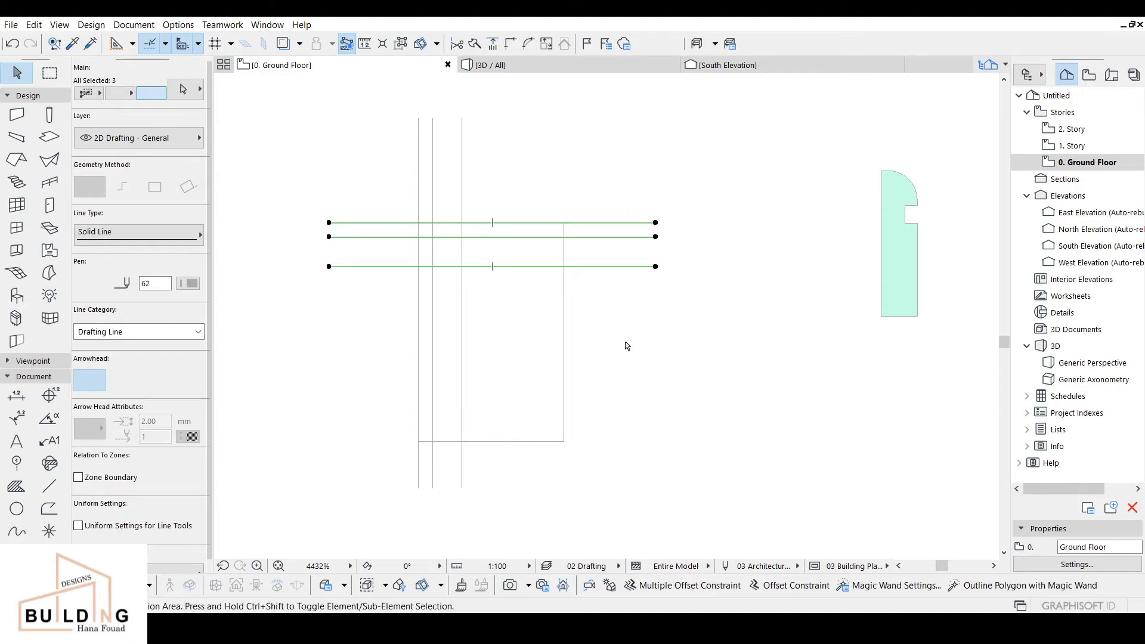
pyautogui.click(620, 323)
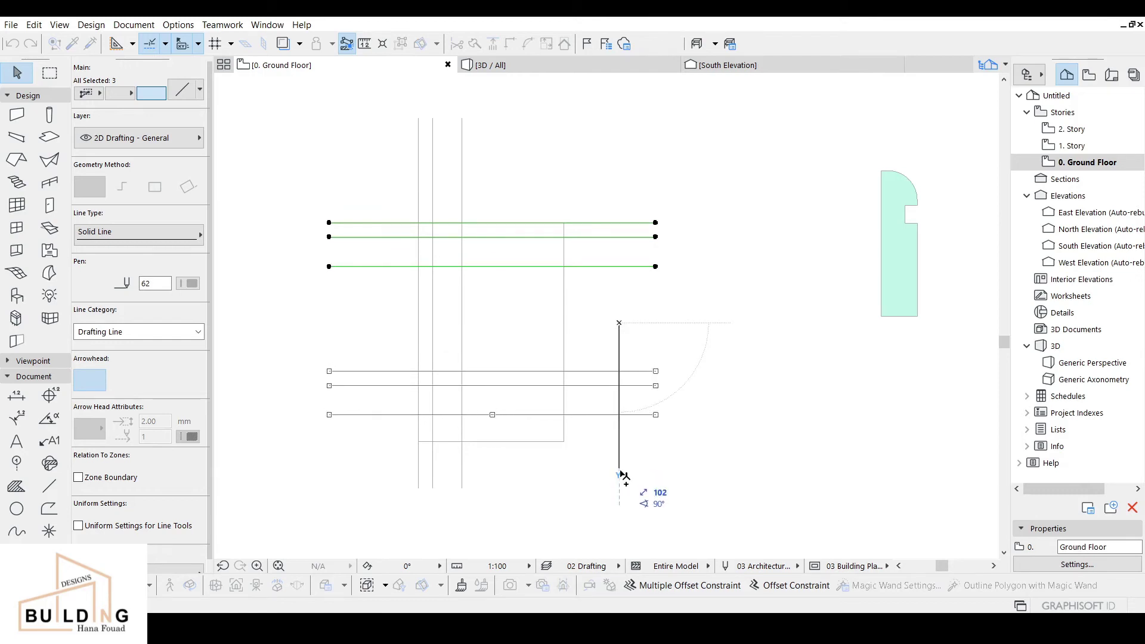
pyautogui.click(619, 472)
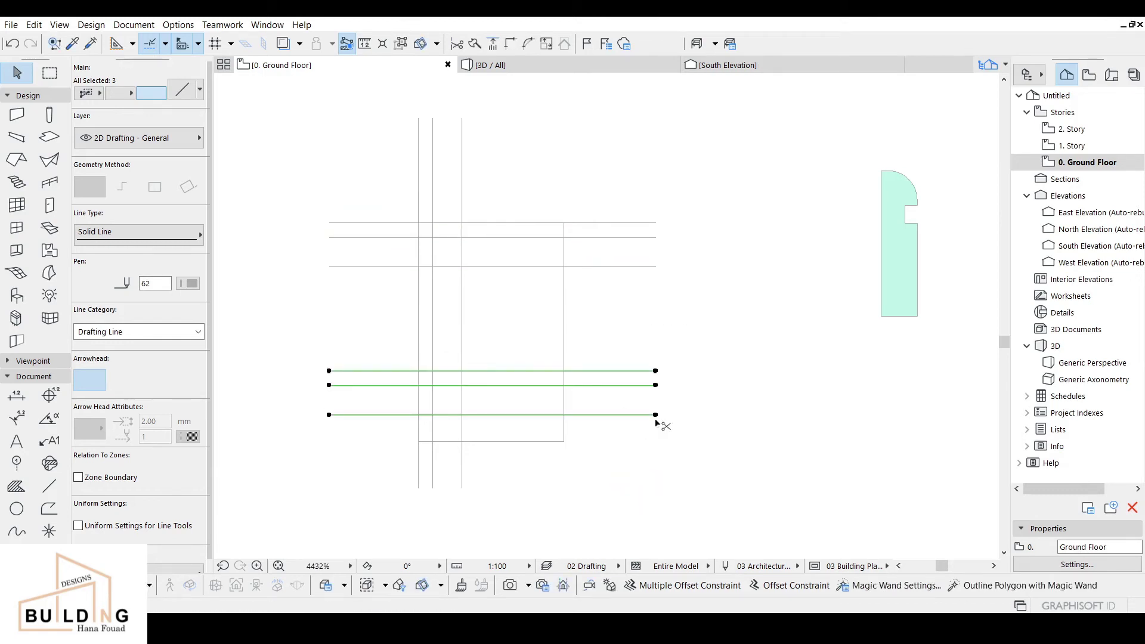
# Step: Mirror the three copied horizontal lines about their lowest line and move them so the outermost lies on the rectangle's bottom edge
pyautogui.hotkey('ctrl', 'd')
pyautogui.click(655, 415)
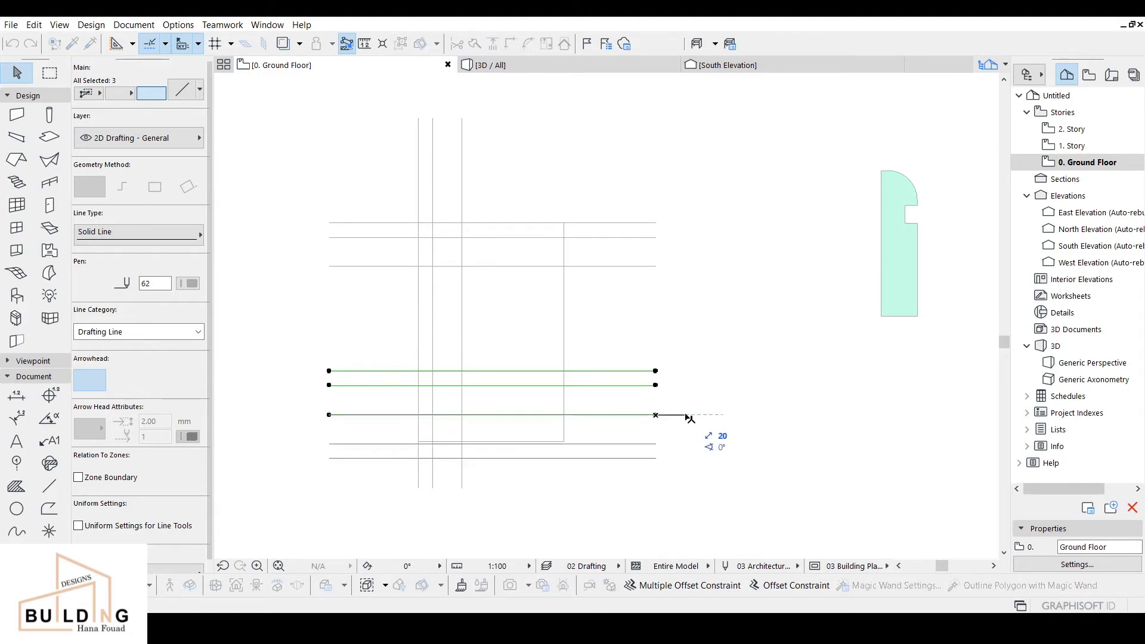
pyautogui.click(656, 458)
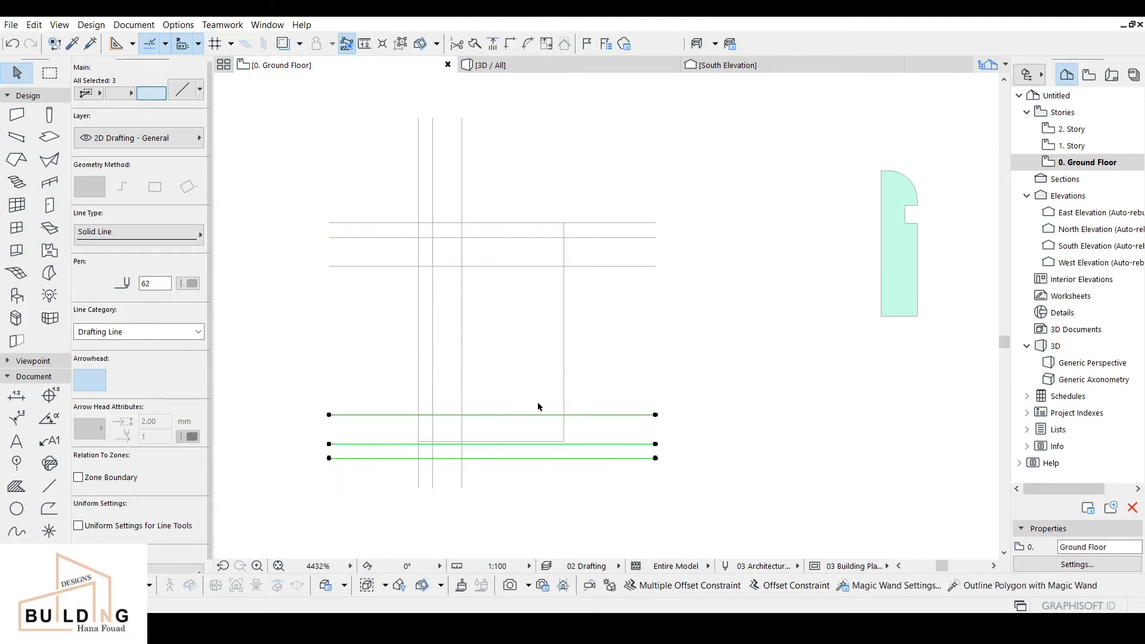
pyautogui.click(560, 445)
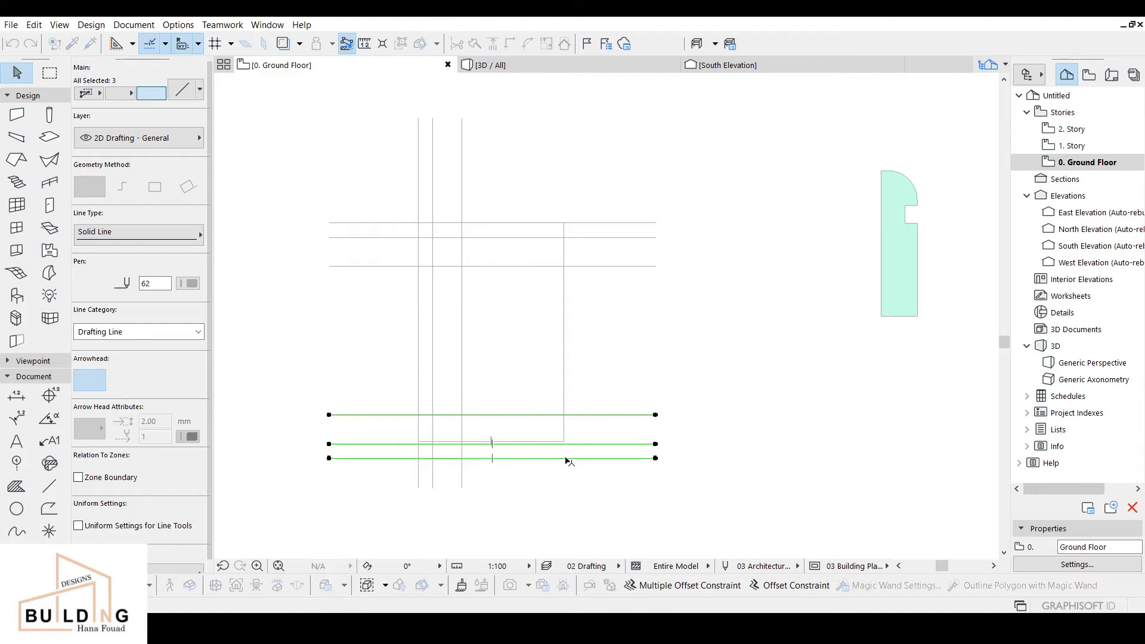
pyautogui.click(565, 443)
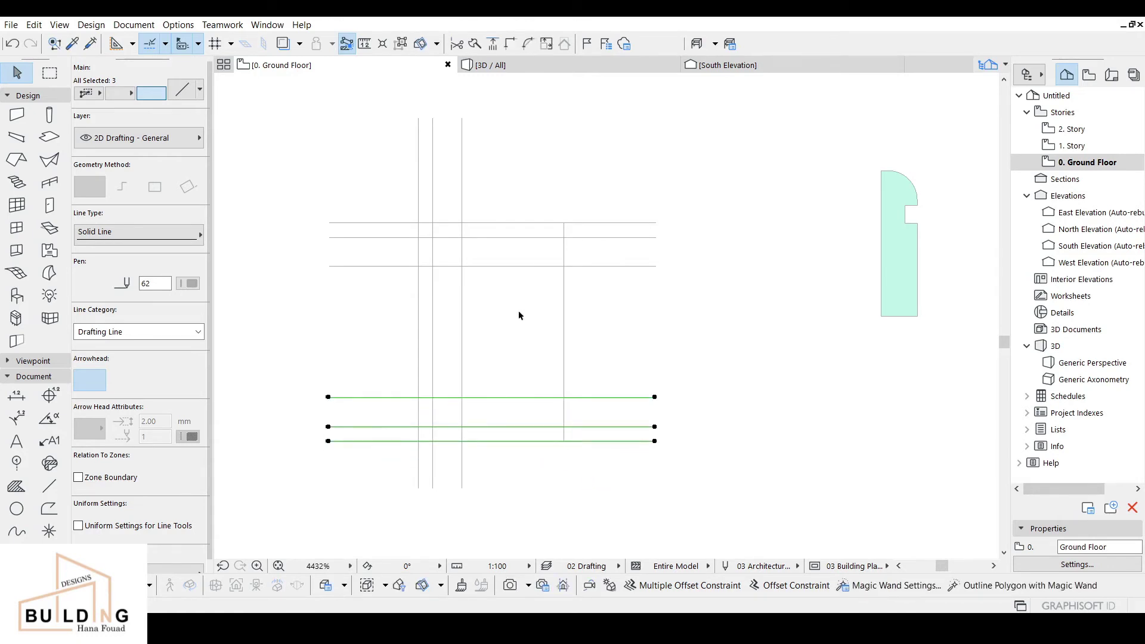
# Step: Copy the three vertical lines together to the right, towards the rectangle's right edge
pyautogui.scroll(3, 516, 270)
pyautogui.click(481, 192)
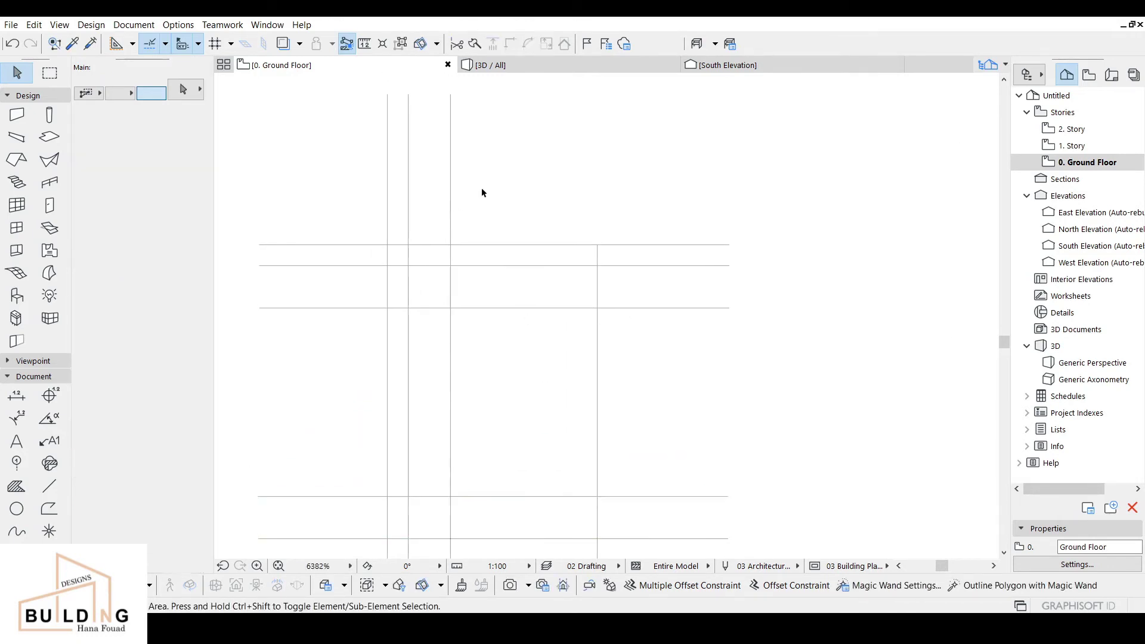
pyautogui.click(450, 201)
pyautogui.keyDown('shift'); pyautogui.click(388, 196); pyautogui.keyUp('shift')
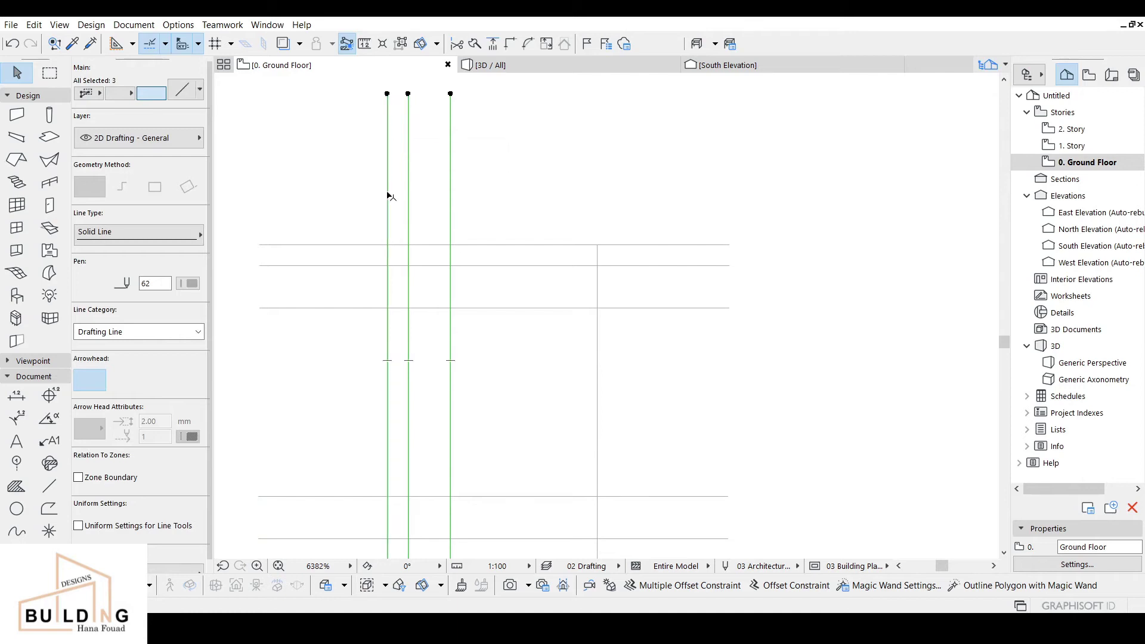
pyautogui.hotkey('ctrl', 'alt', 'd')
pyautogui.click(399, 208)
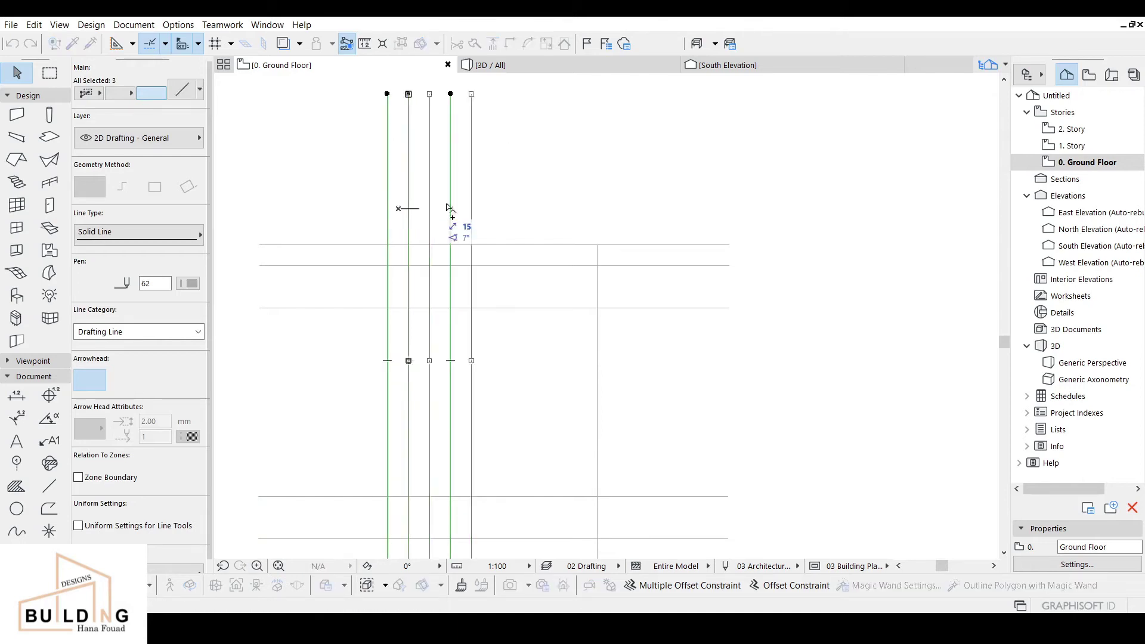
pyautogui.click(513, 212)
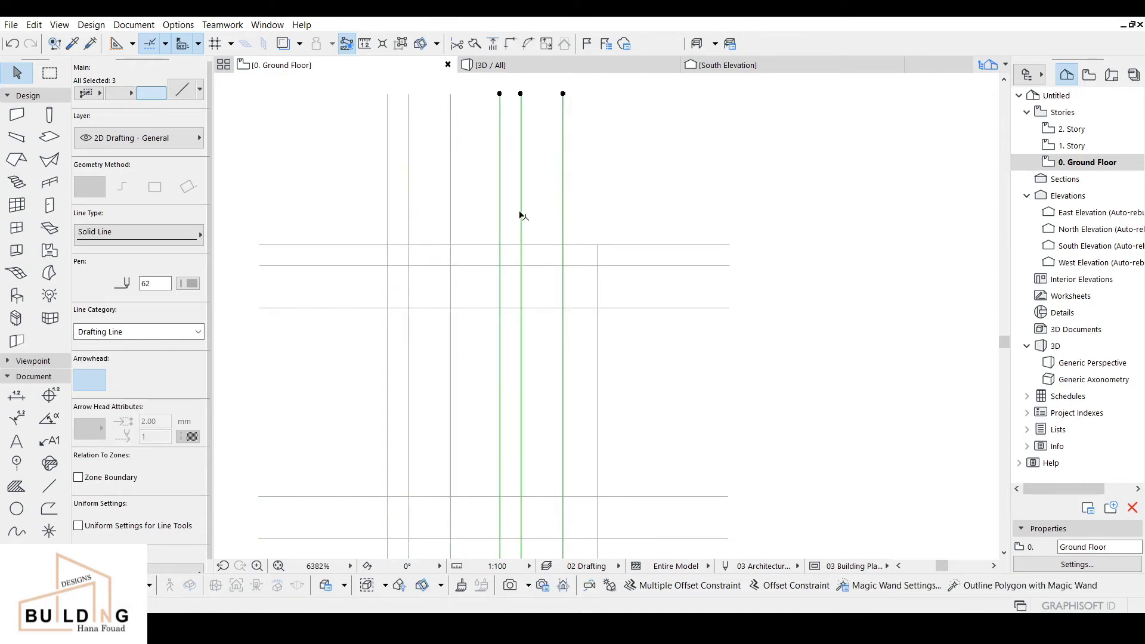
# Step: Mirror the three copied vertical lines about their middle line and move them so the outermost lies on the rectangle's right edge
pyautogui.hotkey('ctrl', 'shift', 'd')
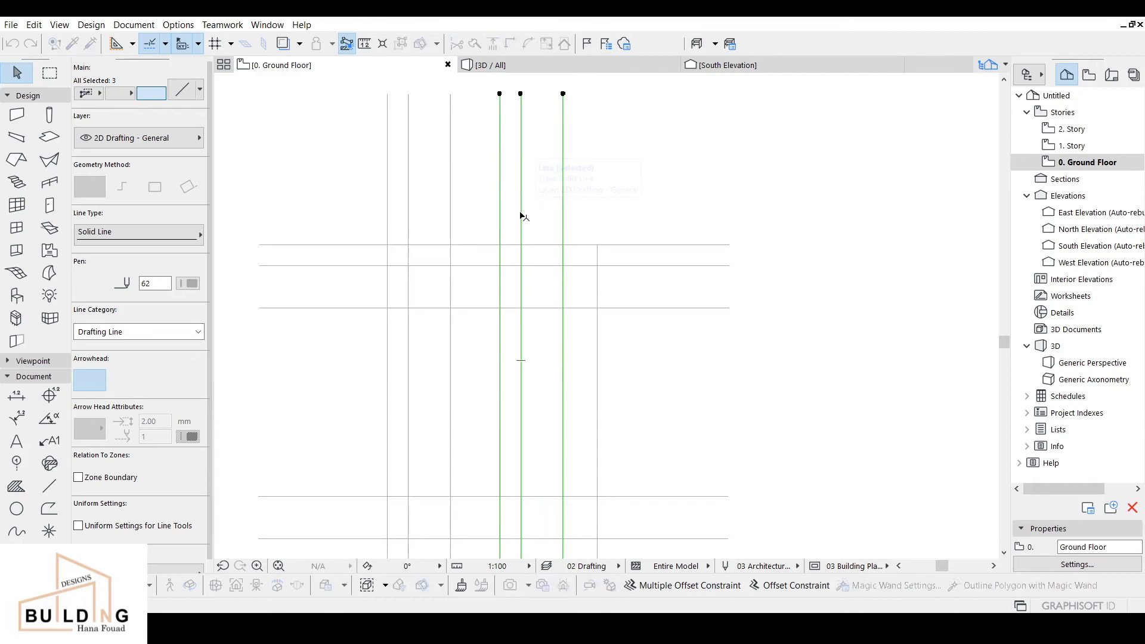
pyautogui.click(521, 94)
pyautogui.click(521, 83)
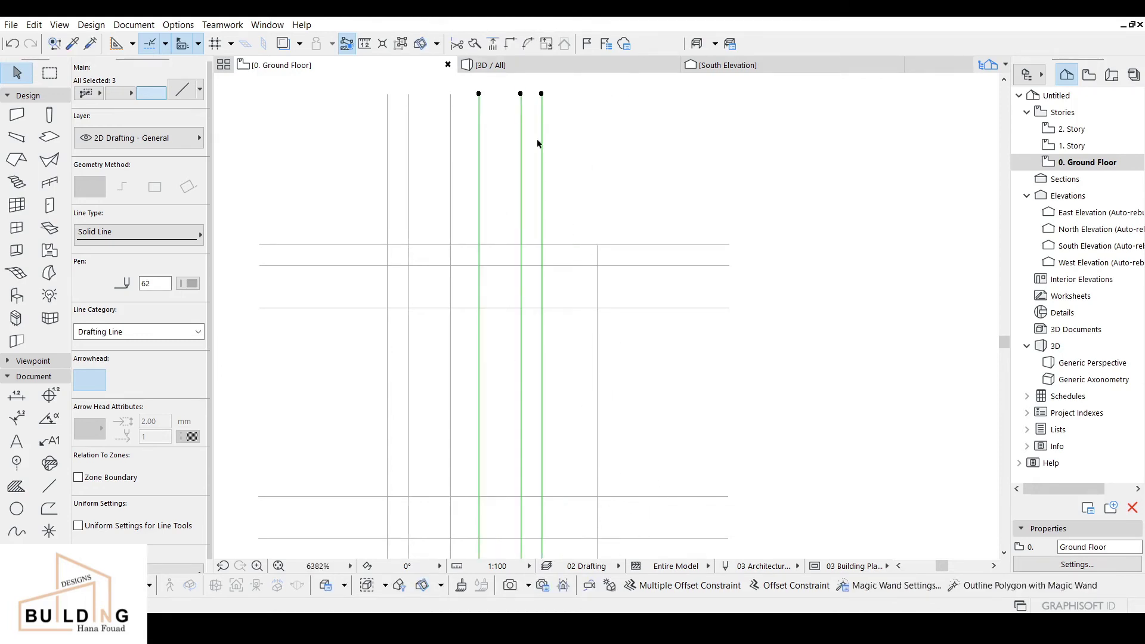
pyautogui.click(542, 245)
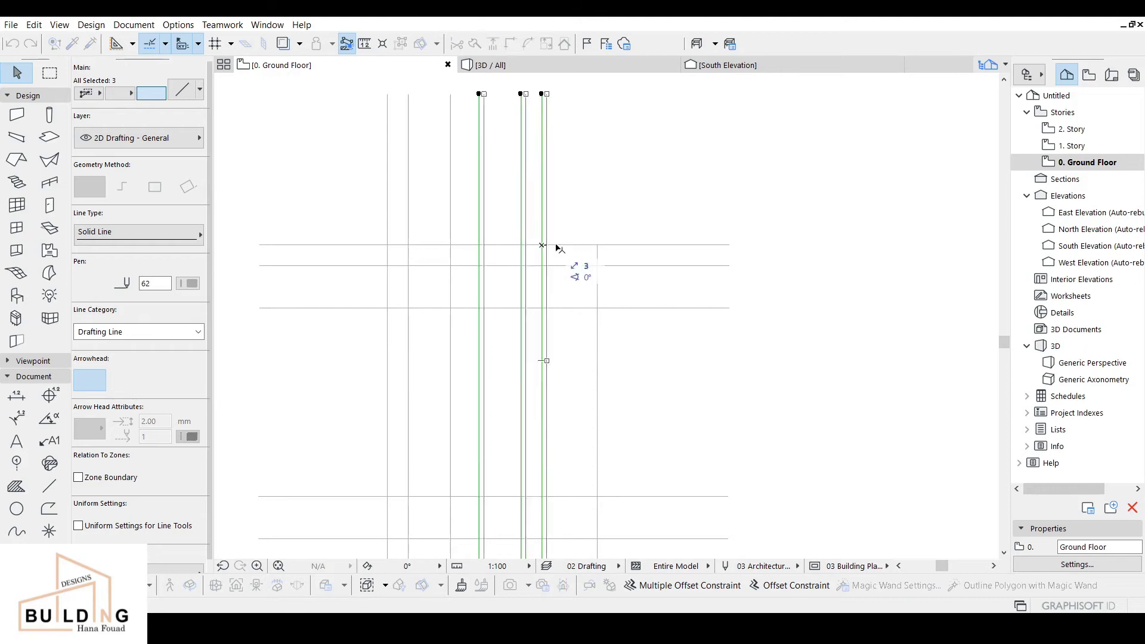
pyautogui.click(598, 246)
pyautogui.scroll(-2, 555, 334)
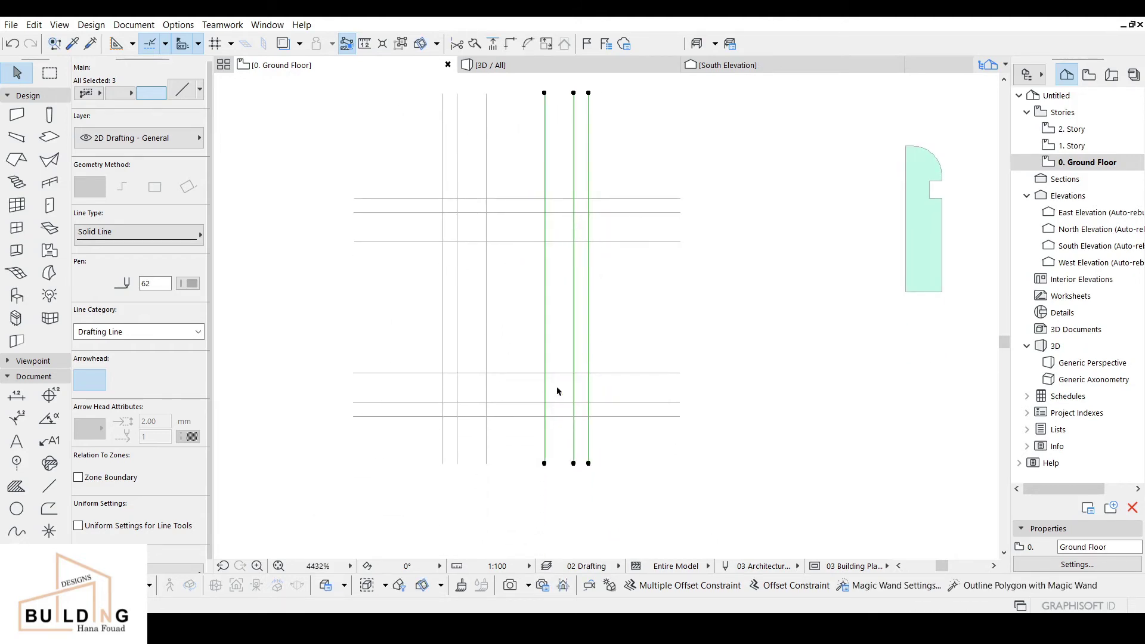
# Step: Trim the profile's right edge between the second and third horizontal lines from the top, using both lines as cutting edges
pyautogui.click(530, 220)
pyautogui.scroll(2, 527, 274)
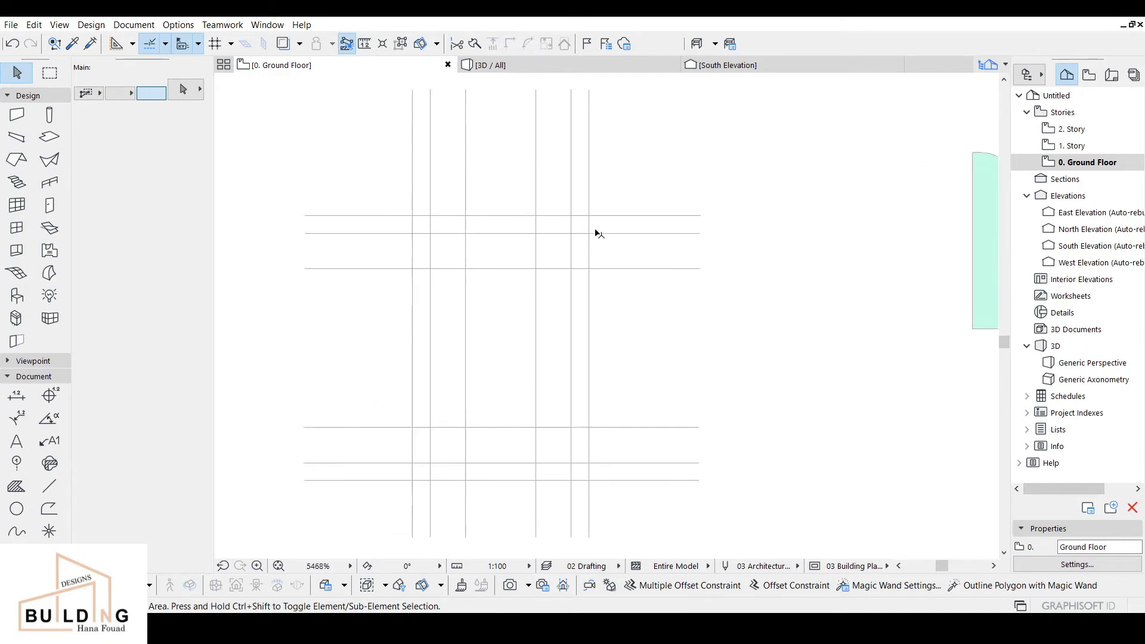
pyautogui.scroll(1, 597, 233)
pyautogui.click(587, 332)
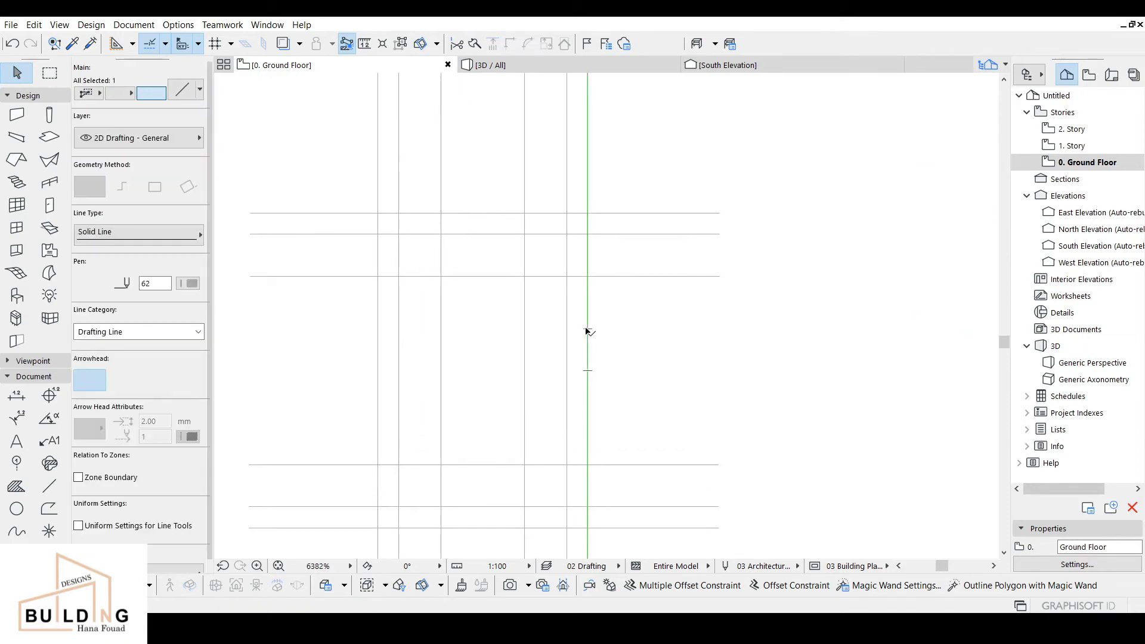
pyautogui.click(378, 340)
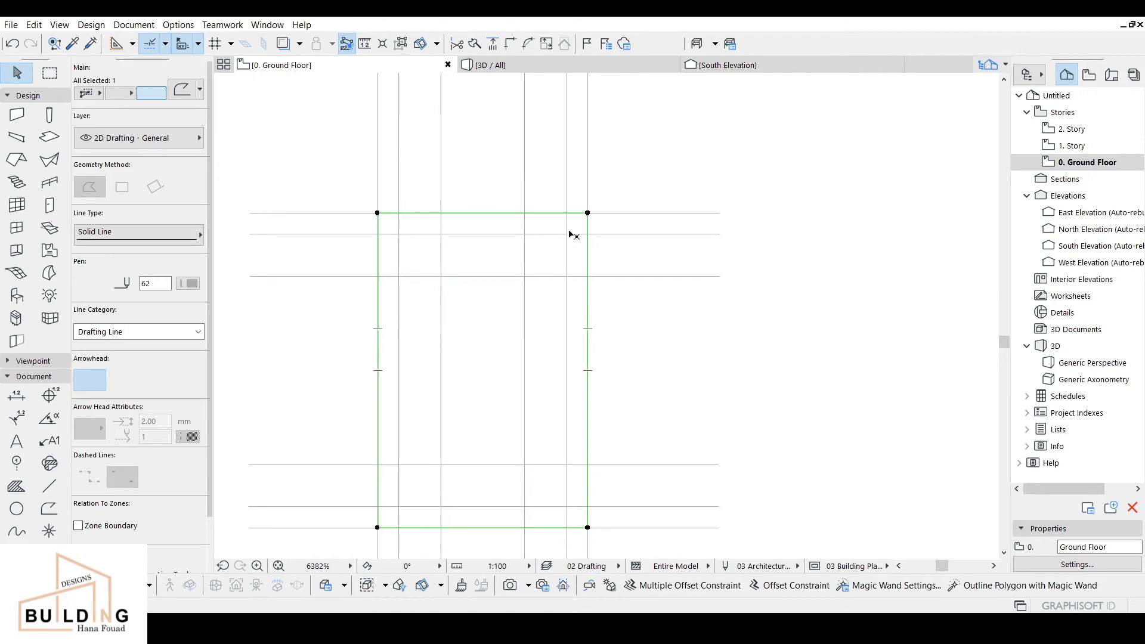
pyautogui.scroll(2, 619, 203)
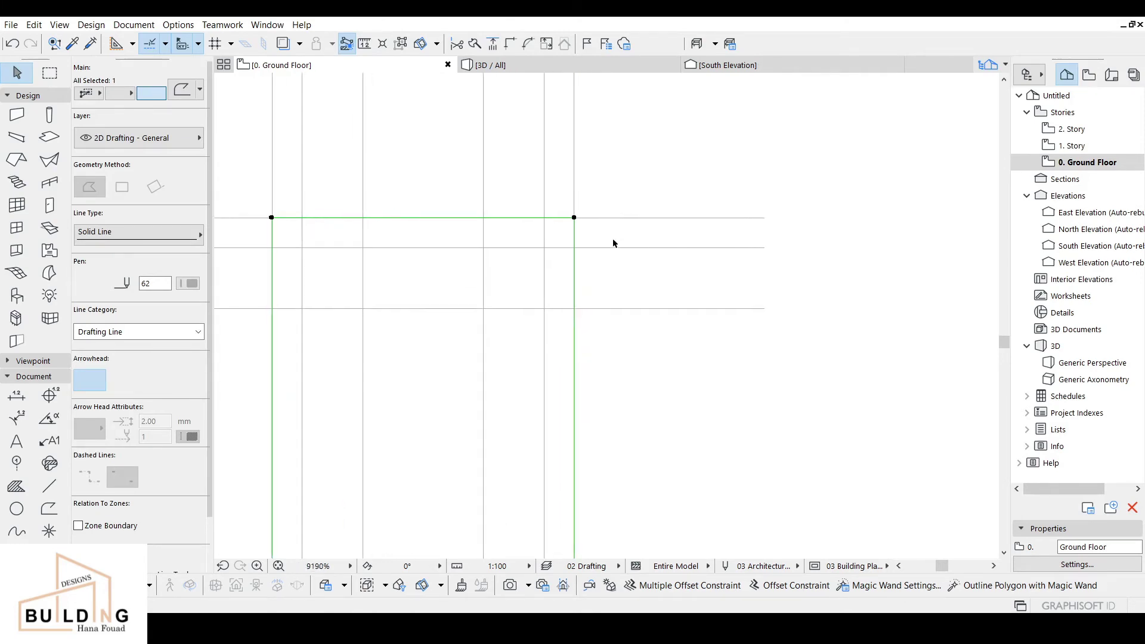
pyautogui.click(613, 239)
pyautogui.click(613, 219)
pyautogui.click(609, 249)
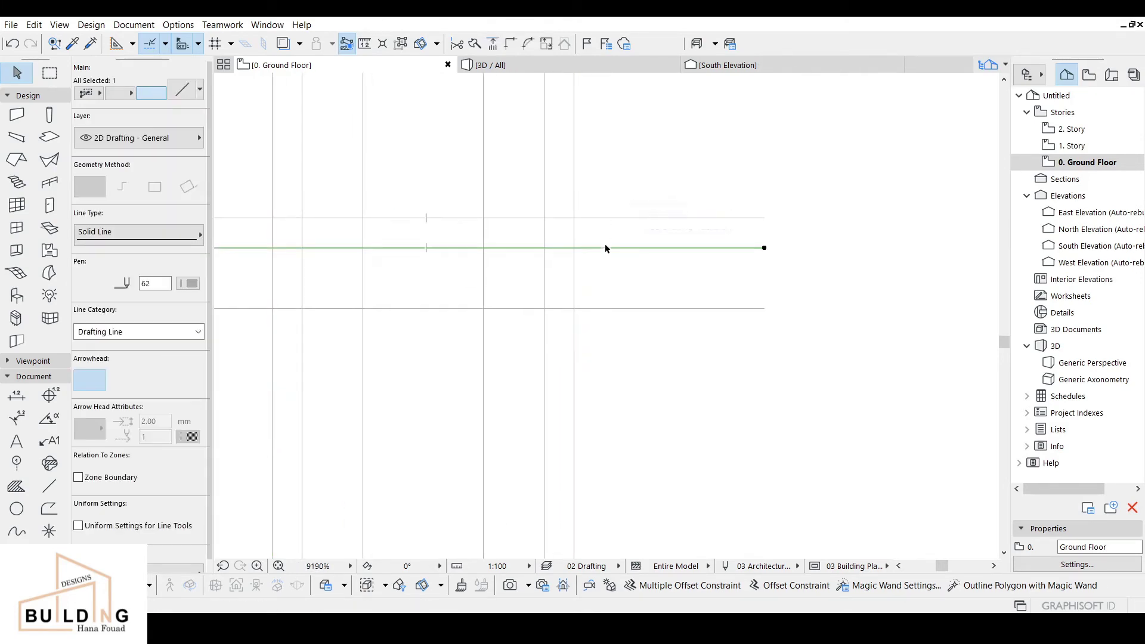
pyautogui.click(529, 309)
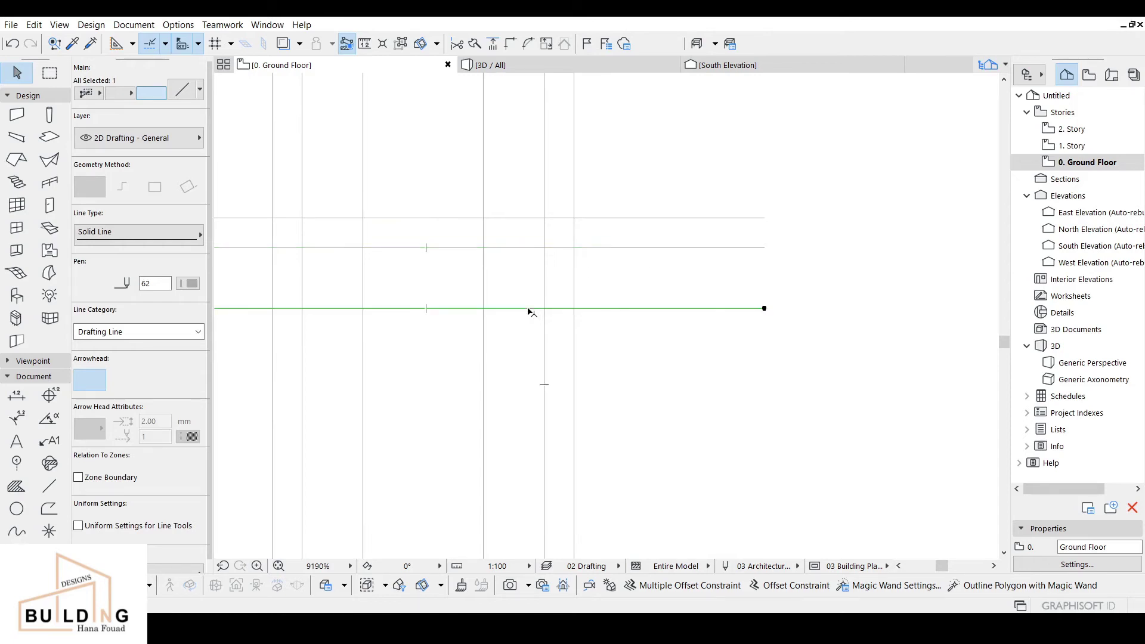
pyautogui.keyDown('shift'); pyautogui.click(526, 247); pyautogui.keyUp('shift')
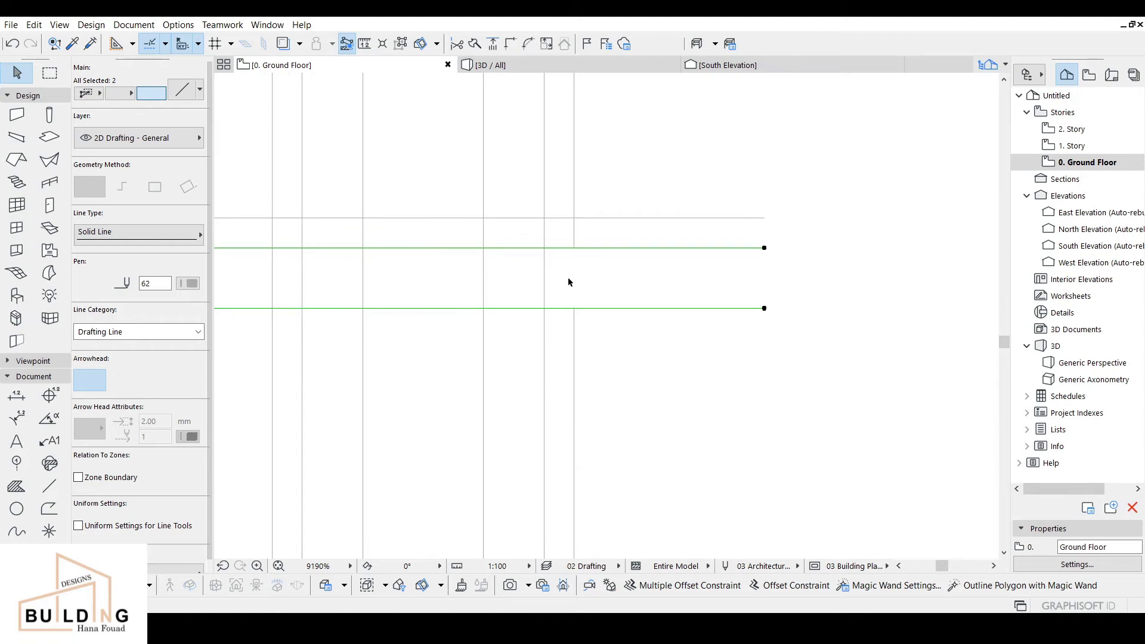
pyautogui.scroll(-3, 579, 293)
pyautogui.moveTo(587, 302); pyautogui.dragTo(603, 274, button='middle')
pyautogui.press('Escape')
pyautogui.click(576, 264)
pyautogui.scroll(-1, 603, 275)
pyautogui.scroll(1, 598, 267)
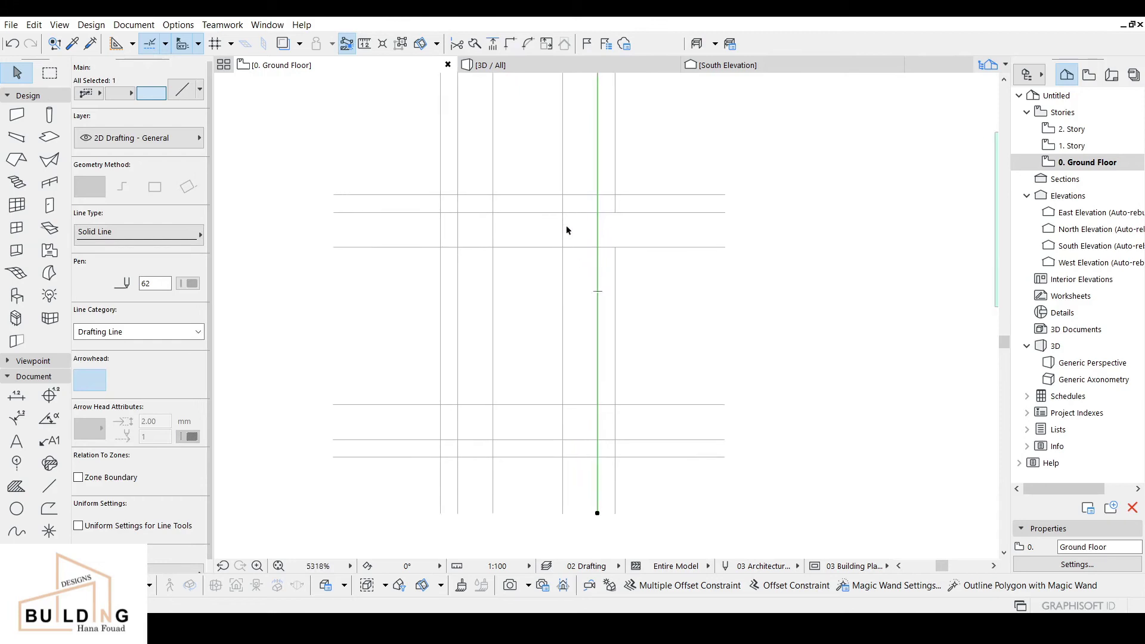
pyautogui.scroll(1, 567, 230)
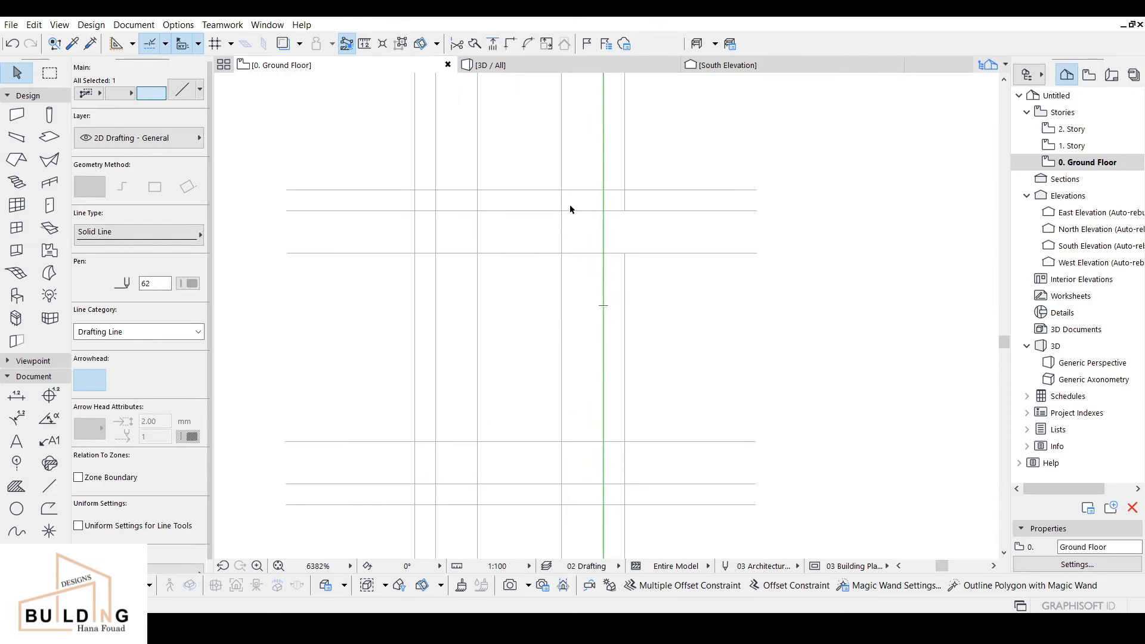
pyautogui.scroll(1, 570, 210)
pyautogui.click(563, 266)
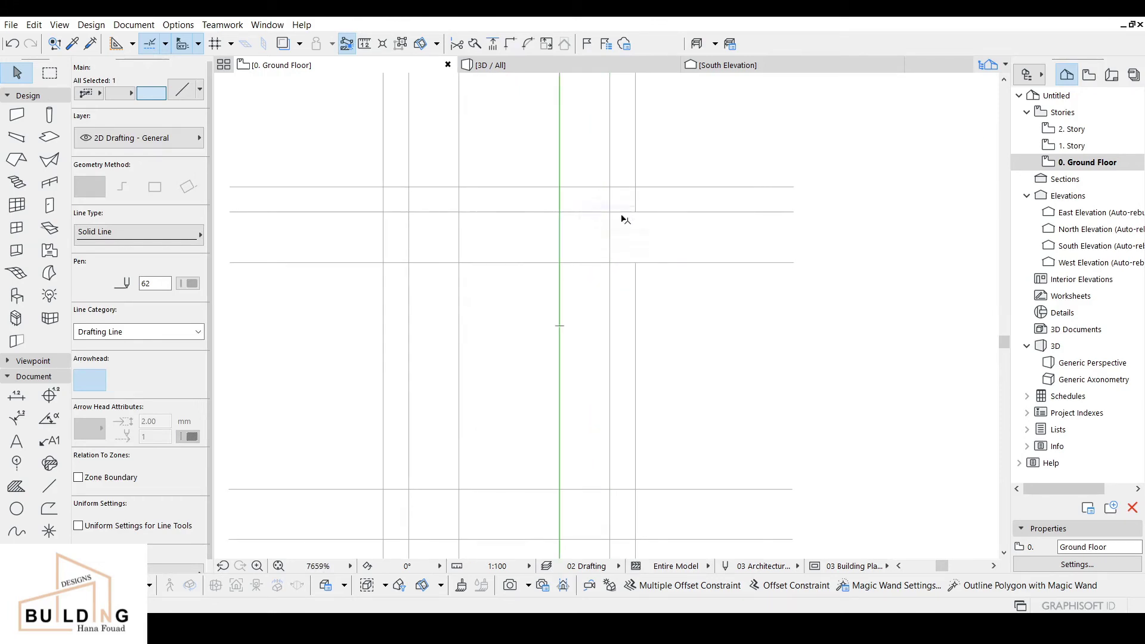
# Step: Trim the profile's bottom edge between the second and third vertical lines from the left, using both lines as cutting edges
pyautogui.scroll(-2, 601, 322)
pyautogui.moveTo(601, 324); pyautogui.dragTo(634, 221, button='middle')
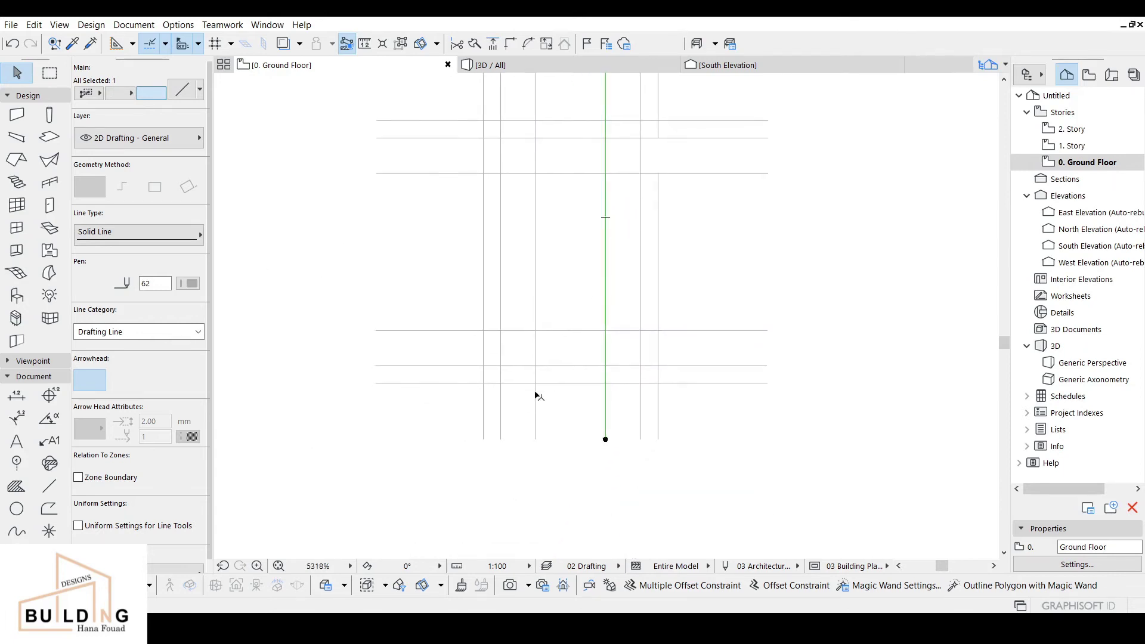
pyautogui.scroll(2, 491, 385)
pyautogui.scroll(1, 491, 389)
pyautogui.click(529, 347)
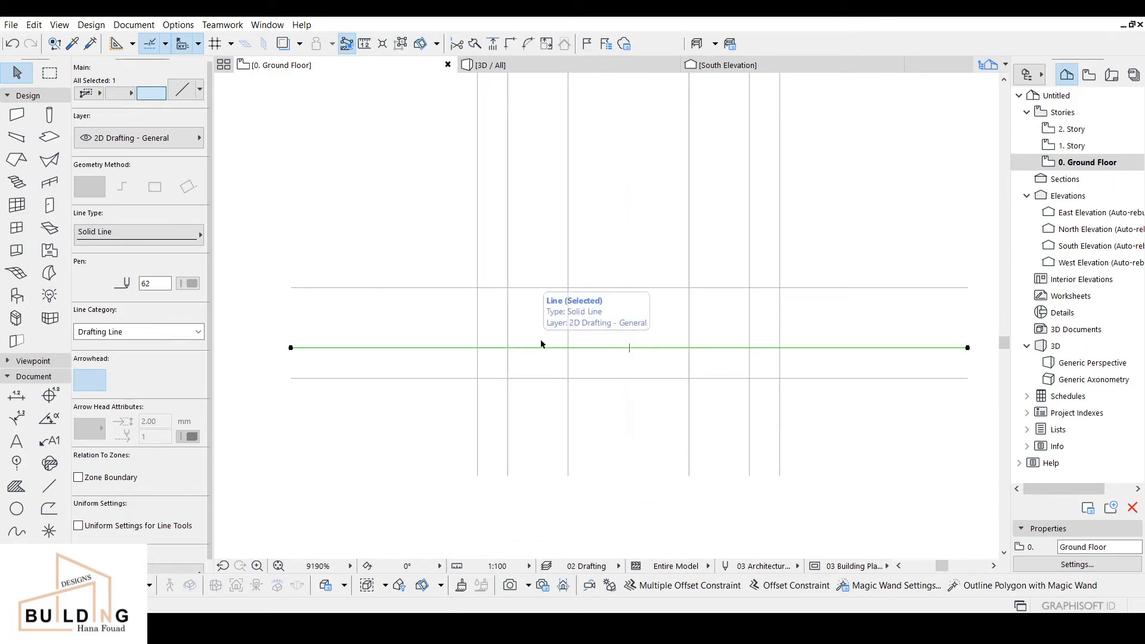
pyautogui.click(501, 410)
pyautogui.click(508, 410)
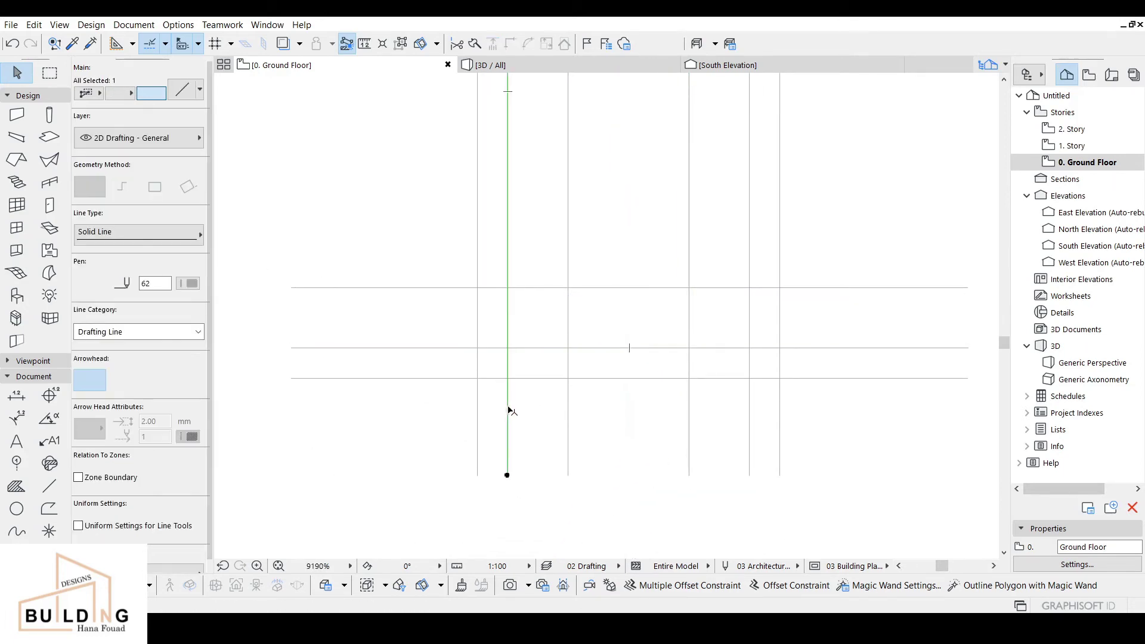
pyautogui.keyDown('shift'); pyautogui.click(568, 419); pyautogui.keyUp('shift')
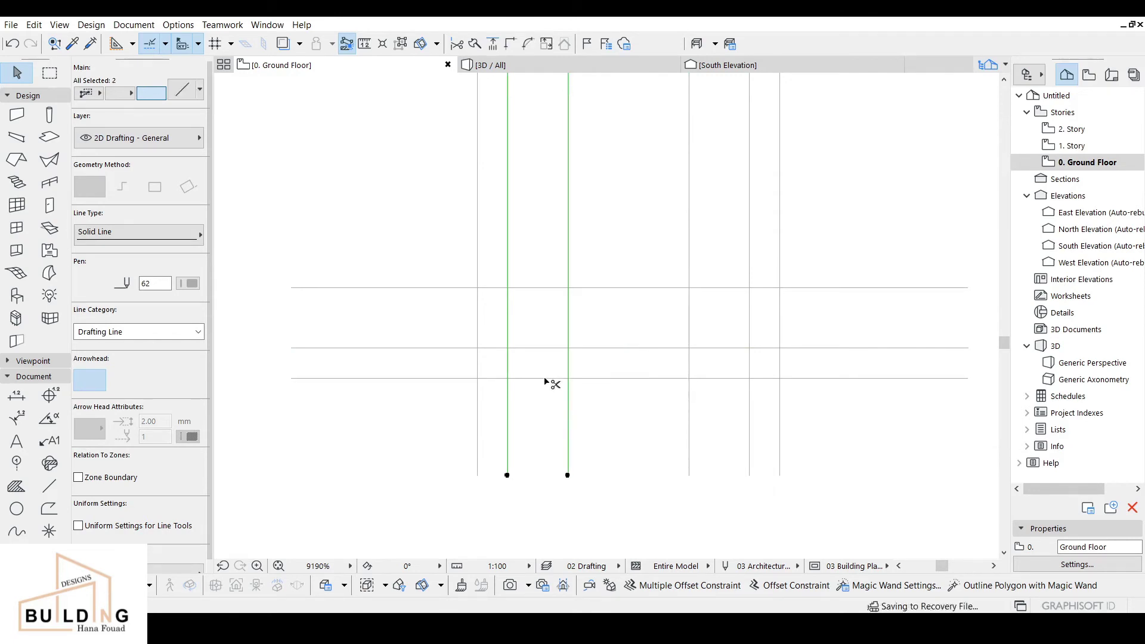
pyautogui.scroll(-2, 562, 367)
pyautogui.moveTo(629, 386); pyautogui.dragTo(595, 376, button='middle')
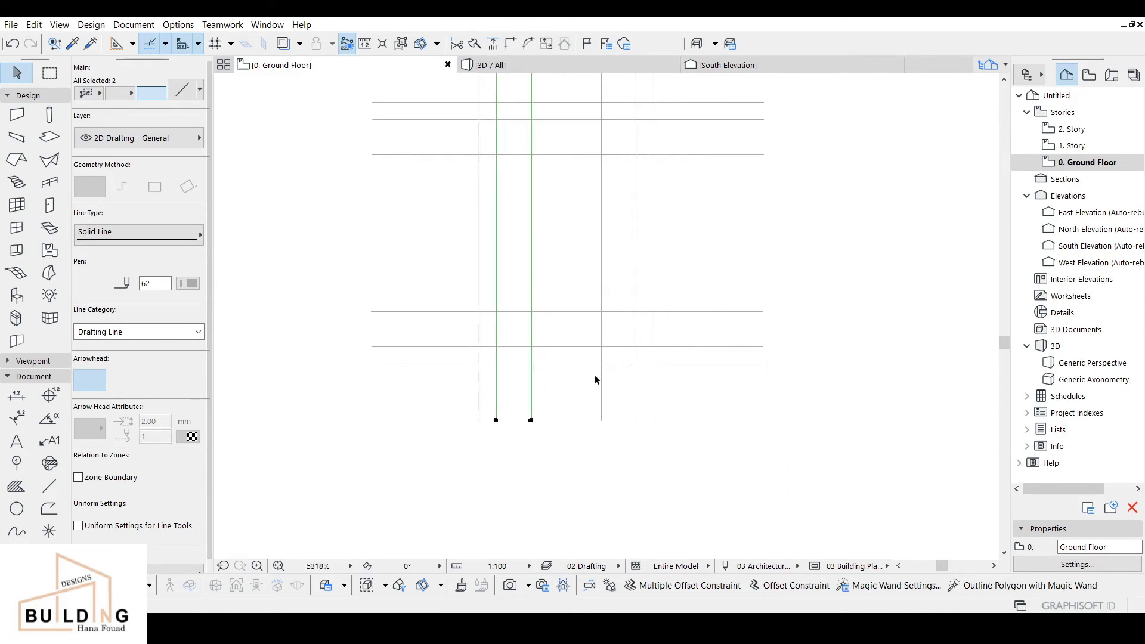
pyautogui.press('Escape')
# Step: Draw a diagonal line from the third vertical and third-lowest horizontal intersection to the second-rightmost vertical and third-highest horizontal intersection
pyautogui.scroll(2, 553, 328)
pyautogui.moveTo(553, 328); pyautogui.dragTo(525, 427, button='middle')
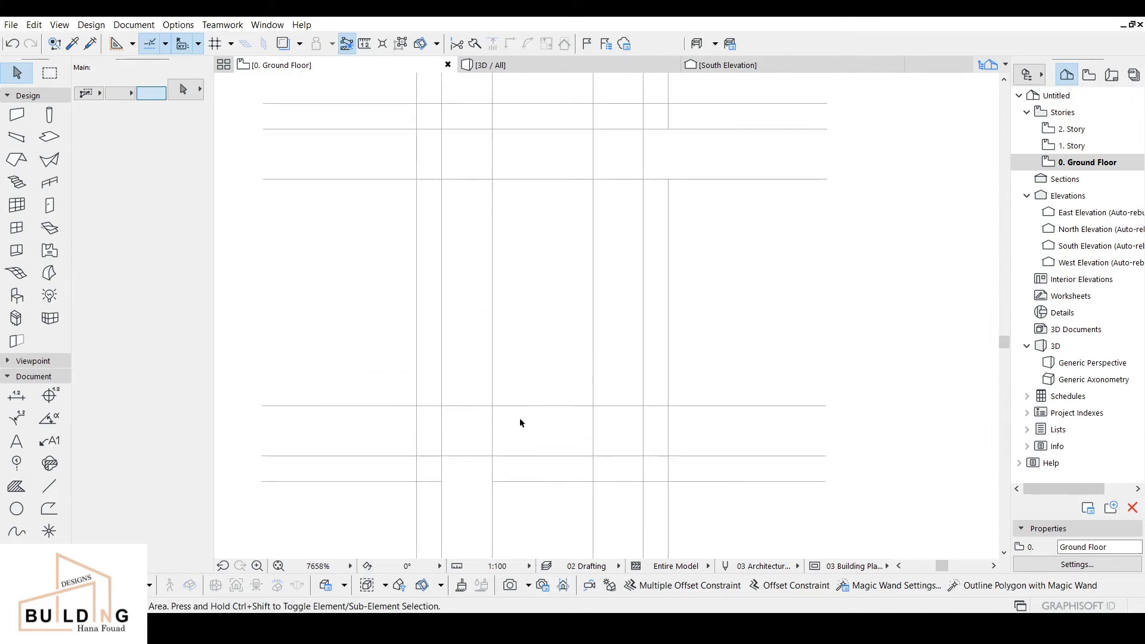
pyautogui.scroll(-1, 520, 423)
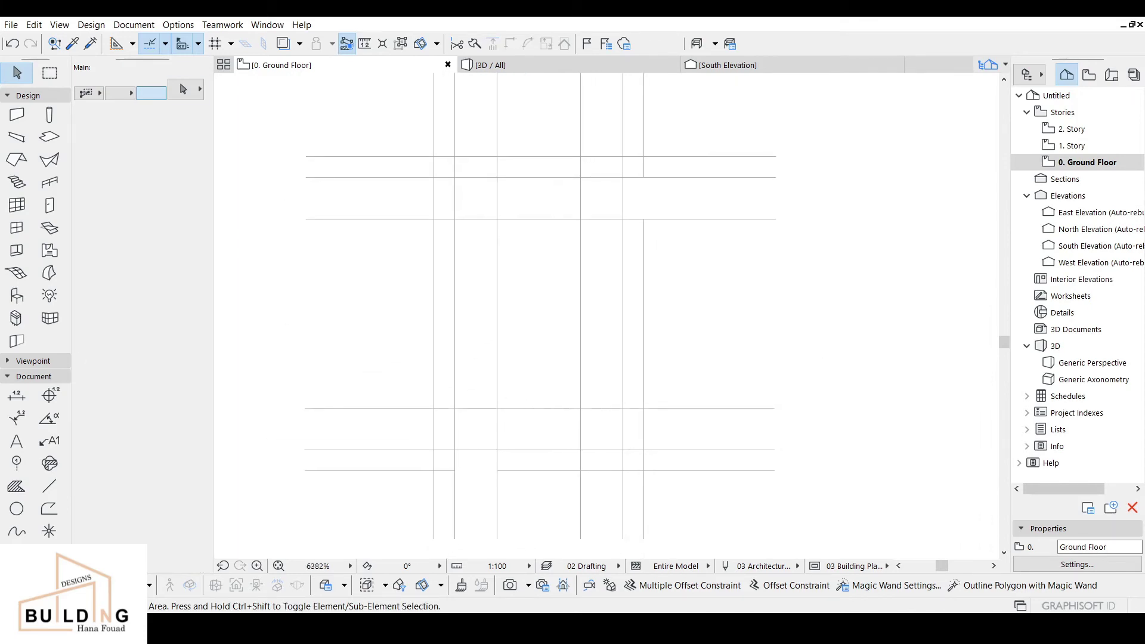
pyautogui.click(49, 486)
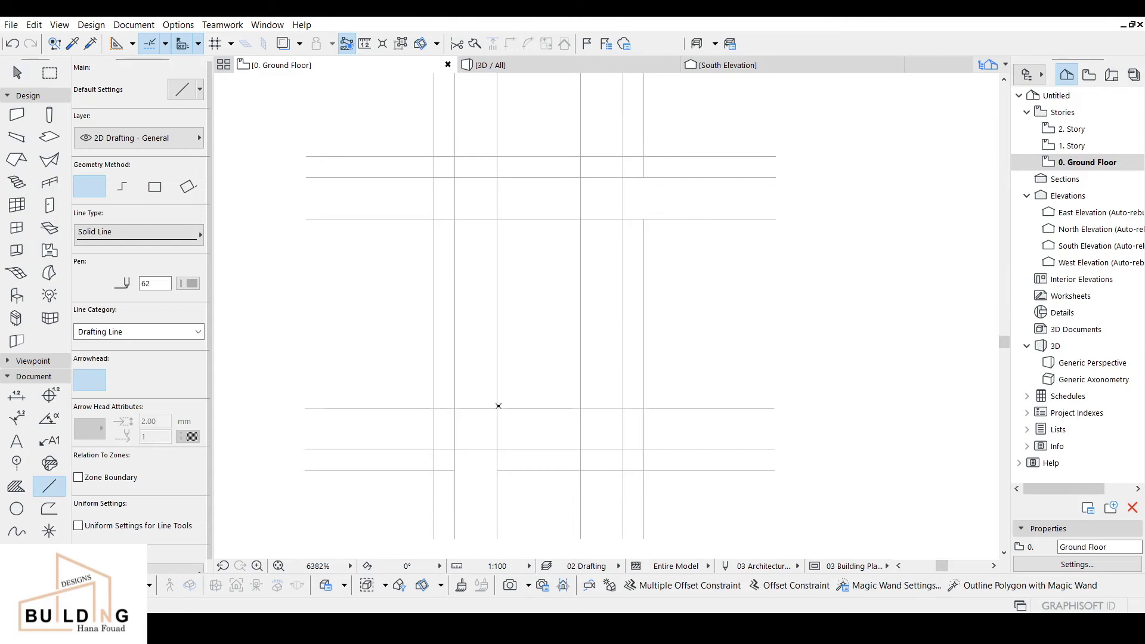
pyautogui.click(497, 408)
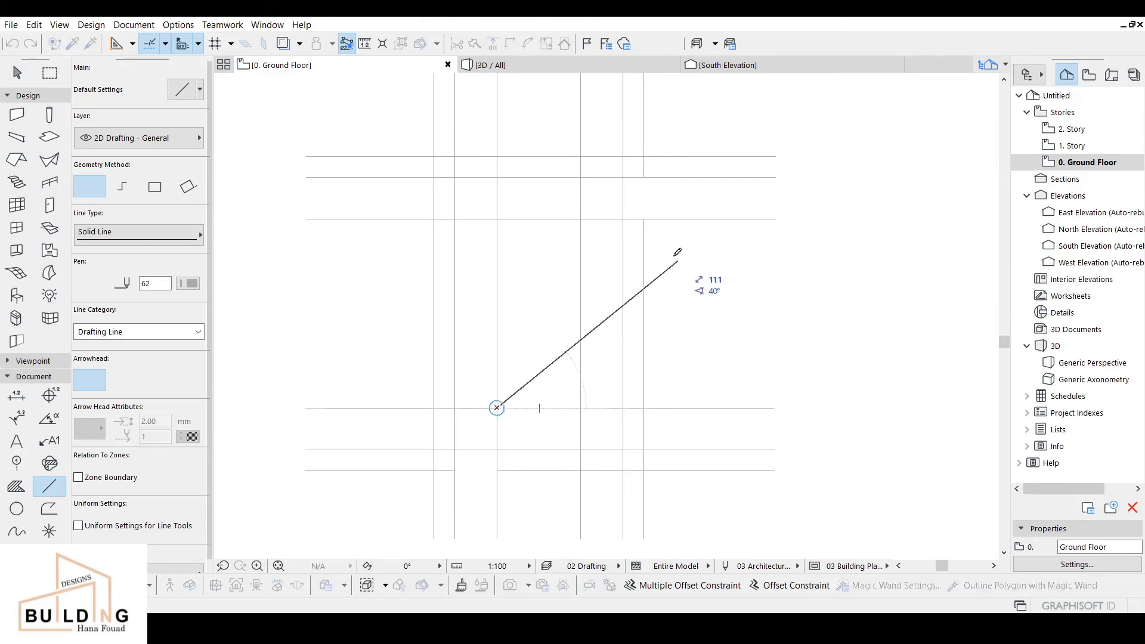
pyautogui.click(623, 219)
pyautogui.press('Escape')
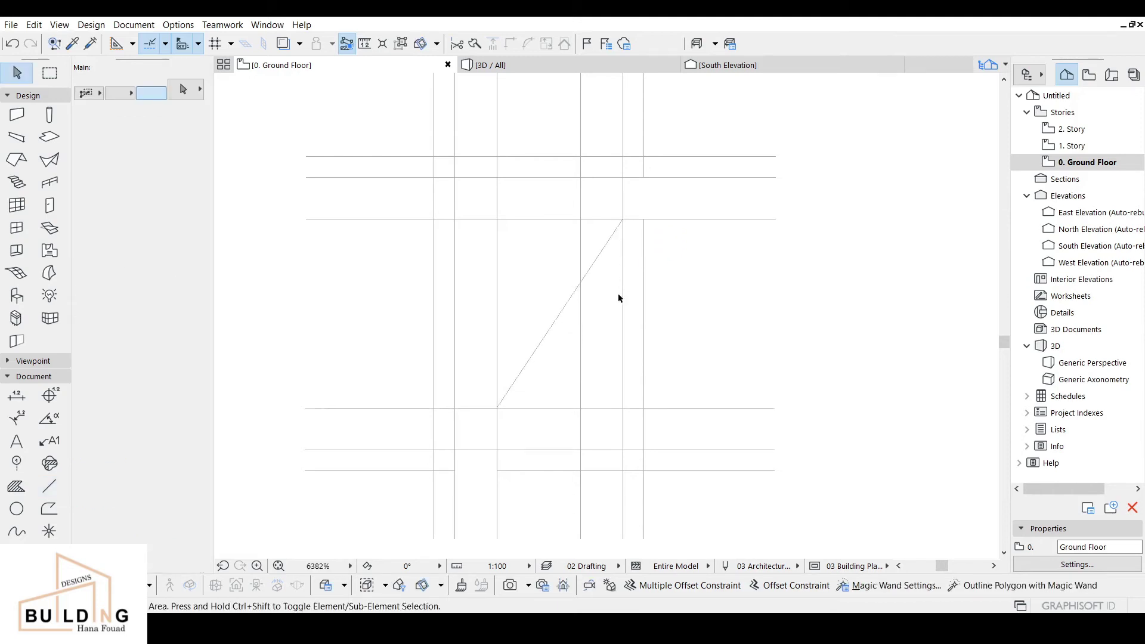
# Step: Delete the vertical construction lines lying on the profile's right and left edges, keeping the rectangle's outline
pyautogui.scroll(-2, 618, 292)
pyautogui.moveTo(617, 302); pyautogui.dragTo(597, 293, button='middle')
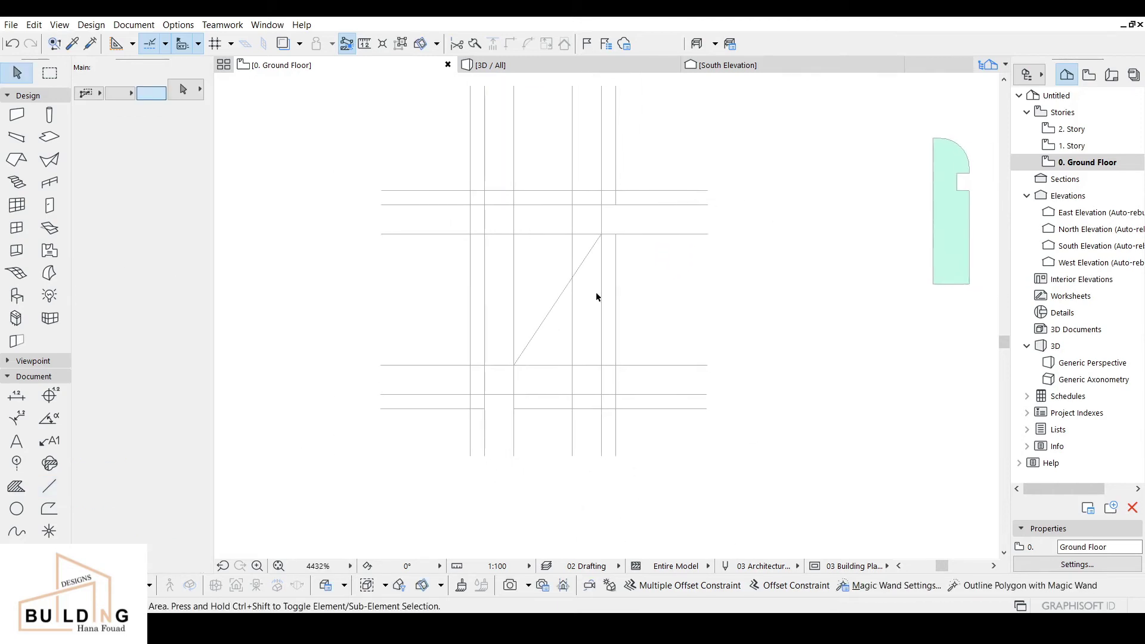
pyautogui.click(617, 153)
pyautogui.keyDown('ctrl'); pyautogui.click(618, 154); pyautogui.keyUp('ctrl')
pyautogui.click(615, 447)
pyautogui.keyDown('ctrl'); pyautogui.click(616, 447); pyautogui.keyUp('ctrl')
pyautogui.click(470, 453)
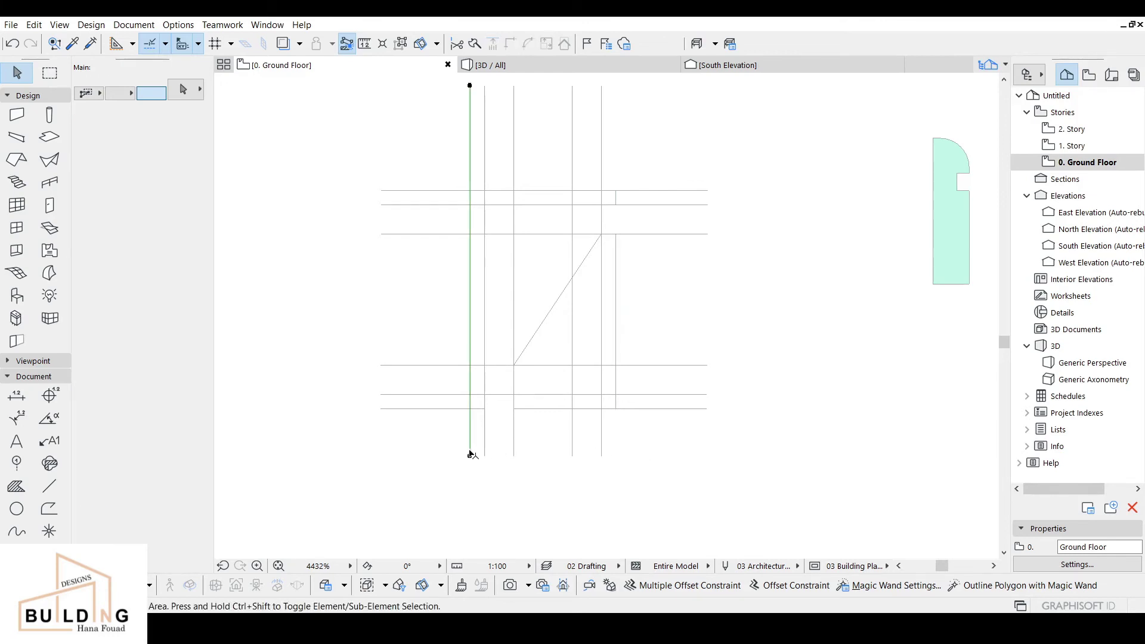
pyautogui.press('Delete')
# Step: Try deleting the vertical construction line just inside the profile's left edge, and undo the deletion
pyautogui.click(485, 159)
pyautogui.press('Delete')
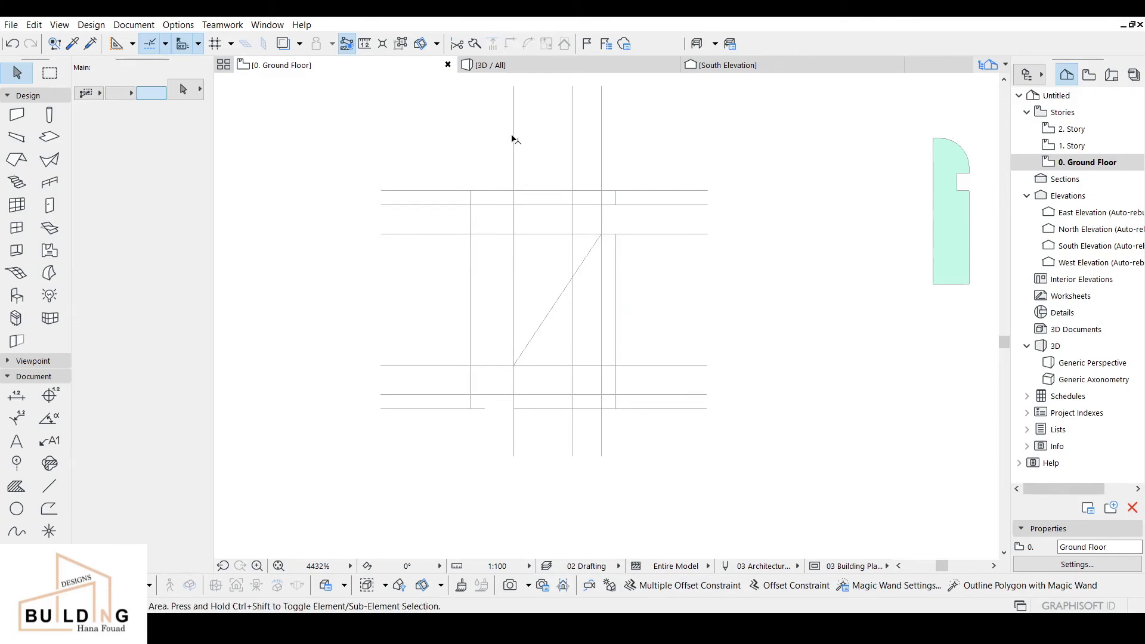
pyautogui.click(513, 141)
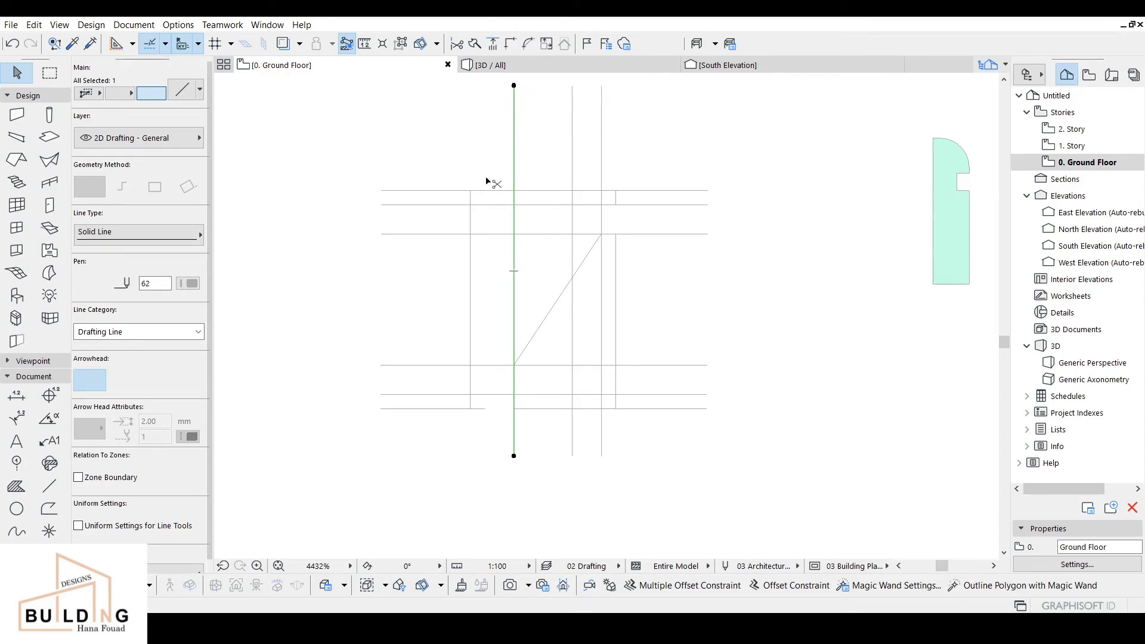
pyautogui.hotkey('ctrl', 'z')
pyautogui.press('Escape')
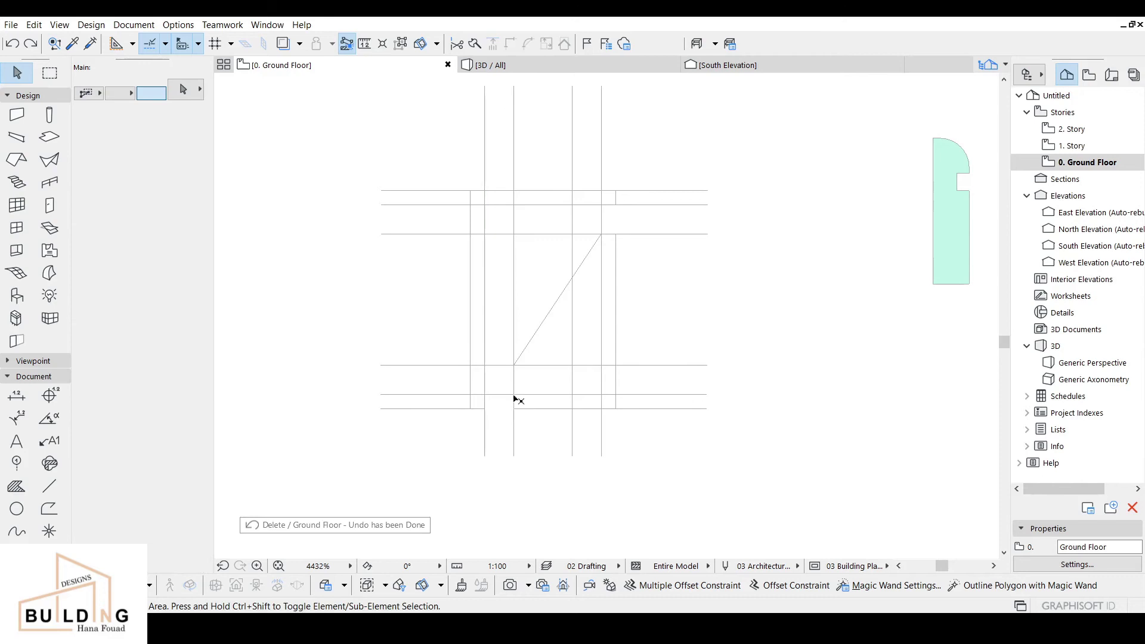
# Step: Trim the vertical line just inside the left edge to the segment between the bottom edge and the second-lowest horizontal line
pyautogui.scroll(3, 489, 393)
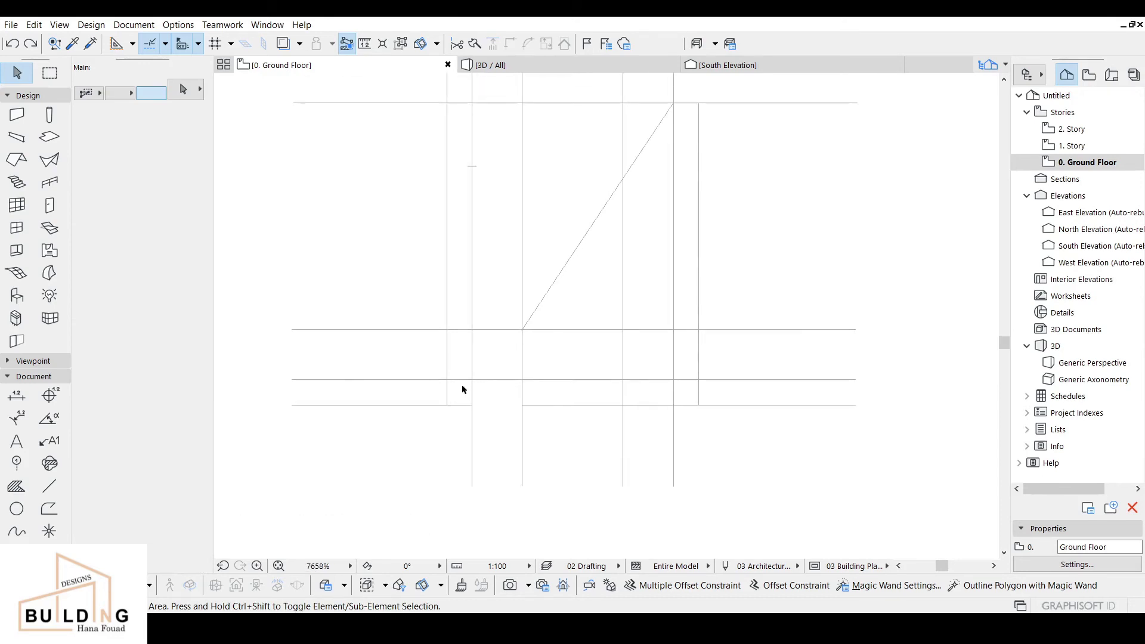
pyautogui.click(470, 407)
pyautogui.scroll(3, 469, 407)
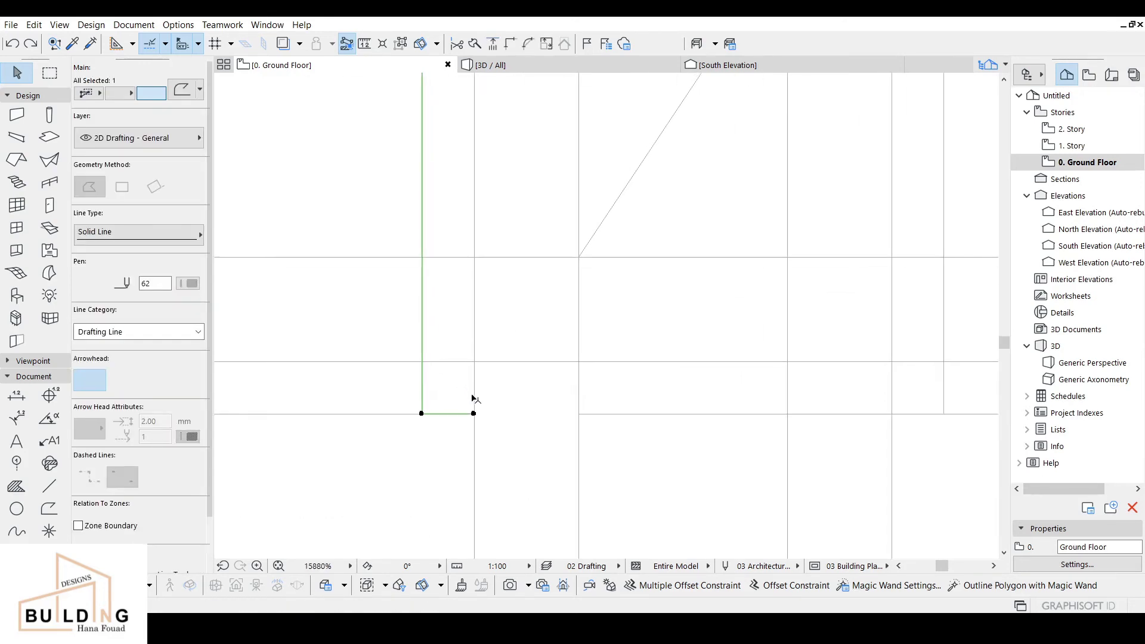
pyautogui.keyDown('ctrl'); pyautogui.click(476, 448); pyautogui.keyUp('ctrl')
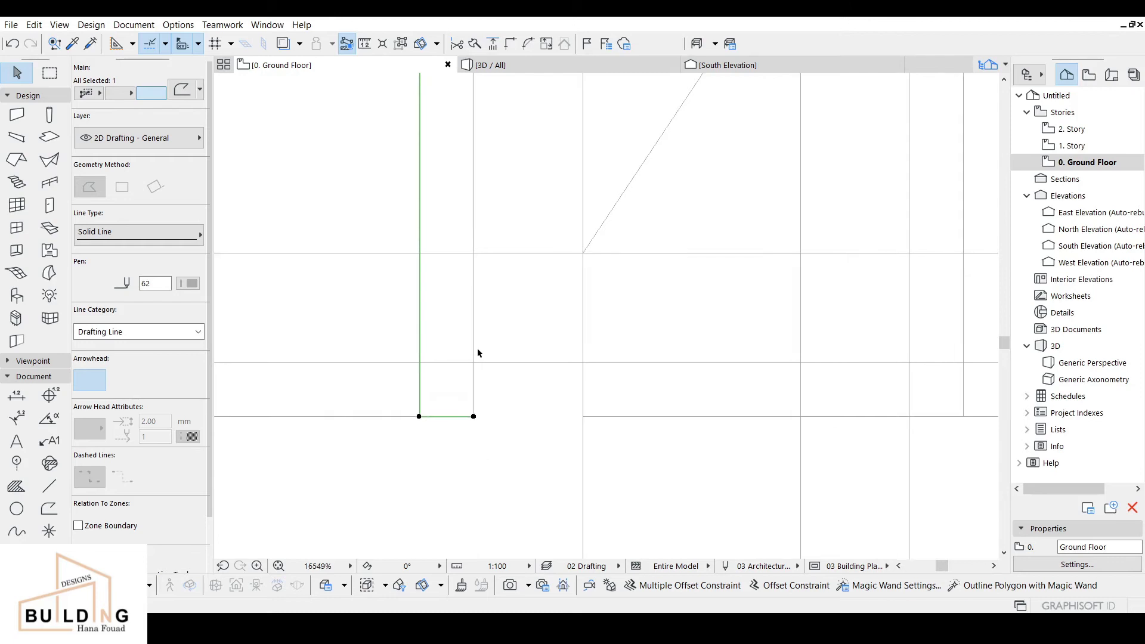
pyautogui.scroll(2, 478, 349)
pyautogui.click(486, 368)
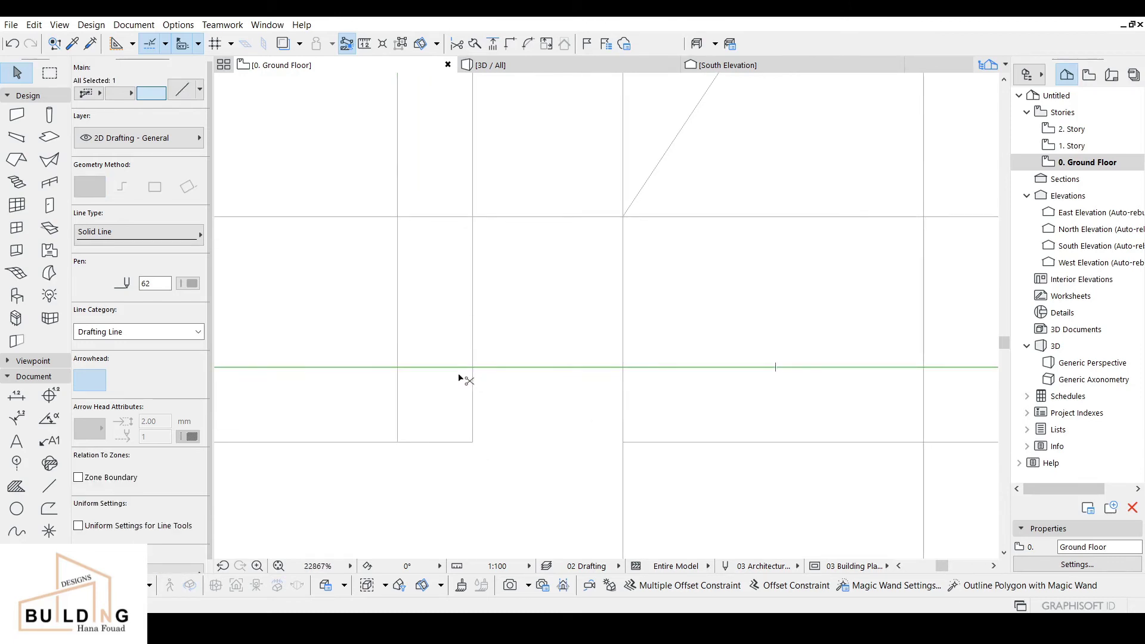
pyautogui.keyDown('ctrl'); pyautogui.click(471, 325); pyautogui.keyUp('ctrl')
pyautogui.press('Escape')
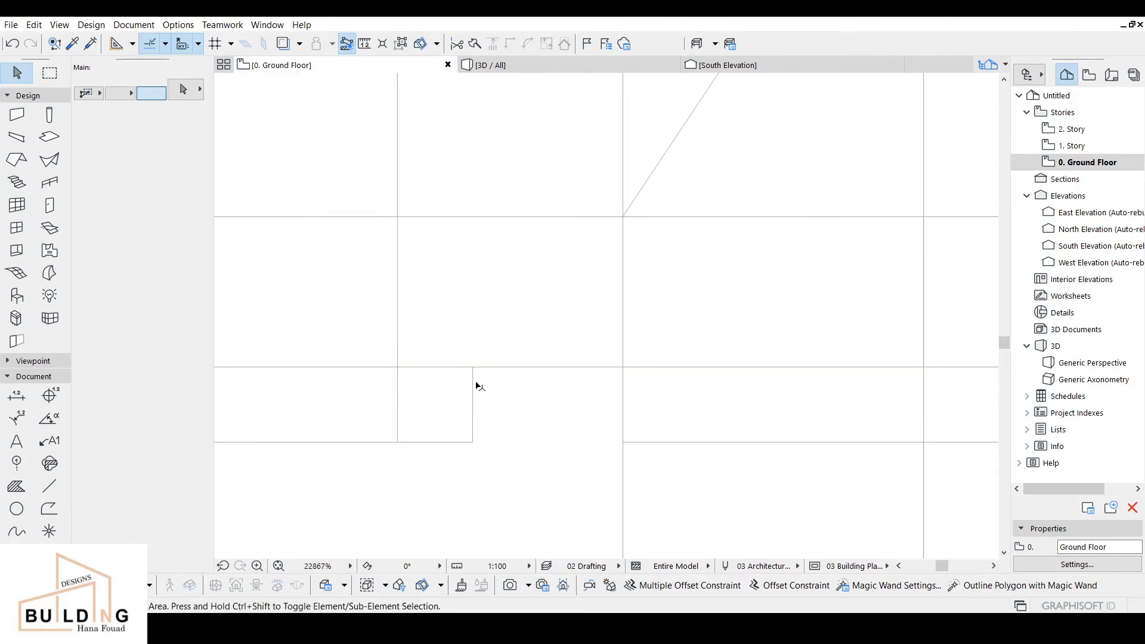
# Step: Trim off the second-lowest horizontal line's portion left of the short vertical segment at the bottom notch
pyautogui.click(473, 374)
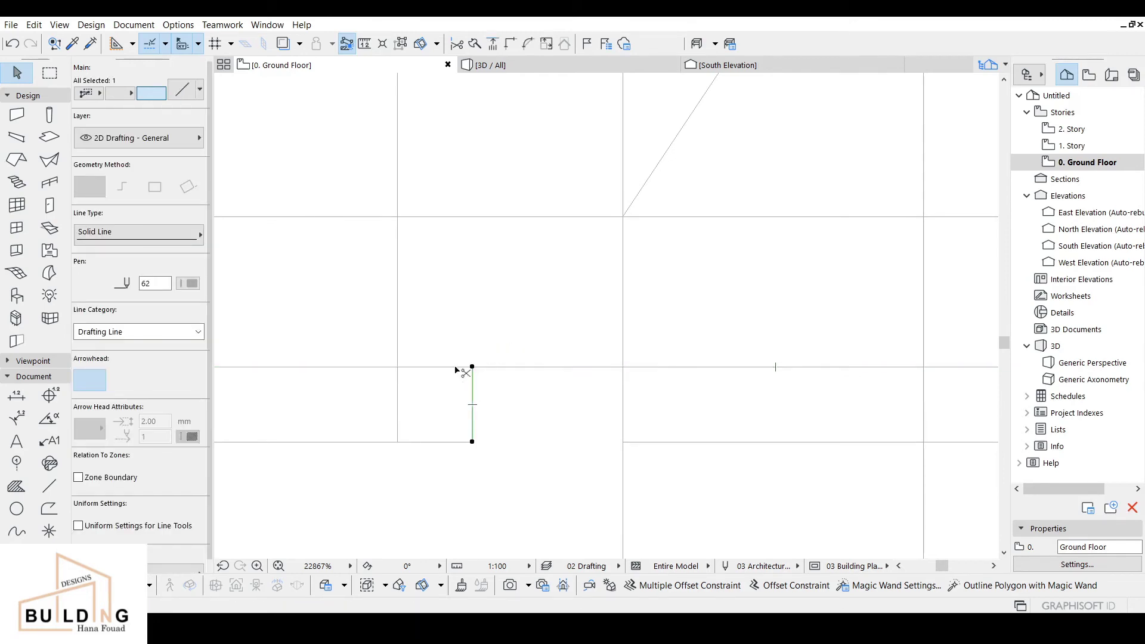
pyautogui.keyDown('ctrl'); pyautogui.click(455, 368); pyautogui.keyUp('ctrl')
pyautogui.press('Escape')
# Step: Trim the vertical line at the diagonal's lower end, both above that end and below the notch's horizontal line
pyautogui.scroll(-3, 473, 412)
pyautogui.scroll(-1, 550, 424)
pyautogui.moveTo(549, 424); pyautogui.dragTo(467, 369, button='middle')
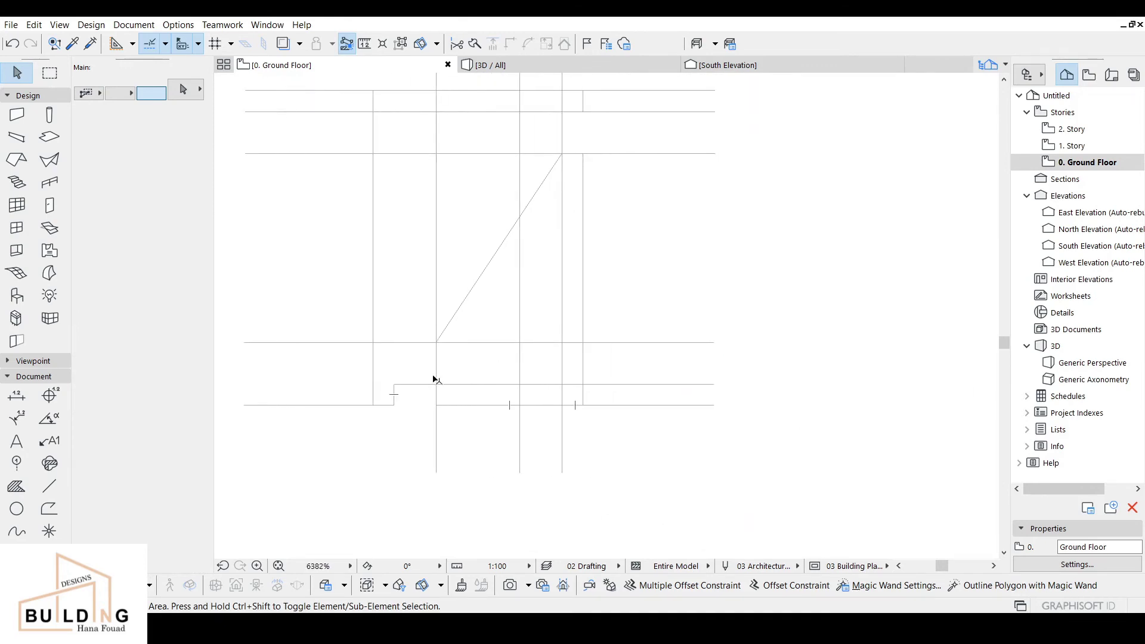
pyautogui.scroll(2, 435, 380)
pyautogui.click(439, 355)
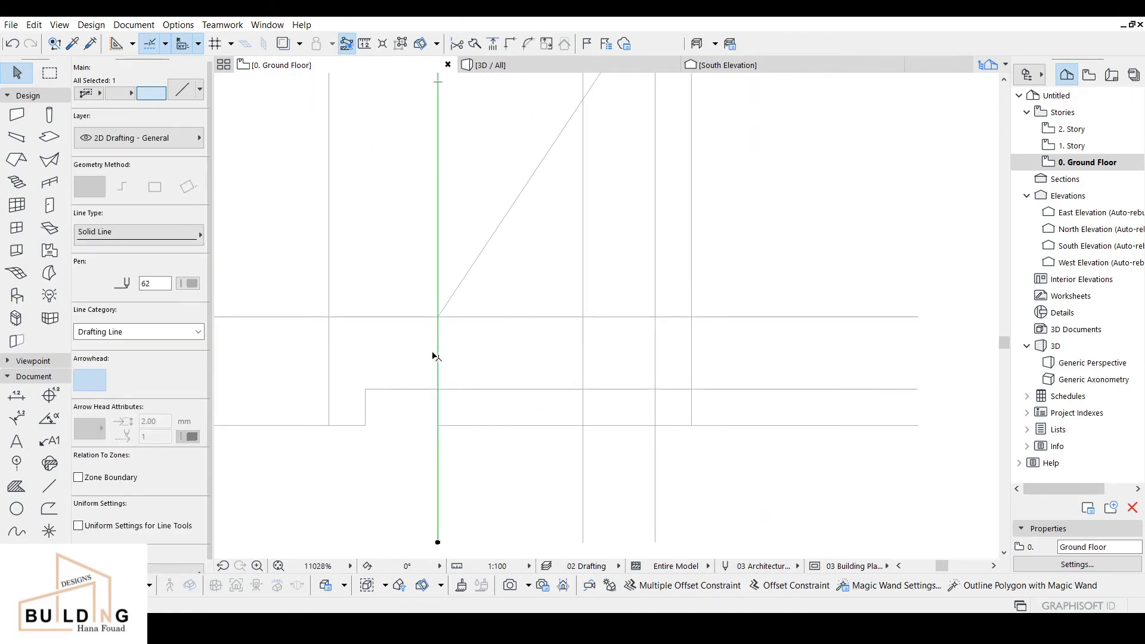
pyautogui.keyDown('ctrl'); pyautogui.click(438, 272); pyautogui.keyUp('ctrl')
pyautogui.click(449, 390)
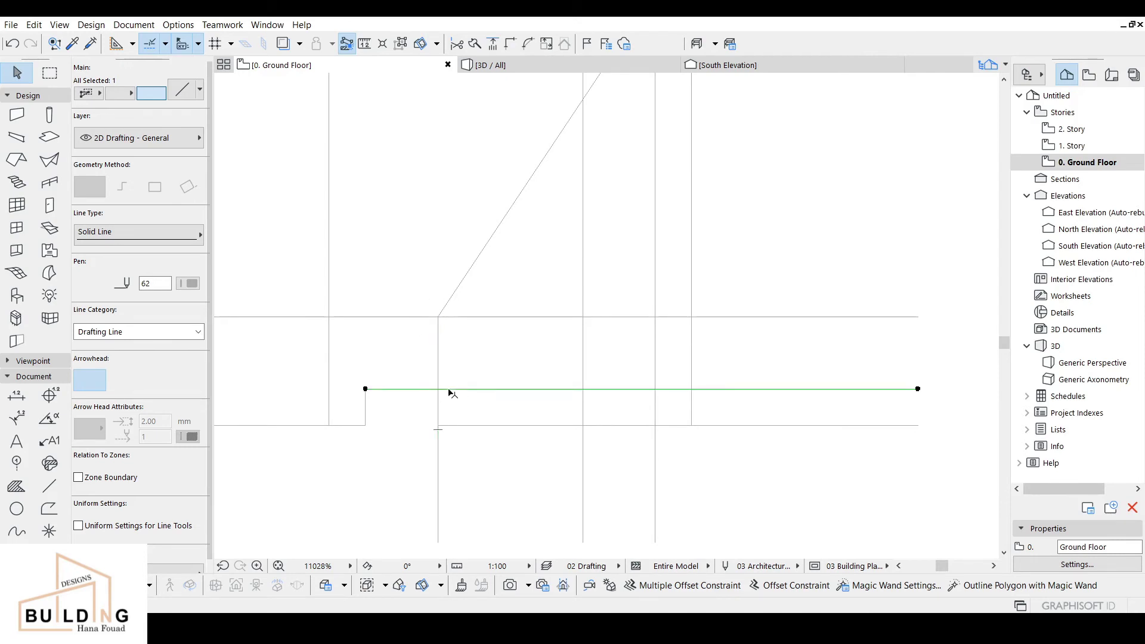
pyautogui.keyDown('ctrl'); pyautogui.click(438, 405); pyautogui.keyUp('ctrl')
pyautogui.scroll(-3, 460, 390)
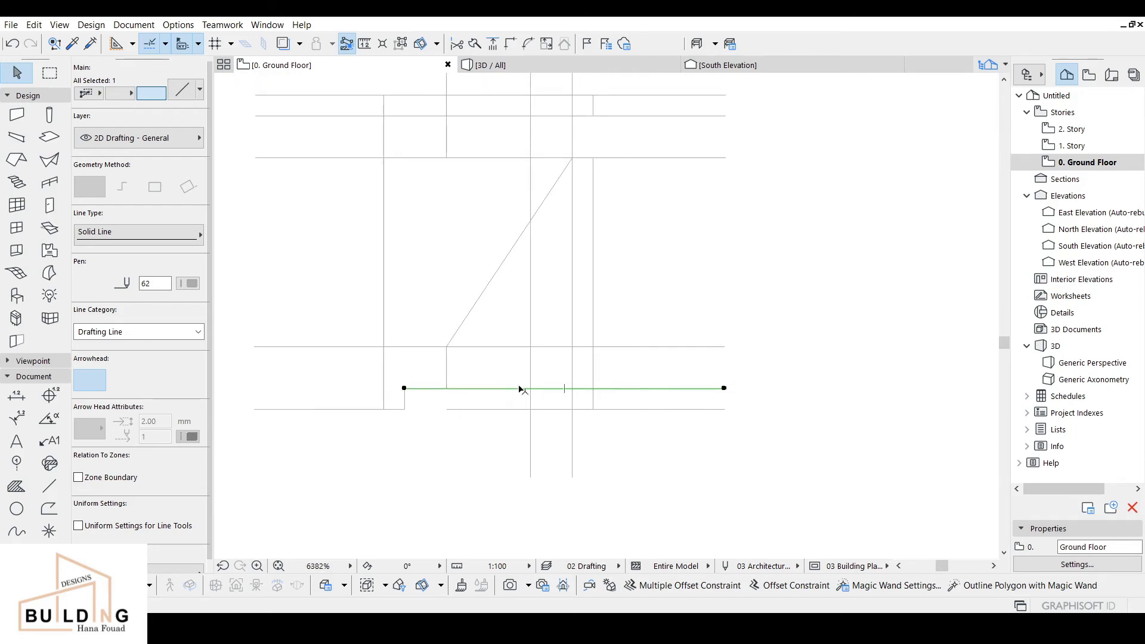
# Step: Trim off the notch's horizontal line to the right of the vertical segment below the diagonal
pyautogui.scroll(-1, 538, 381)
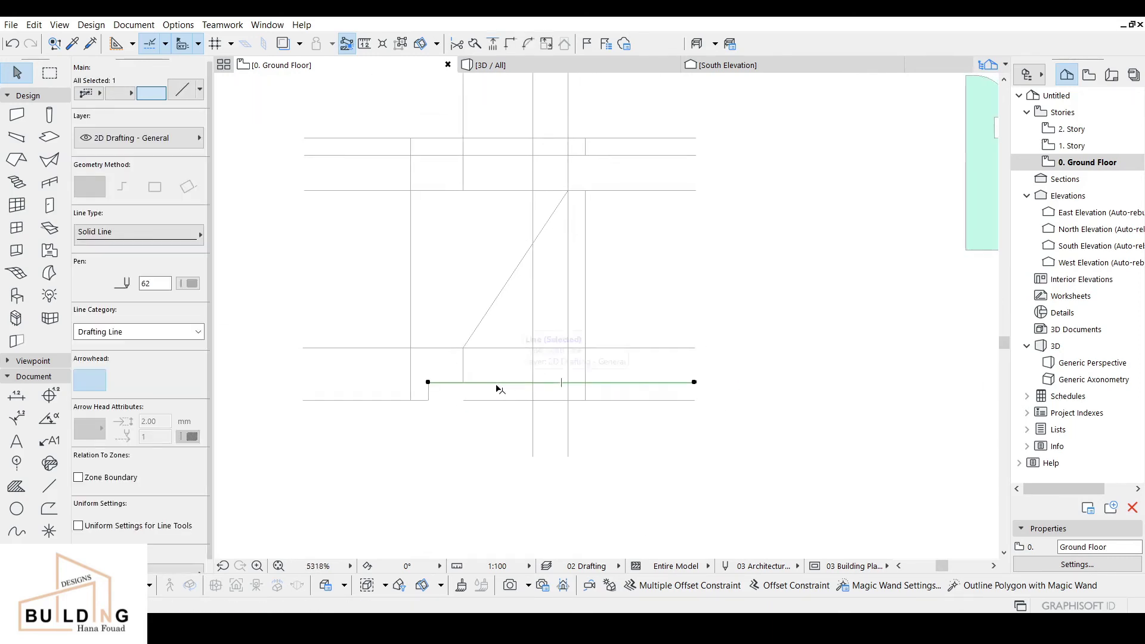
pyautogui.scroll(3, 458, 365)
pyautogui.click(462, 362)
pyautogui.keyDown('ctrl'); pyautogui.click(474, 387); pyautogui.keyUp('ctrl')
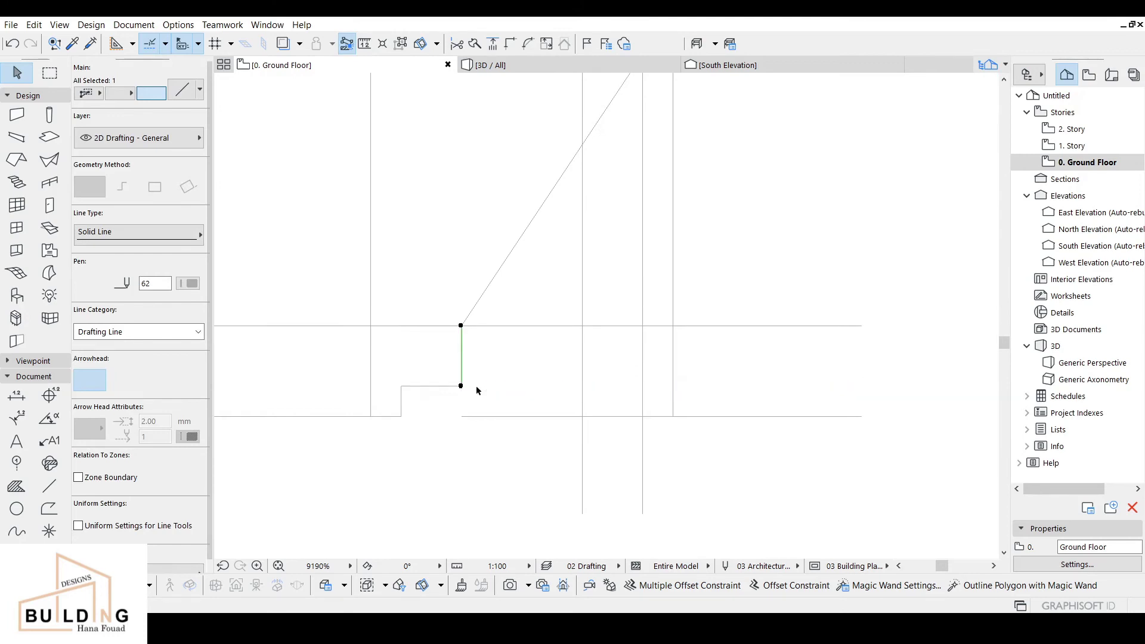
pyautogui.scroll(-2, 476, 387)
pyautogui.press('Escape')
# Step: Delete the topmost horizontal construction line lying on the profile's top edge, keeping the rectangle's outline
pyautogui.scroll(-2, 496, 375)
pyautogui.scroll(-1, 504, 362)
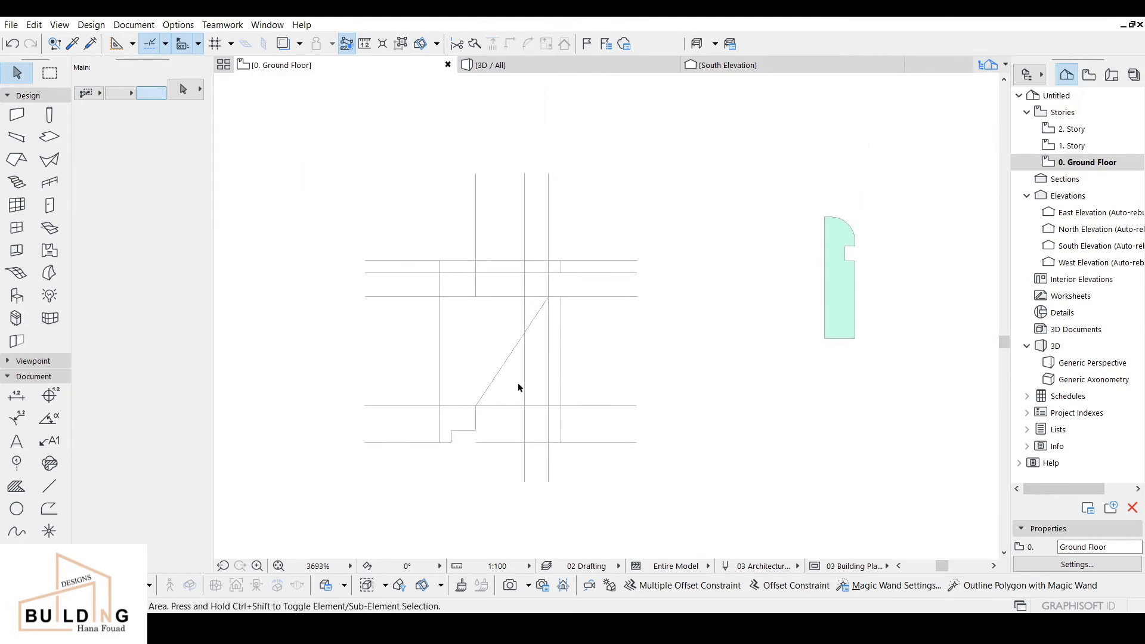
pyautogui.scroll(3, 578, 259)
pyautogui.click(599, 262)
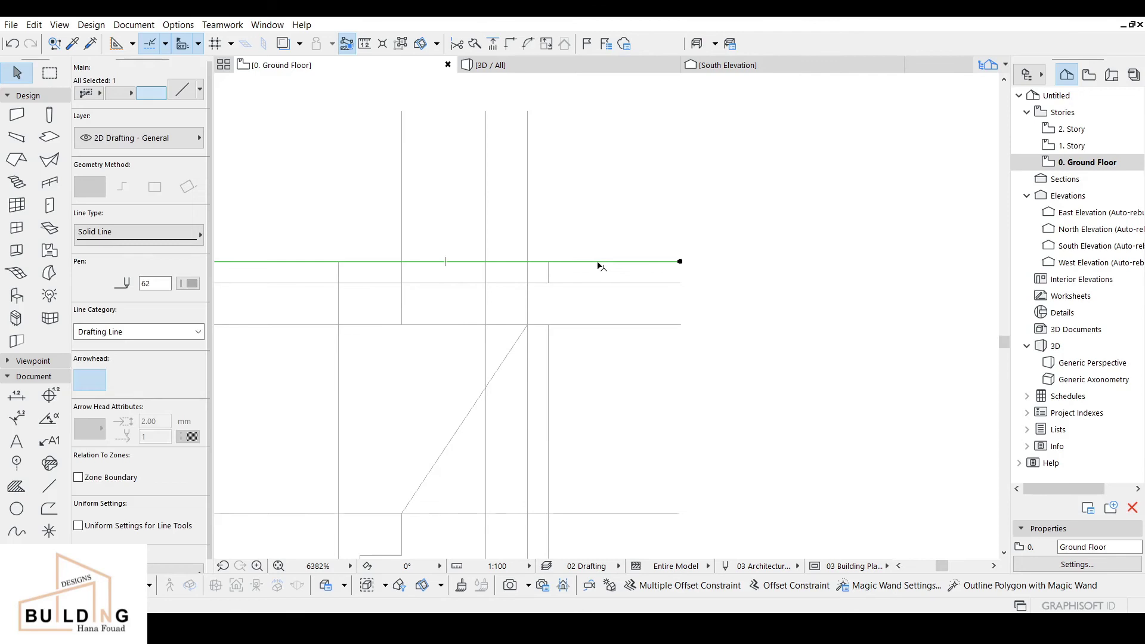
pyautogui.press('Escape')
pyautogui.scroll(-2, 592, 281)
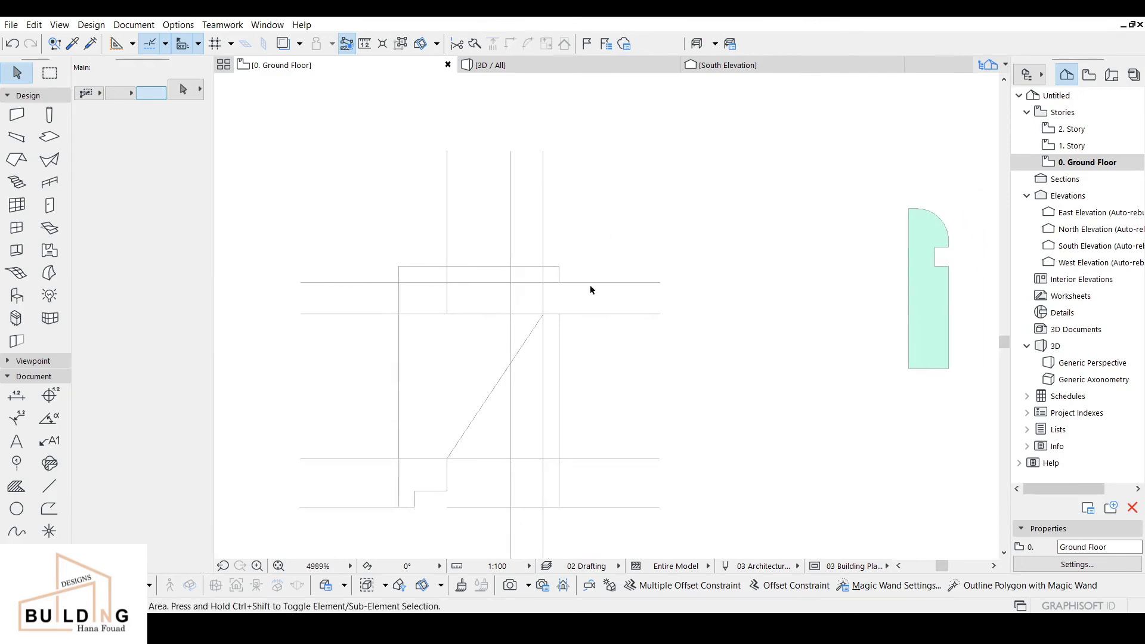
pyautogui.scroll(2, 618, 270)
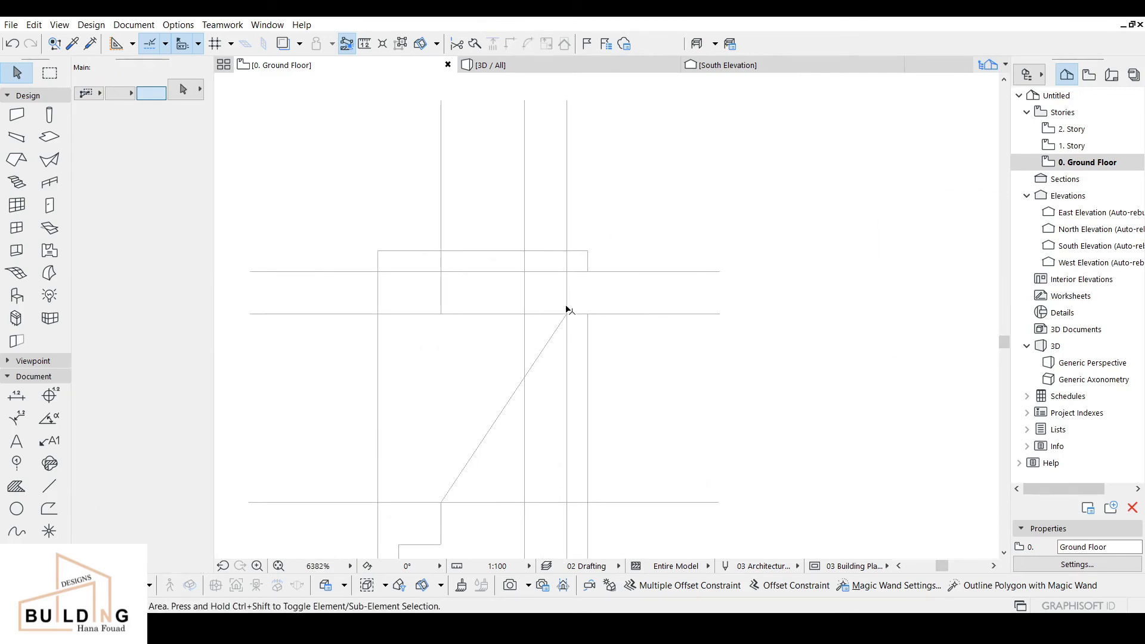
pyautogui.scroll(2, 571, 287)
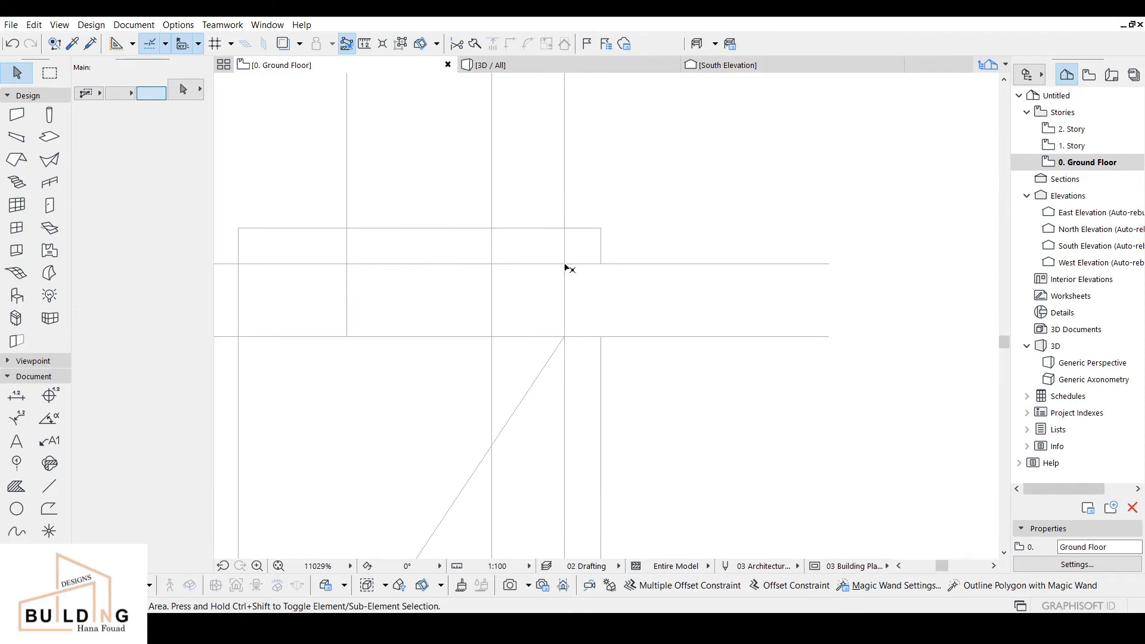
# Step: Trim off the vertical line above the top lip's lower horizontal line, and that horizontal line's portion to the right of the lip
pyautogui.click(577, 264)
pyautogui.keyDown('ctrl'); pyautogui.click(565, 207); pyautogui.keyUp('ctrl')
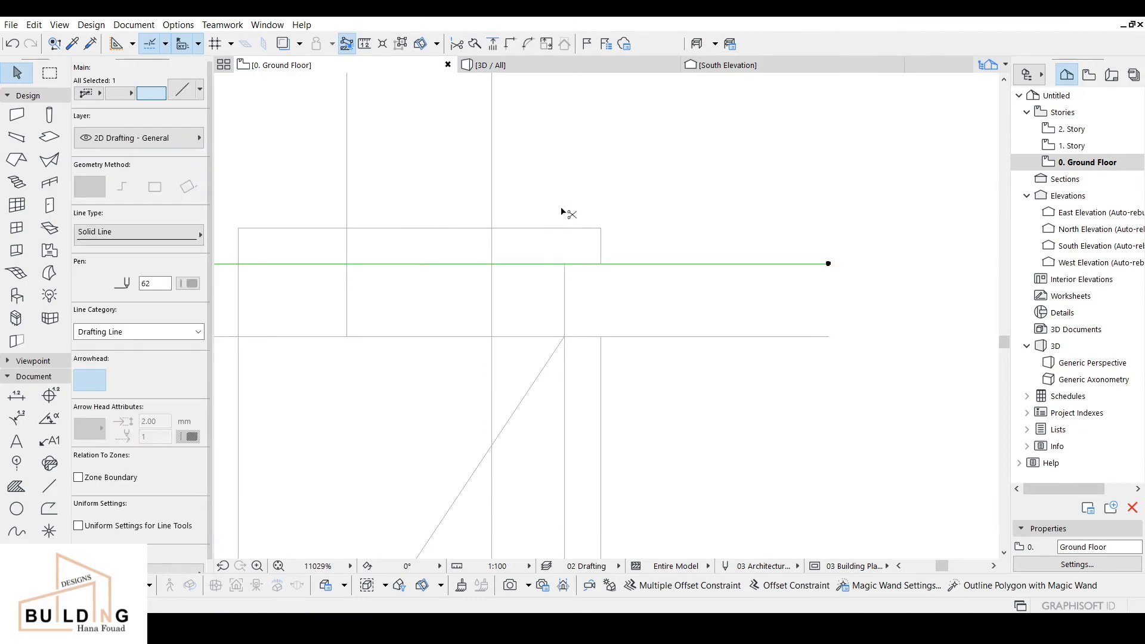
pyautogui.click(600, 252)
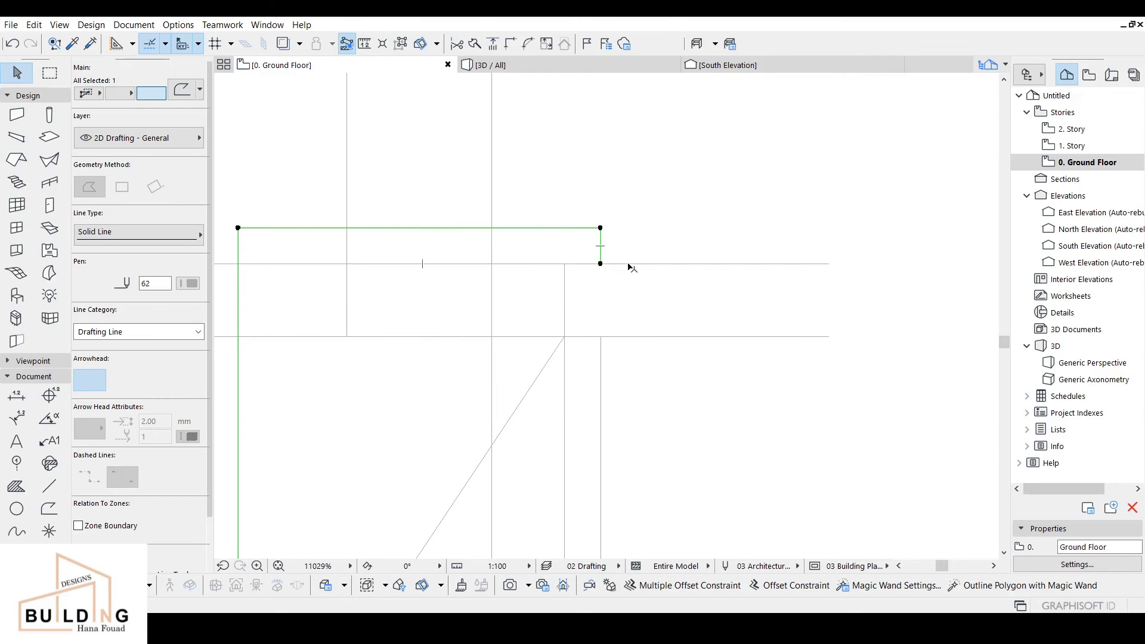
pyautogui.keyDown('ctrl'); pyautogui.click(628, 264); pyautogui.keyUp('ctrl')
pyautogui.scroll(-1, 618, 312)
pyautogui.moveTo(620, 325); pyautogui.dragTo(621, 301, button='middle')
pyautogui.press('Escape')
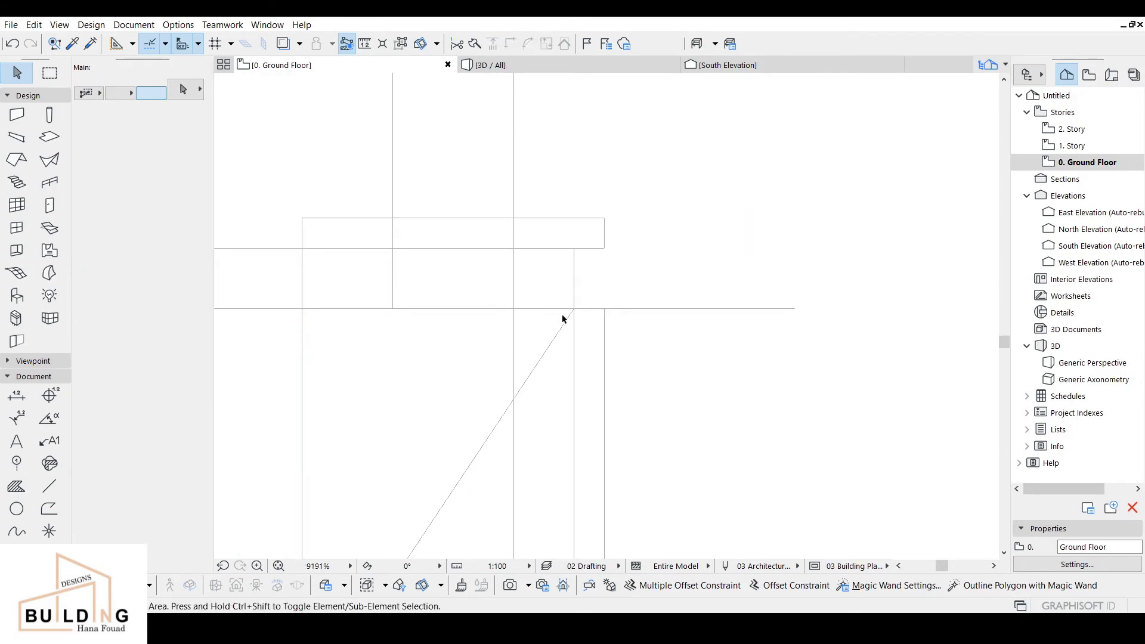
# Step: Trim the horizontal line beyond the diagonal's upper end and delete the outermost right vertical line below the lip
pyautogui.scroll(2, 563, 319)
pyautogui.click(579, 317)
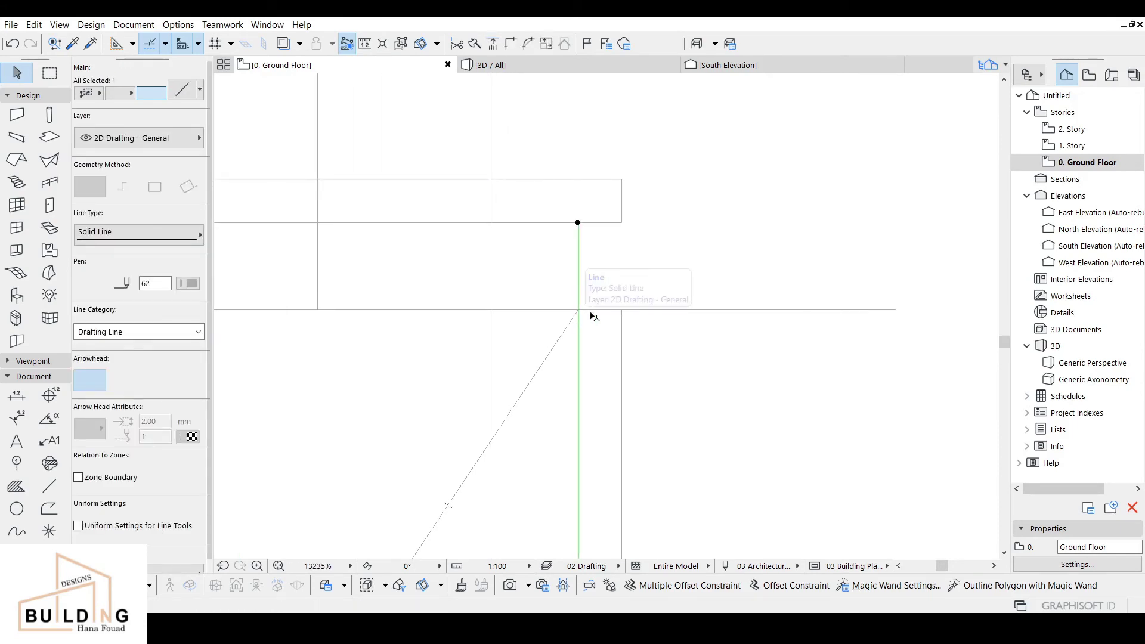
pyautogui.scroll(-2, 603, 334)
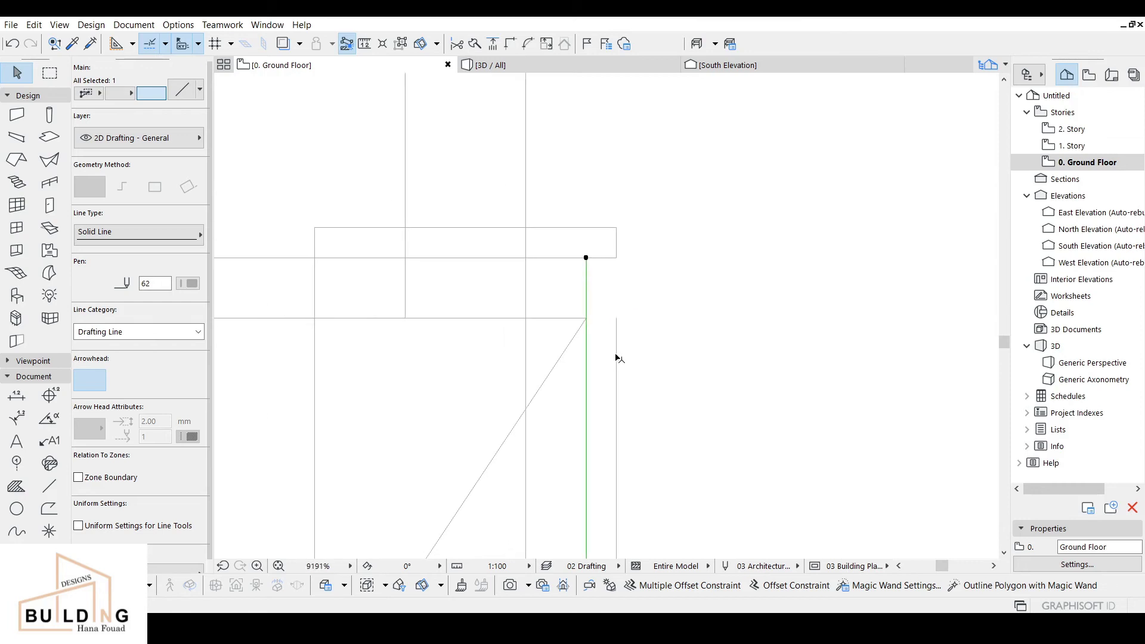
pyautogui.click(617, 357)
pyautogui.press('Delete')
# Step: Delete the two vertical construction lines crossing the profile's top edge between its left side and the lip
pyautogui.click(525, 176)
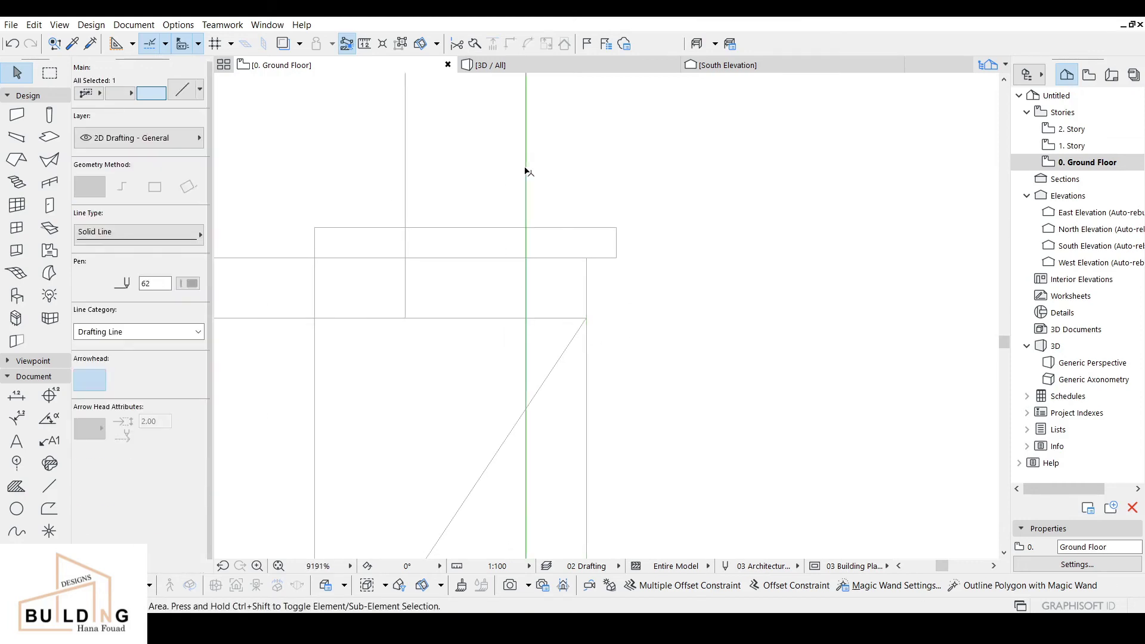
pyautogui.press('Delete')
pyautogui.click(405, 179)
pyautogui.press('Delete')
pyautogui.scroll(-2, 447, 256)
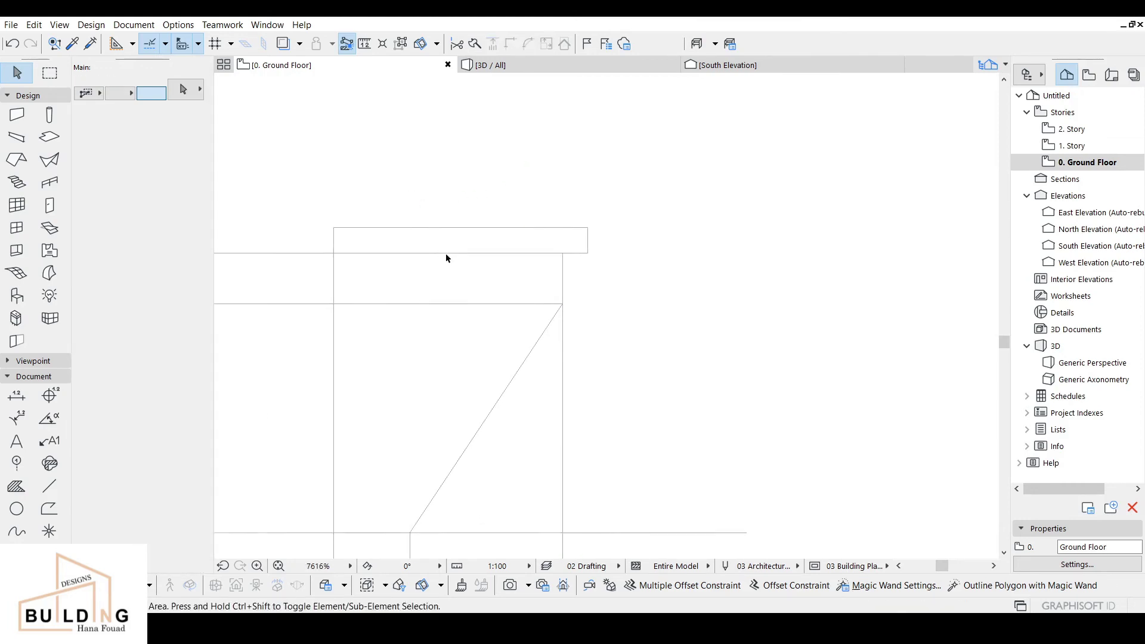
pyautogui.click(352, 181)
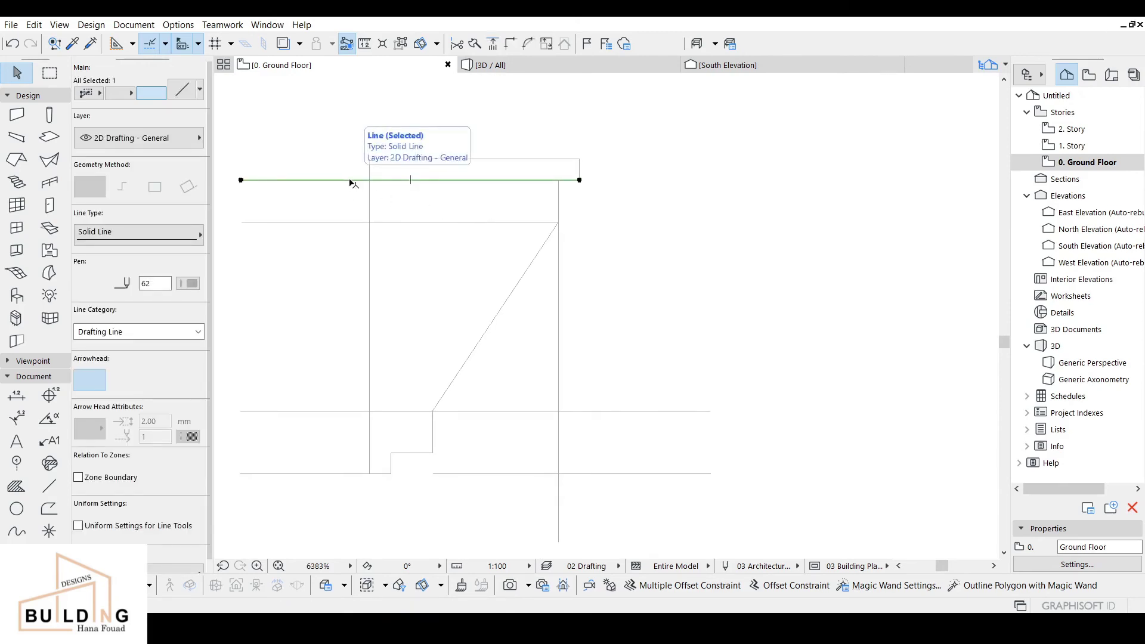
pyautogui.press('Delete')
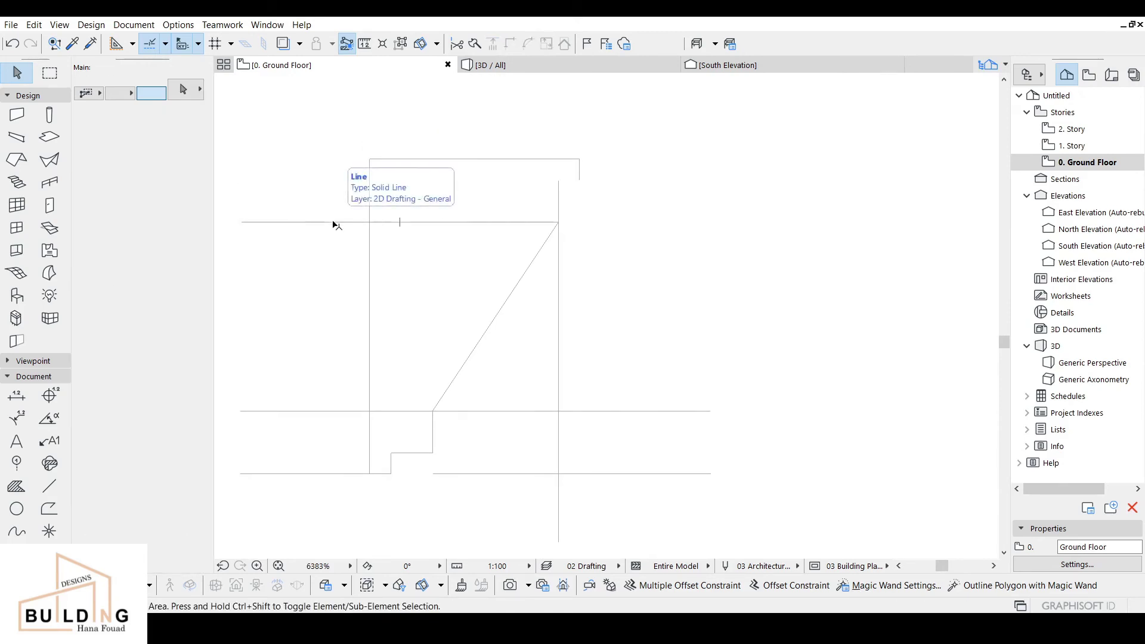
pyautogui.hotkey('ctrl', 'z')
# Step: Trim off the lip's lower horizontal line to the left of the short vertical segment above the diagonal
pyautogui.scroll(1, 559, 195)
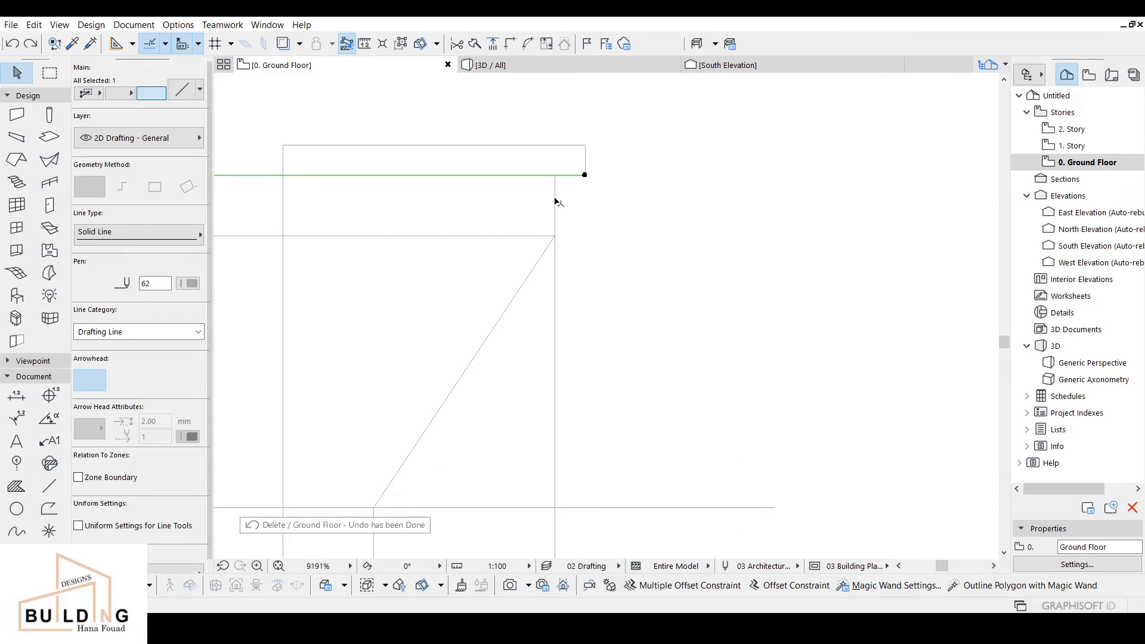
pyautogui.click(558, 190)
pyautogui.scroll(1, 561, 190)
pyautogui.keyDown('ctrl'); pyautogui.click(532, 176); pyautogui.keyUp('ctrl')
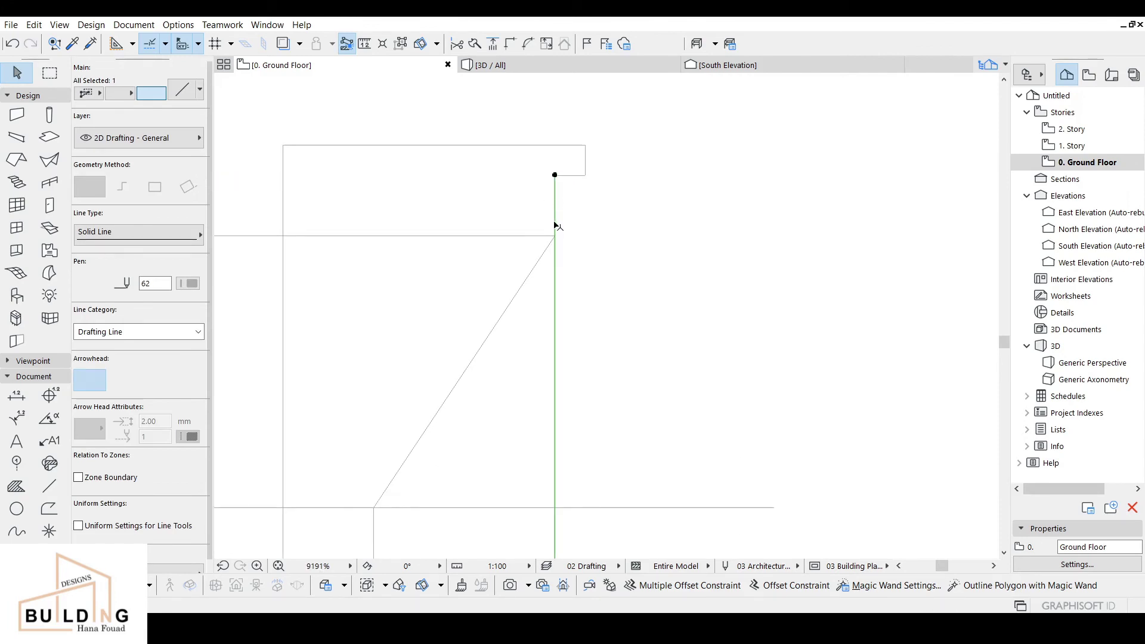
pyautogui.scroll(-2, 555, 251)
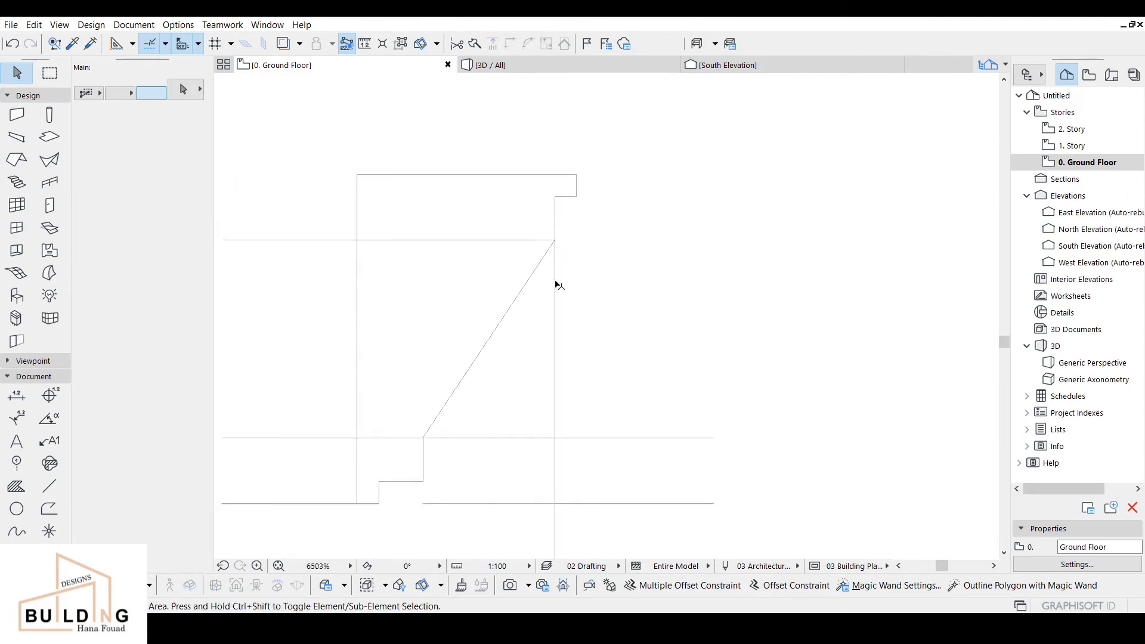
# Step: Trim off the vertical line below the diagonal's upper end
pyautogui.keyDown('shift'); pyautogui.click(552, 224); pyautogui.keyUp('shift')
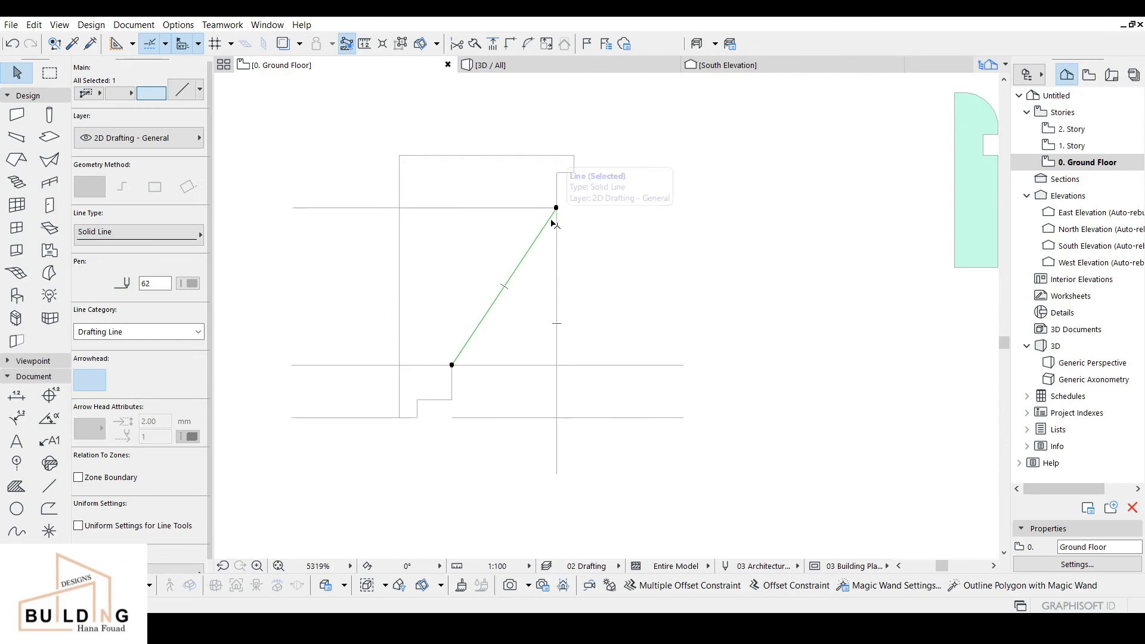
pyautogui.keyDown('ctrl'); pyautogui.click(559, 255); pyautogui.keyUp('ctrl')
pyautogui.press('Escape')
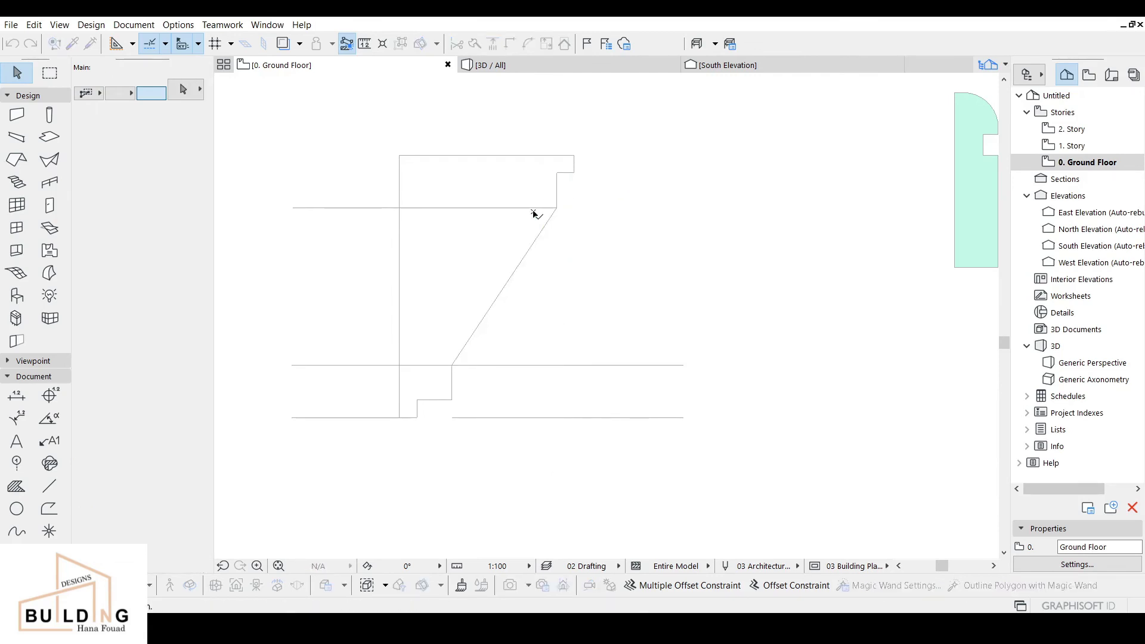
# Step: Delete the horizontal lines at the diagonal's upper and lower ends and the stray bottom line to the right of the notch
pyautogui.click(535, 208)
pyautogui.press('Delete')
pyautogui.scroll(-1, 555, 270)
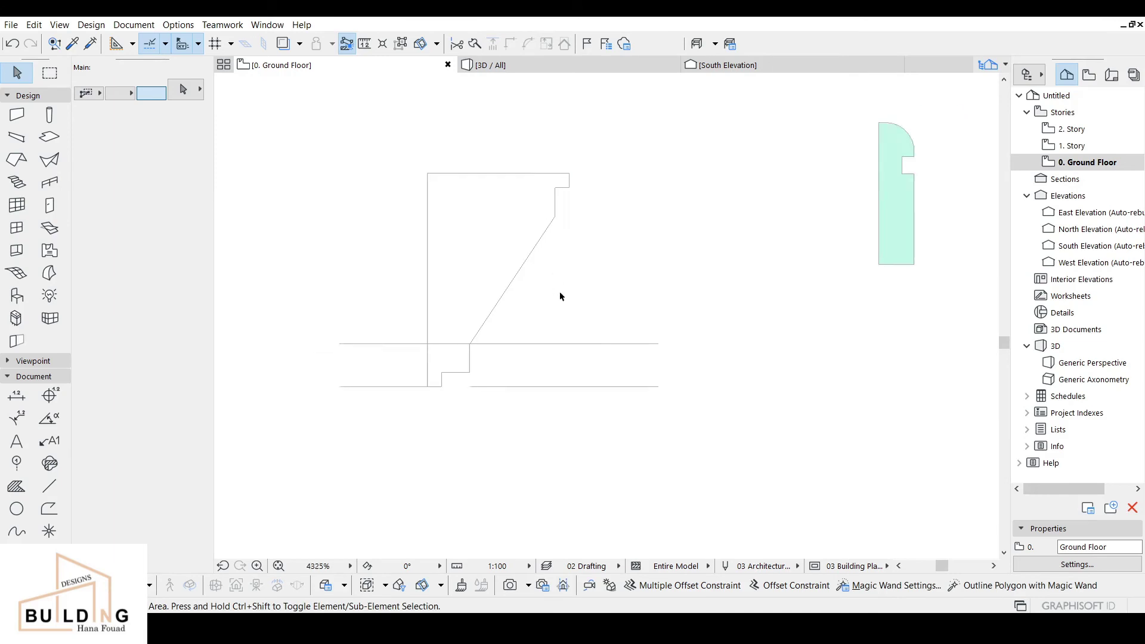
pyautogui.scroll(1, 547, 291)
pyautogui.click(540, 297)
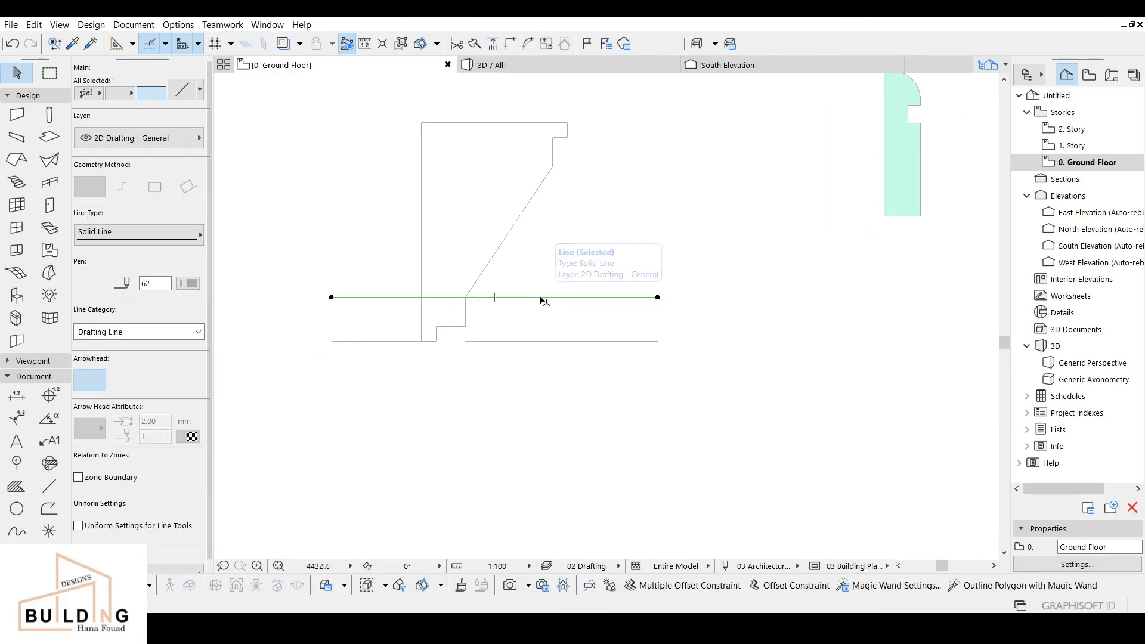
pyautogui.press('Delete')
pyautogui.click(533, 342)
pyautogui.press('Delete')
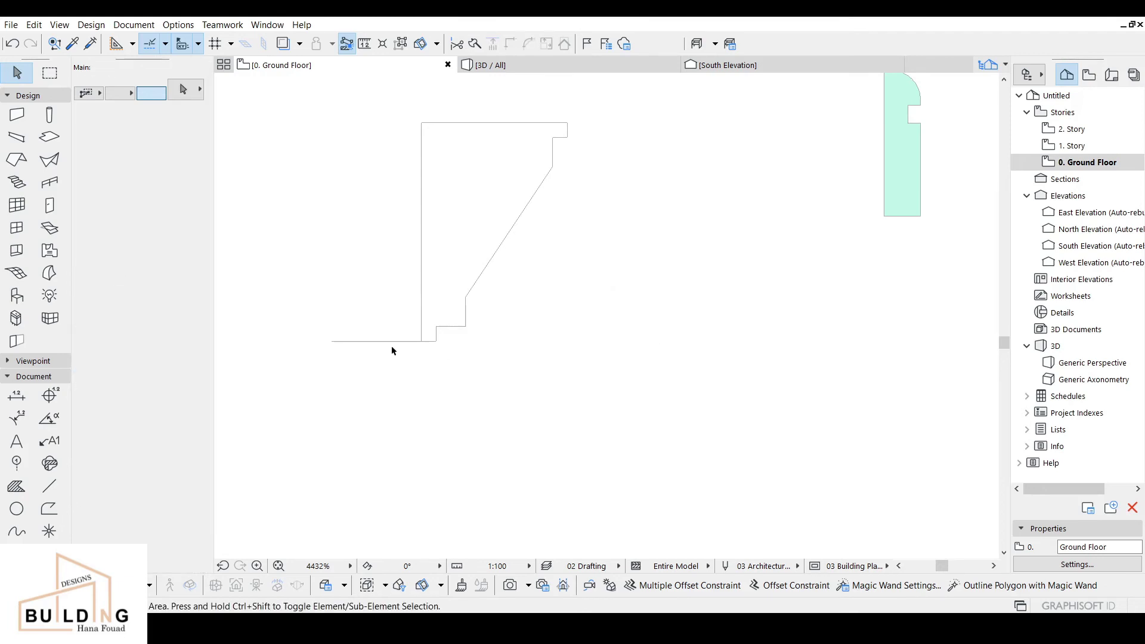
# Step: Delete the bottom construction line that extends left past the profile, keeping the outline's own bottom edge
pyautogui.click(393, 342)
pyautogui.scroll(1, 397, 345)
pyautogui.scroll(1, 398, 345)
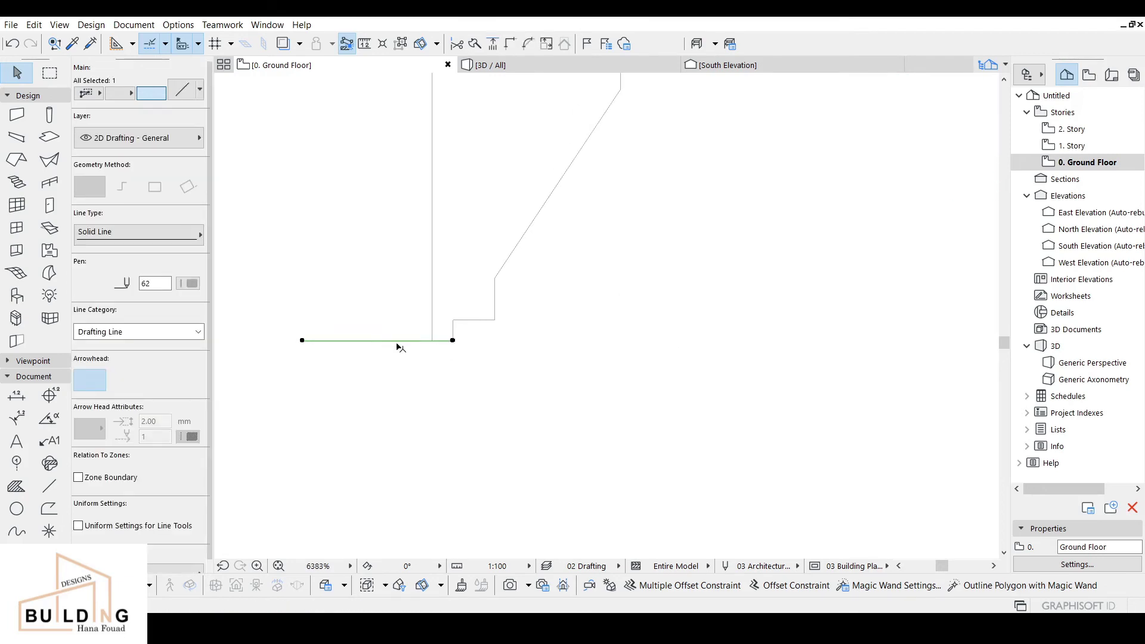
pyautogui.press('Delete')
pyautogui.scroll(-3, 489, 334)
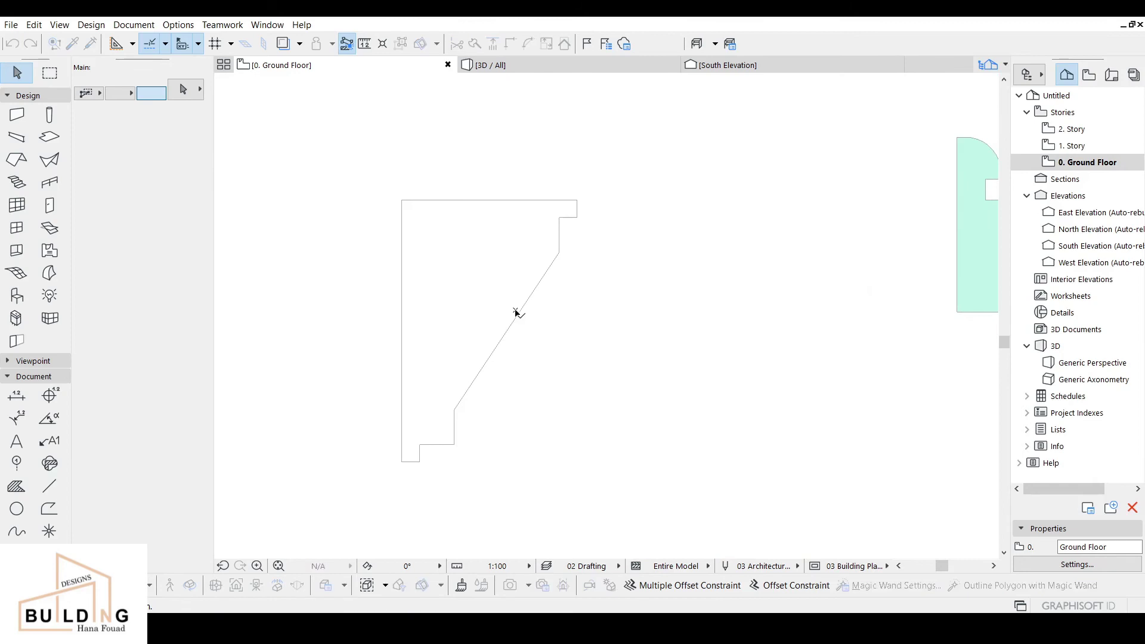
# Step: Curve the diagonal line inward into a concave arc with a radius of about 70 mm
pyautogui.click(511, 333)
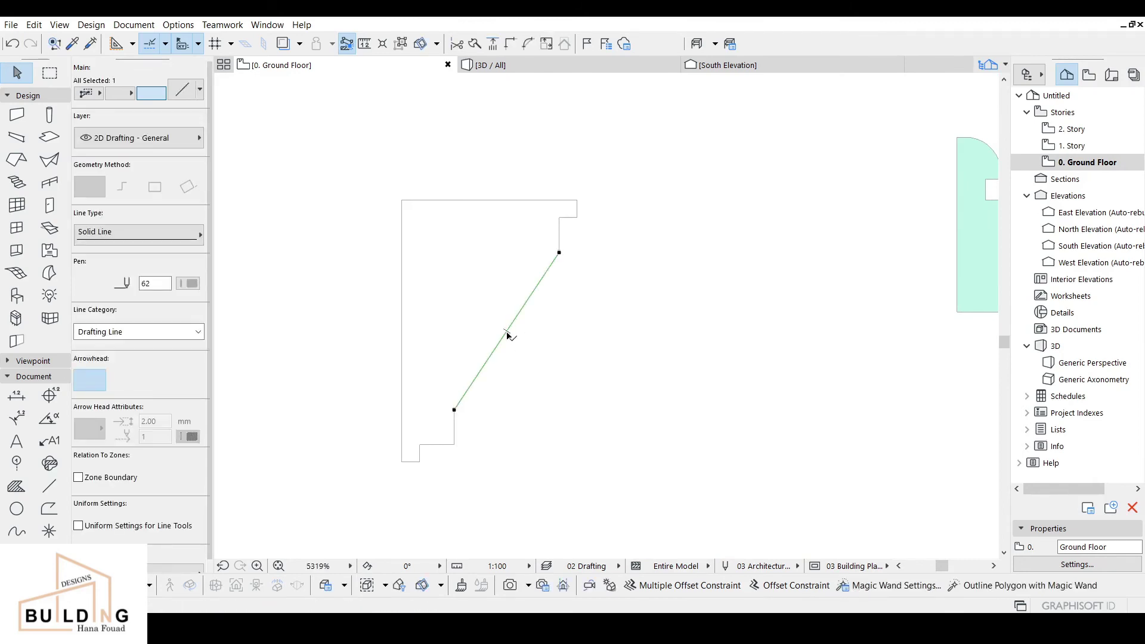
pyautogui.click(507, 331)
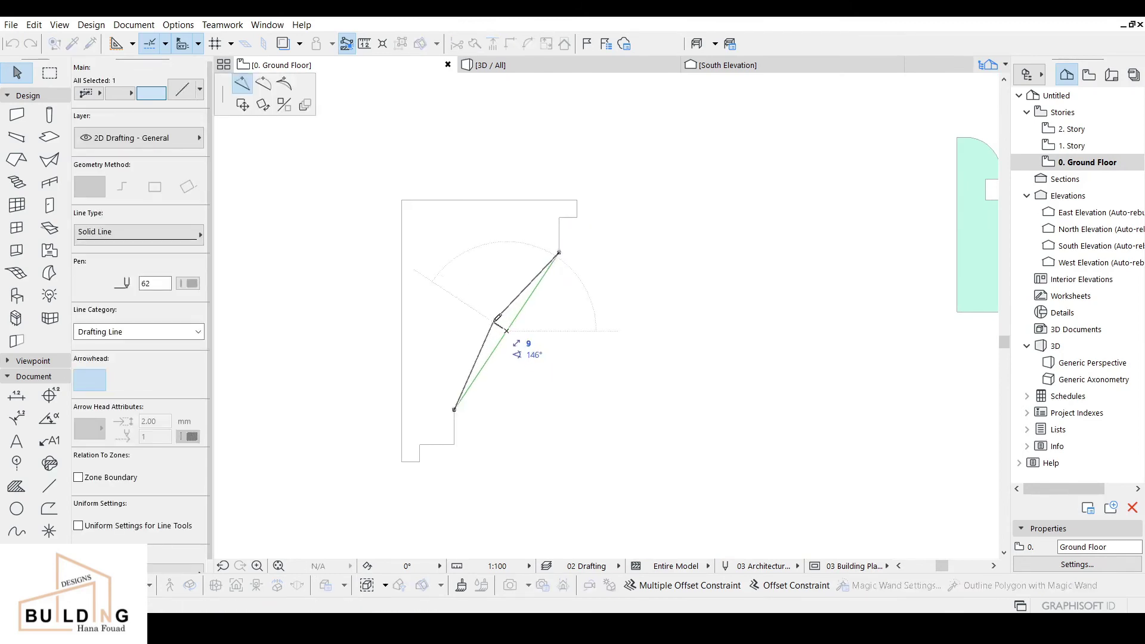
pyautogui.click(263, 84)
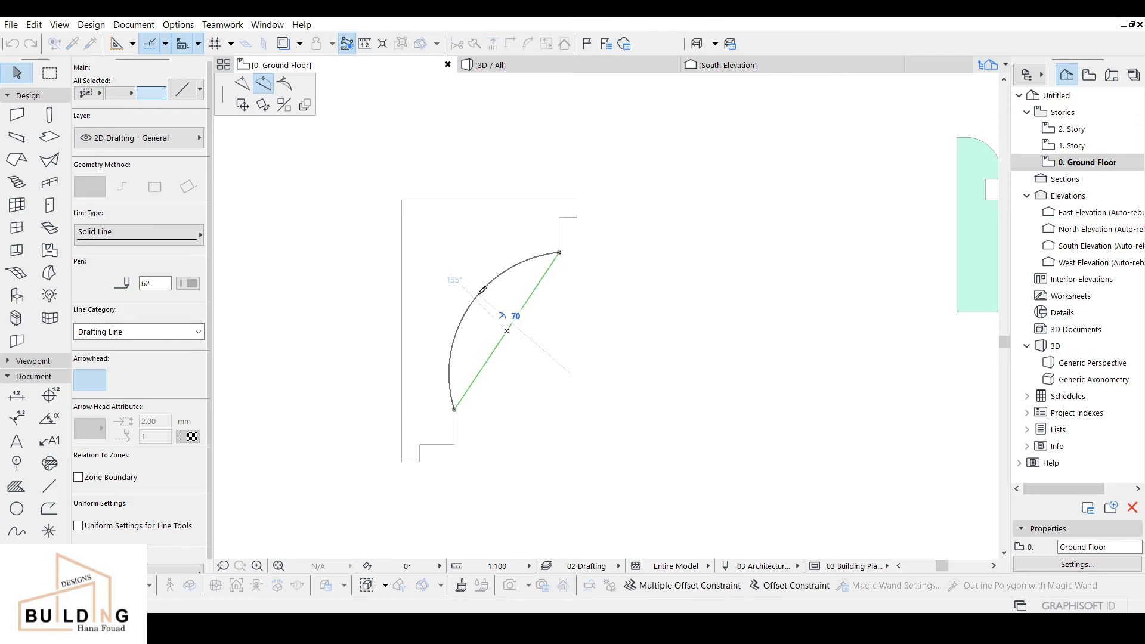
pyautogui.click(480, 293)
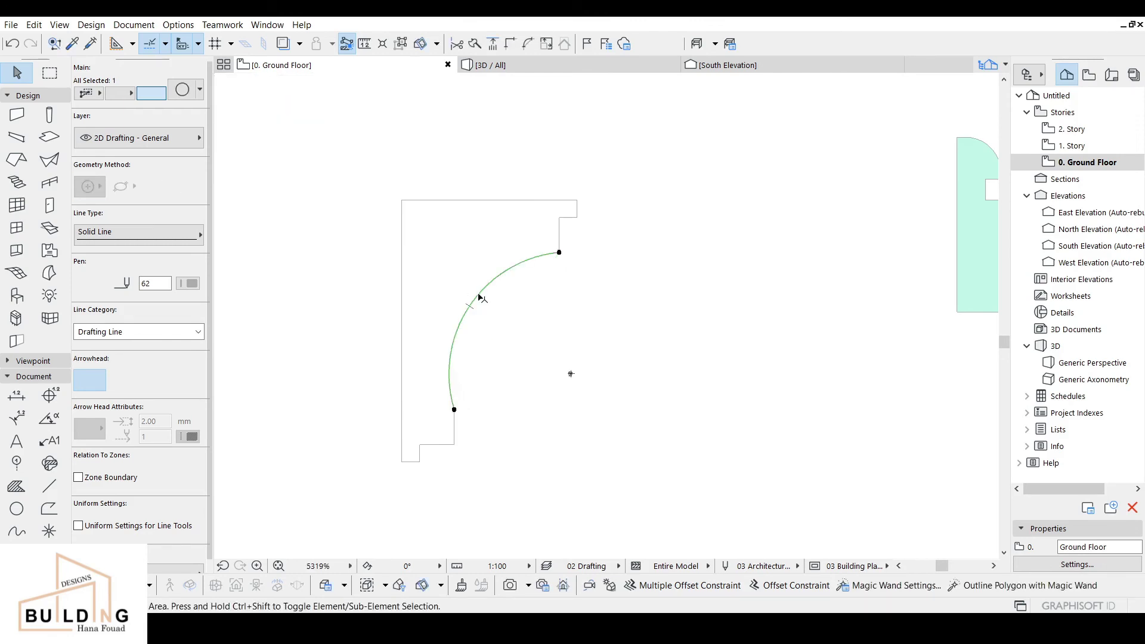
pyautogui.press('Escape')
# Step: Fill the closed moulding outline with the 25 % fill using the Magic Wand
pyautogui.scroll(-3, 501, 316)
pyautogui.moveTo(533, 368); pyautogui.dragTo(529, 329, button='middle')
pyautogui.scroll(2, 446, 273)
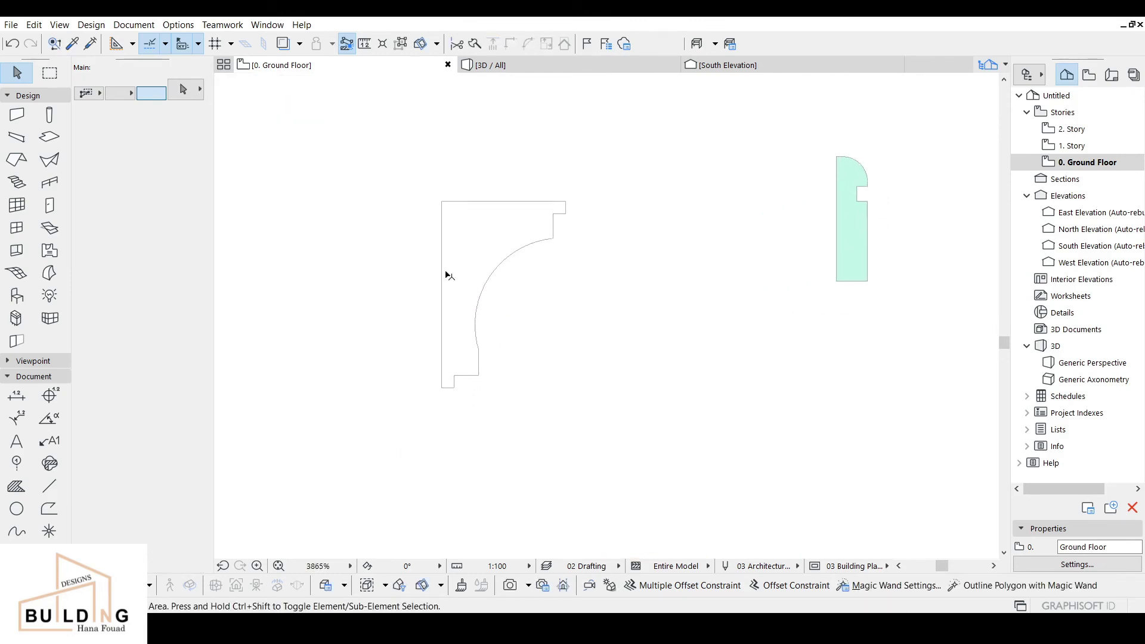
pyautogui.click(16, 488)
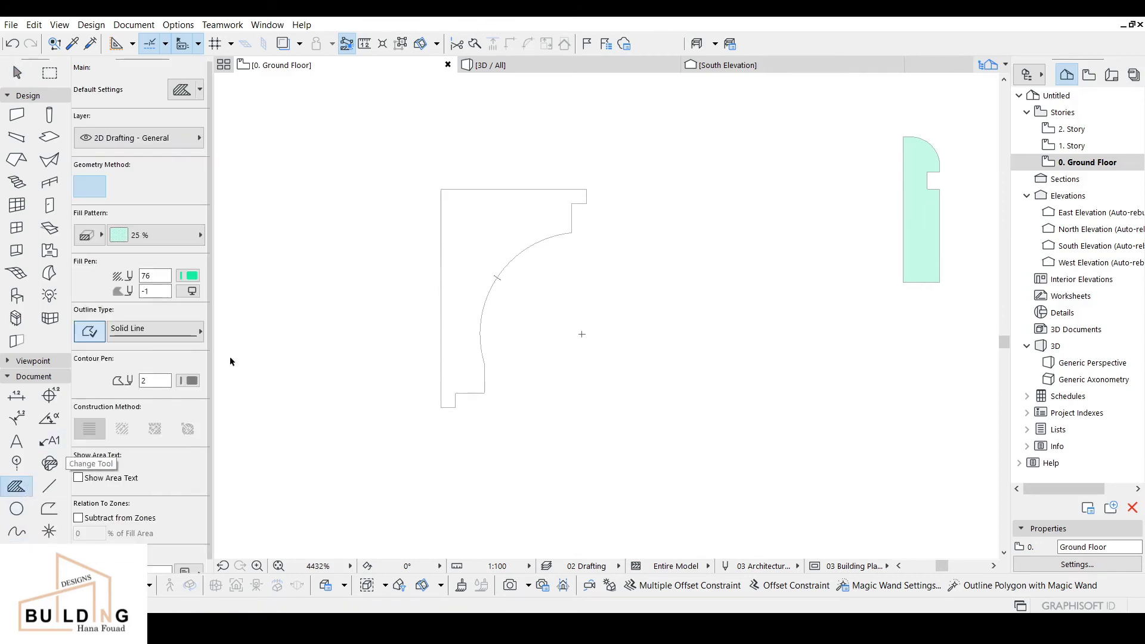
pyautogui.press('space')
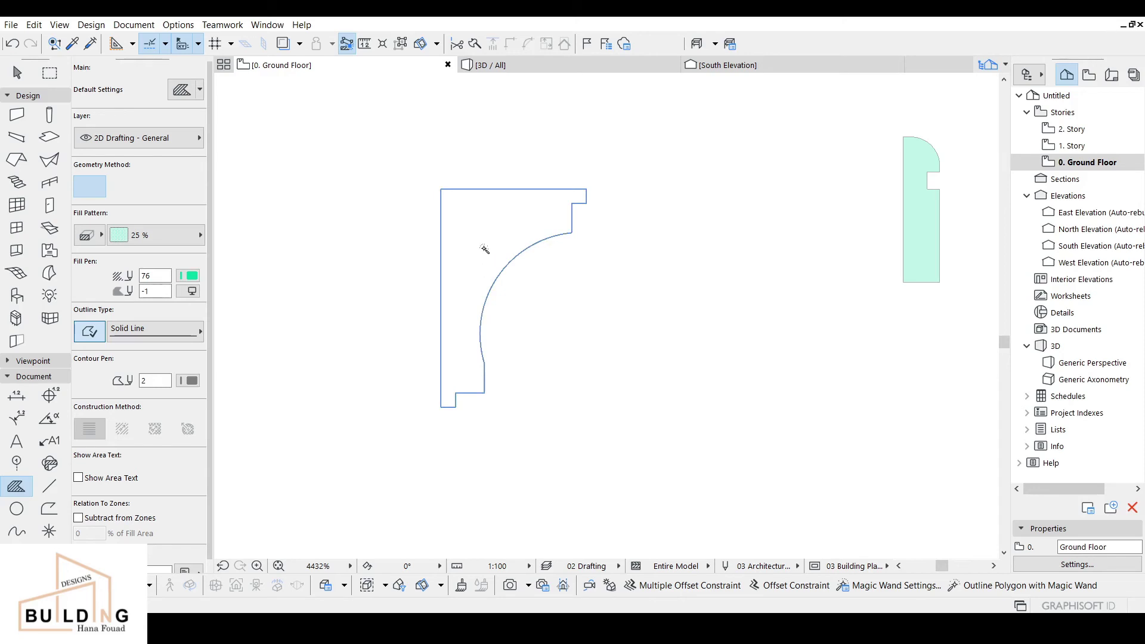
pyautogui.click(484, 250)
pyautogui.press('Escape')
# Step: Select the filled moulding profile and copy it to the clipboard
pyautogui.scroll(-2, 567, 194)
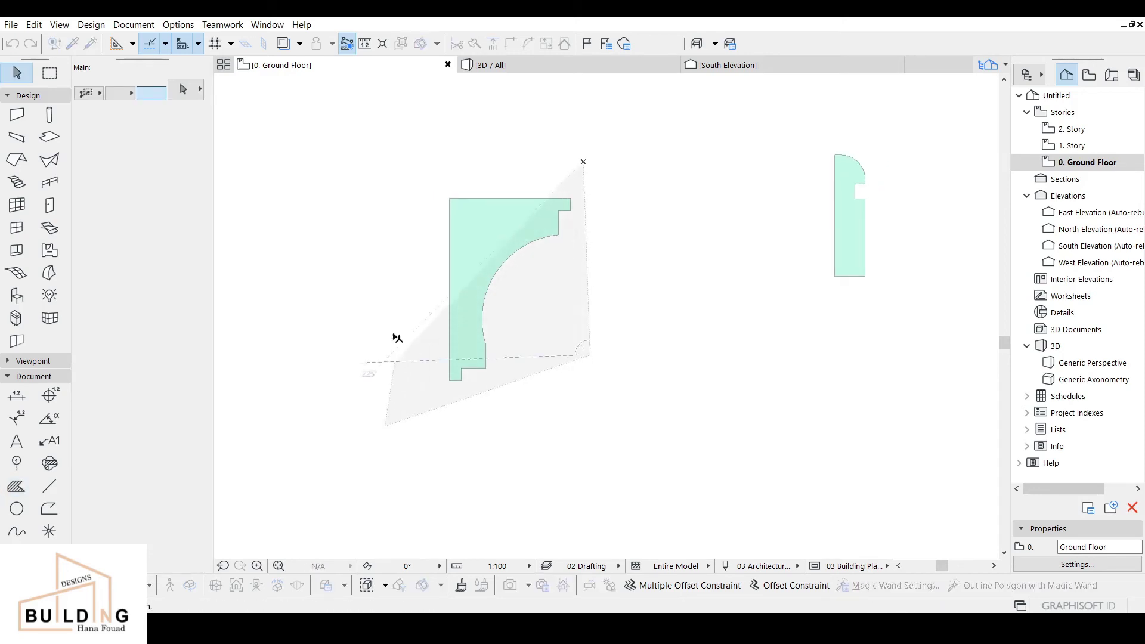
pyautogui.rightClick(376, 181)
pyautogui.click(411, 250)
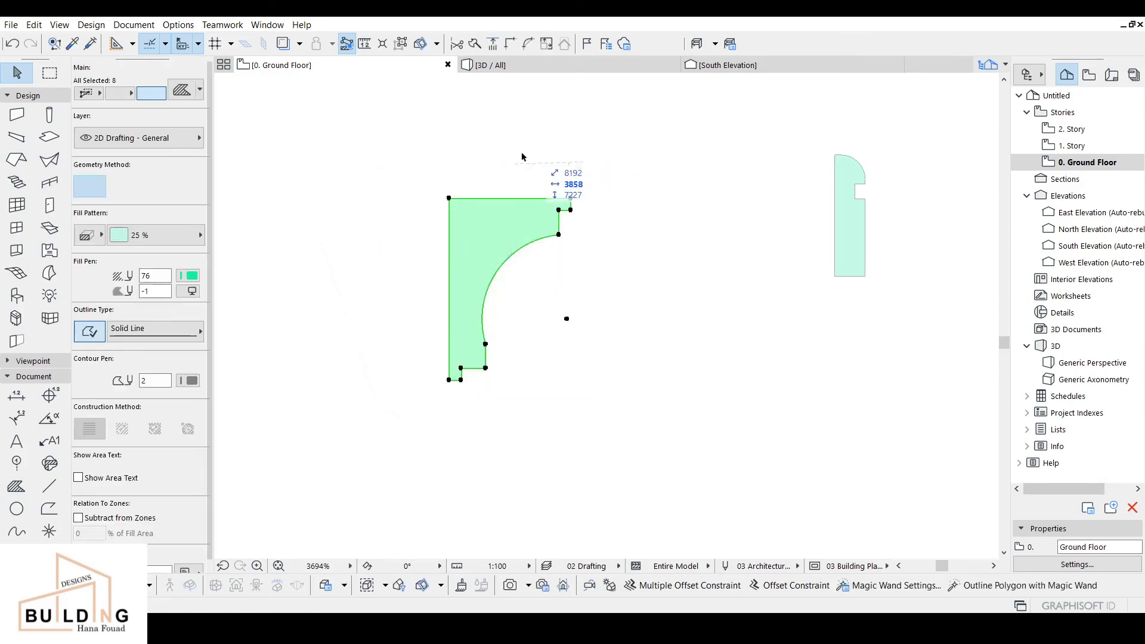
pyautogui.rightClick(488, 166)
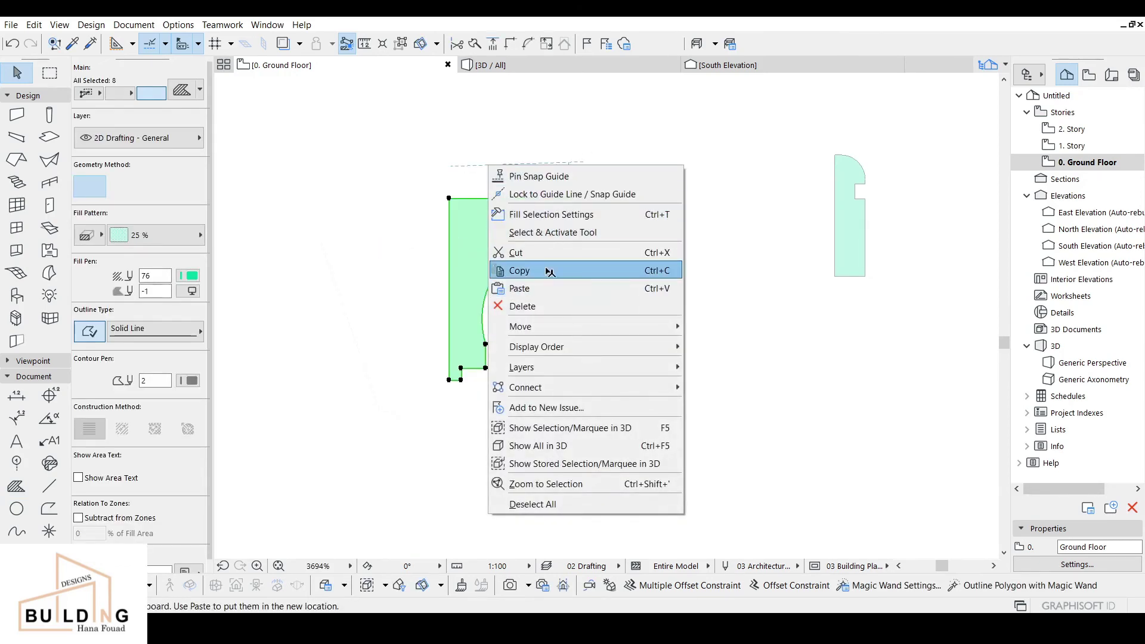
pyautogui.click(525, 270)
pyautogui.press('Escape')
# Step: Create a new profile named "ceiling" in the Profile Manager
pyautogui.click(178, 24)
pyautogui.moveTo(227, 43)
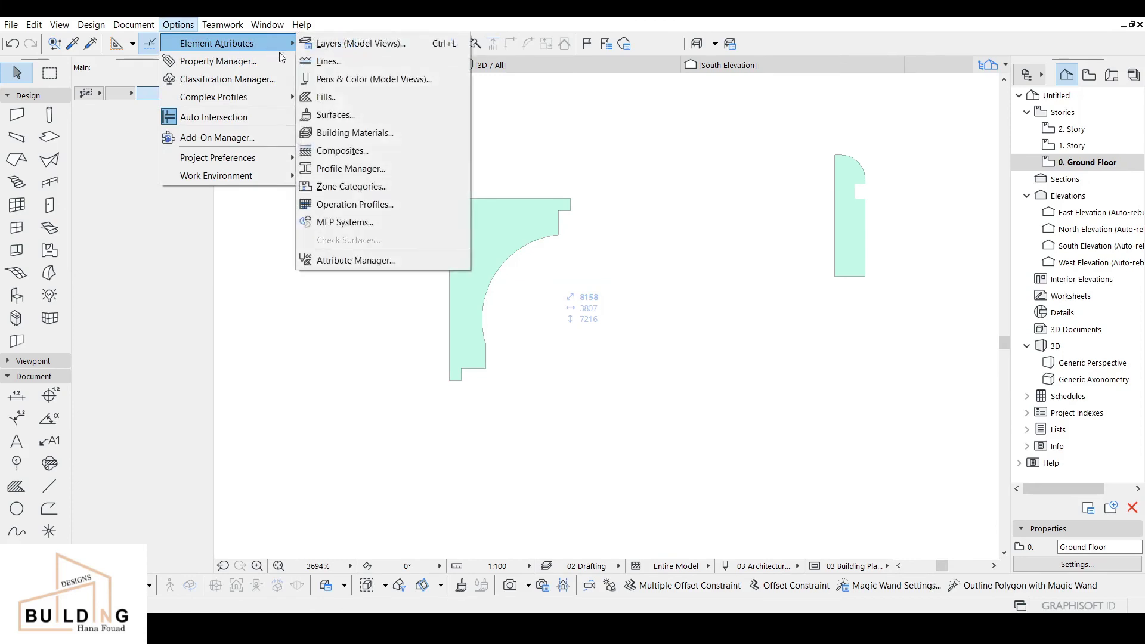
pyautogui.click(368, 169)
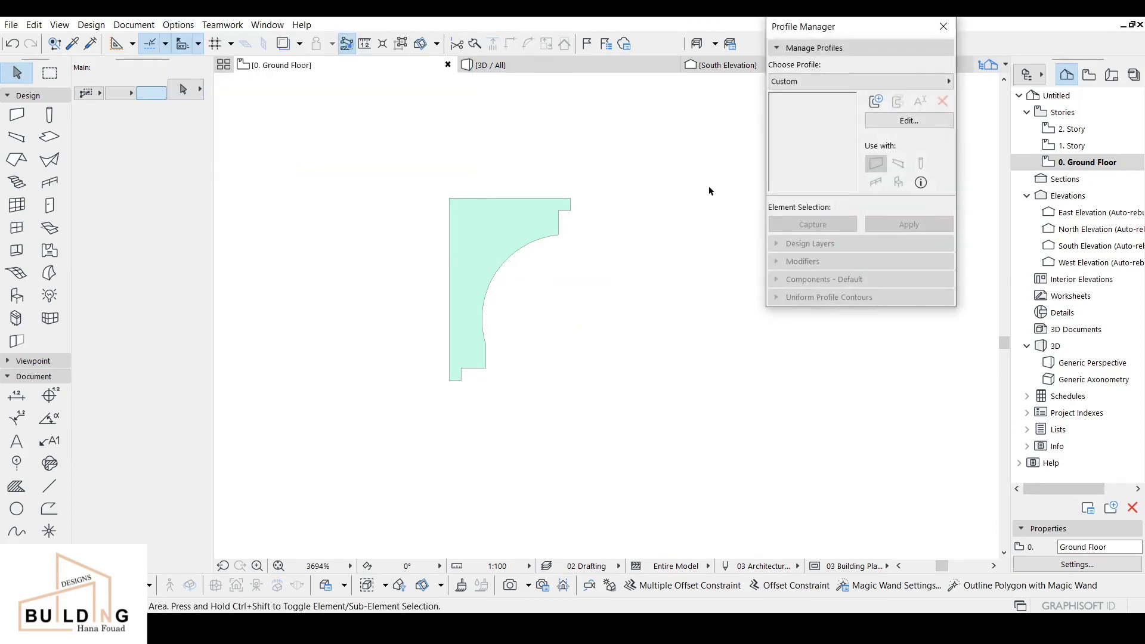
pyautogui.click(871, 105)
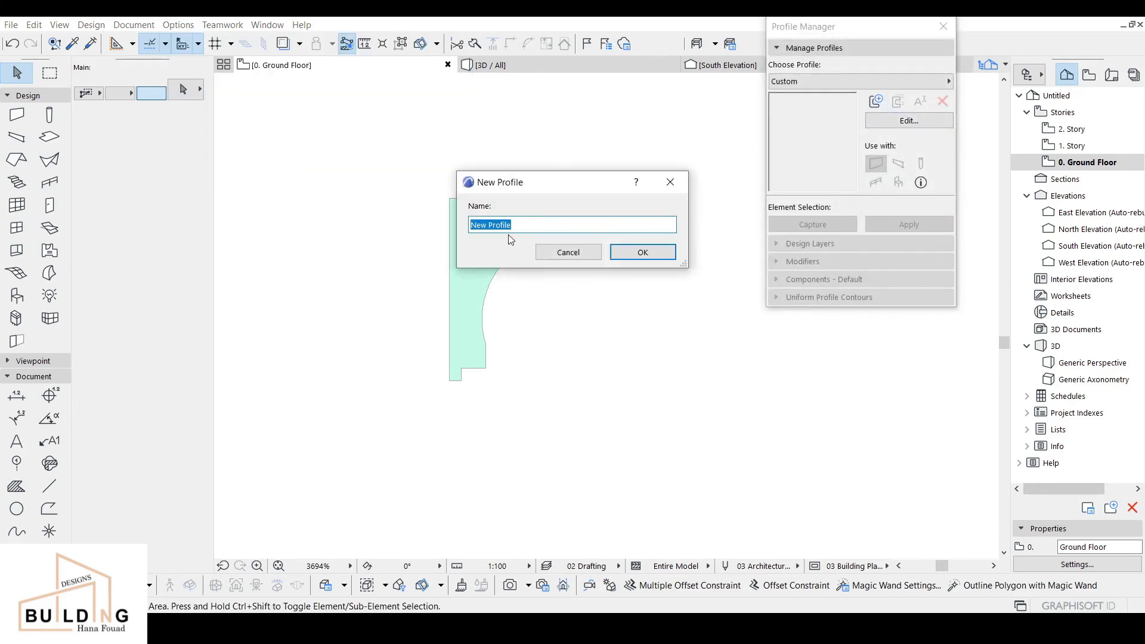
pyautogui.write('ceiling')
pyautogui.press('Return')
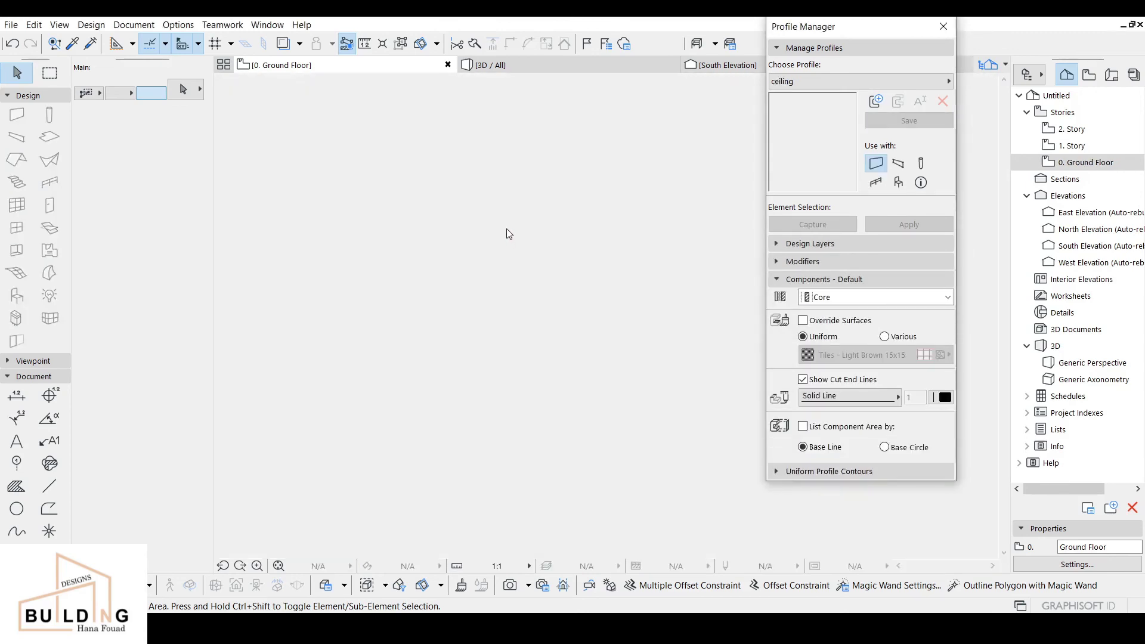
# Step: Paste the copied moulding fill into the "ceiling" profile at the center of the current view, keeping the current zoom
pyautogui.rightClick(496, 234)
pyautogui.click(533, 250)
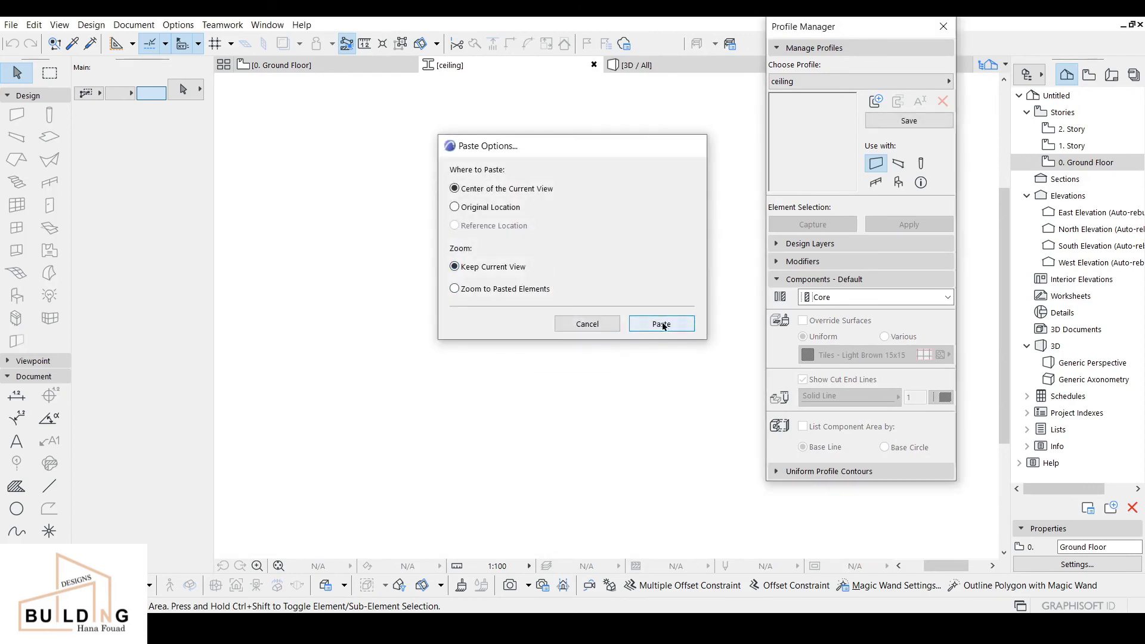
pyautogui.click(659, 324)
pyautogui.rightClick(591, 281)
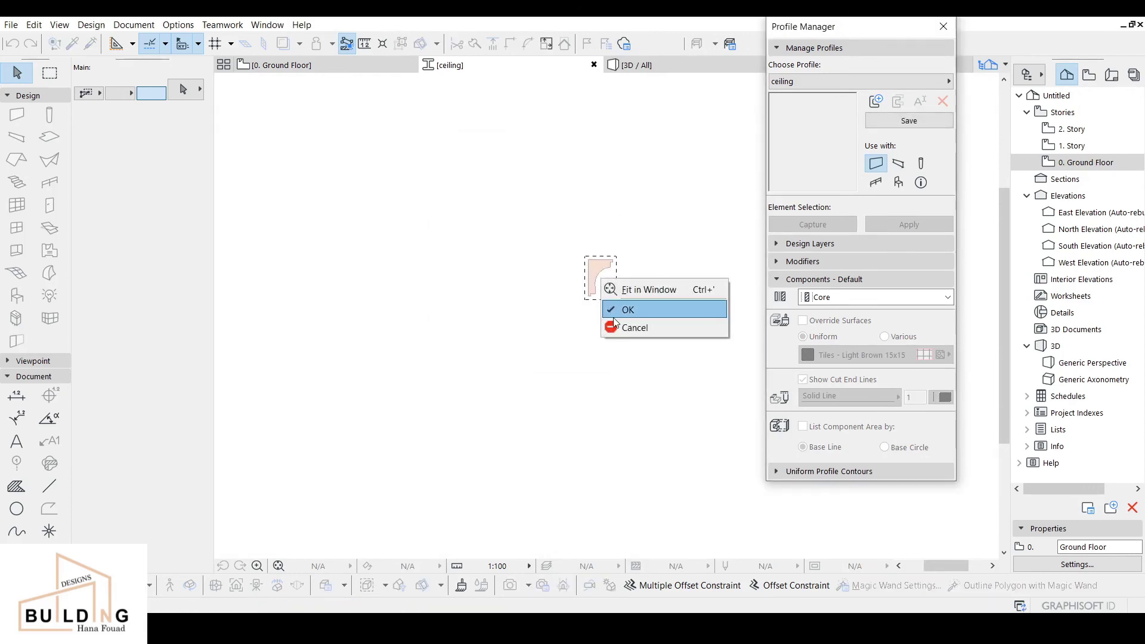
pyautogui.click(614, 309)
pyautogui.scroll(3, 617, 278)
pyautogui.click(579, 252)
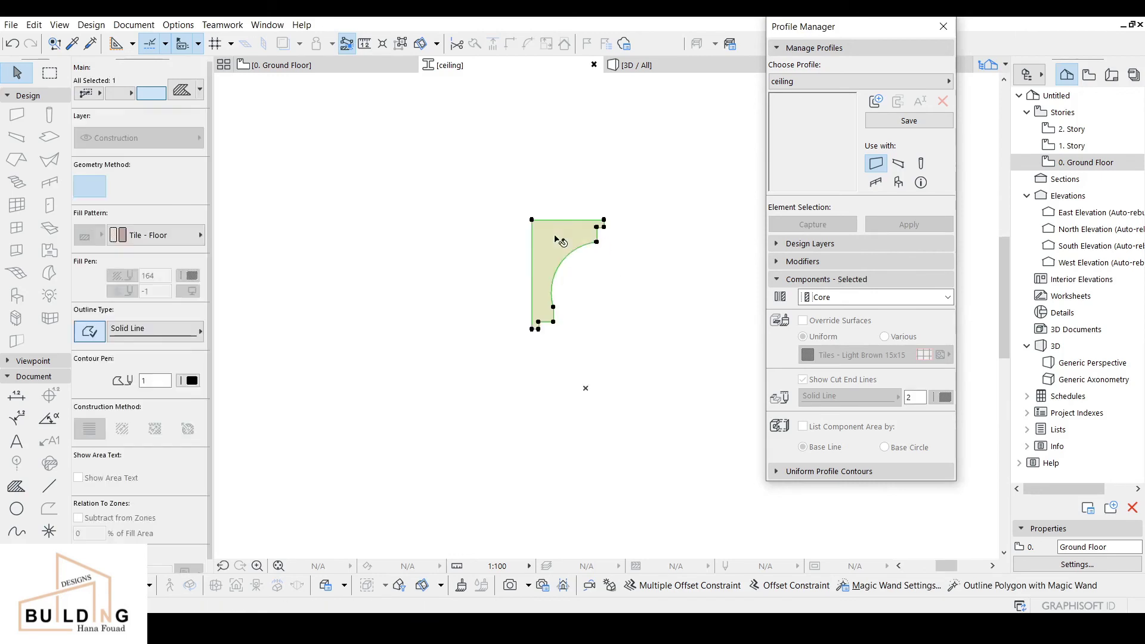
pyautogui.click(804, 322)
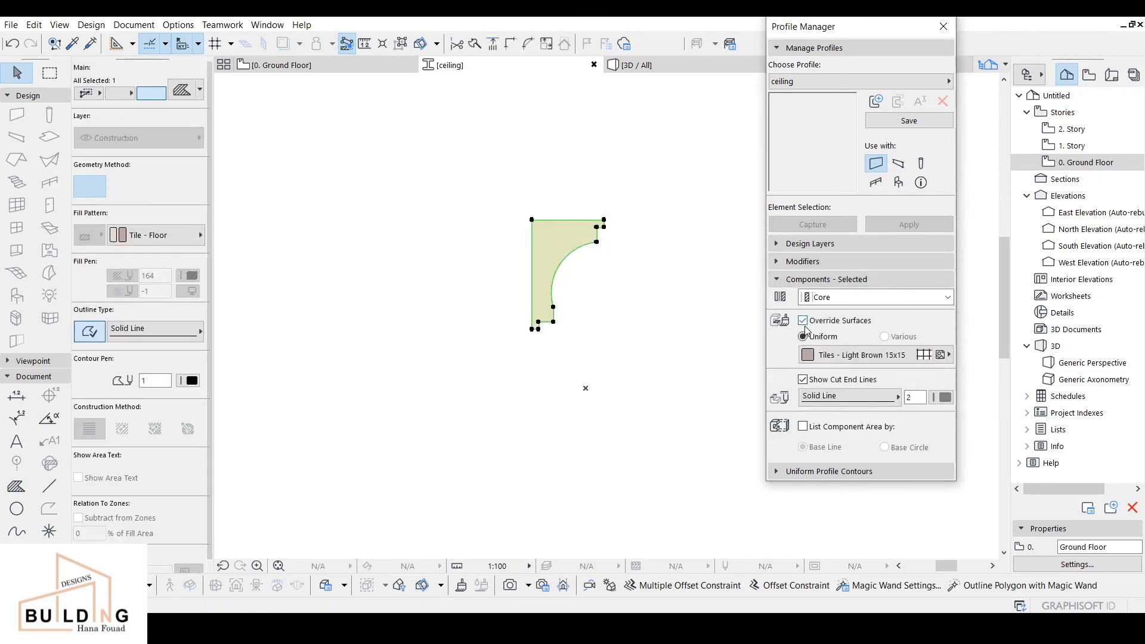
pyautogui.click(862, 355)
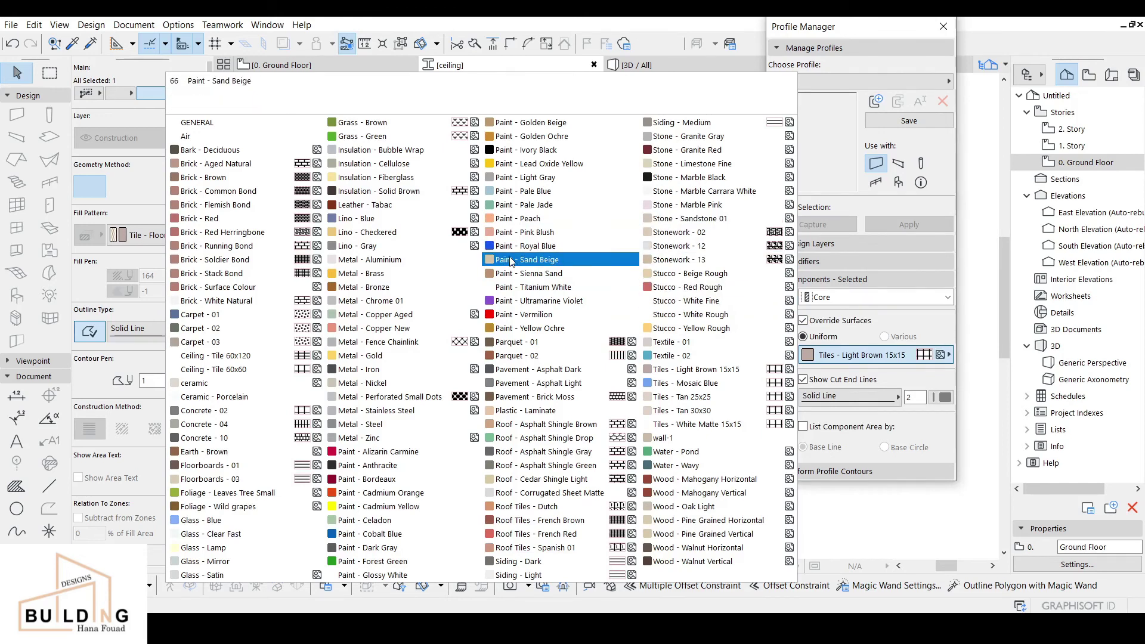
pyautogui.click(695, 273)
pyautogui.hotkey('ctrl', 'z')
pyautogui.click(670, 301)
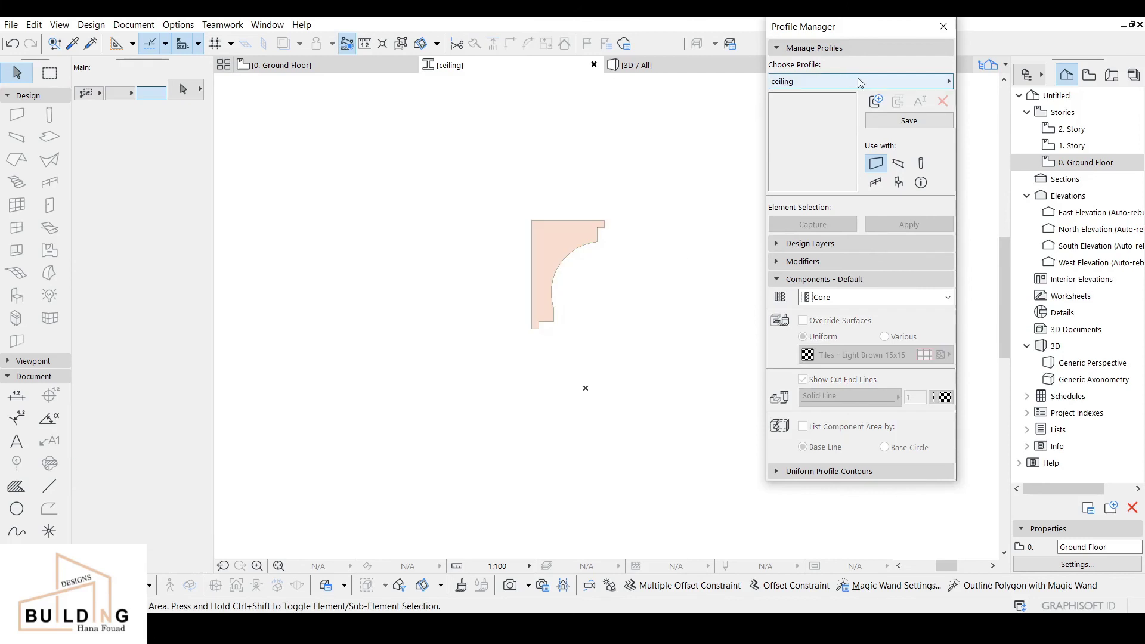
# Step: Save the "ceiling" profile and close the Profile Manager
pyautogui.click(887, 122)
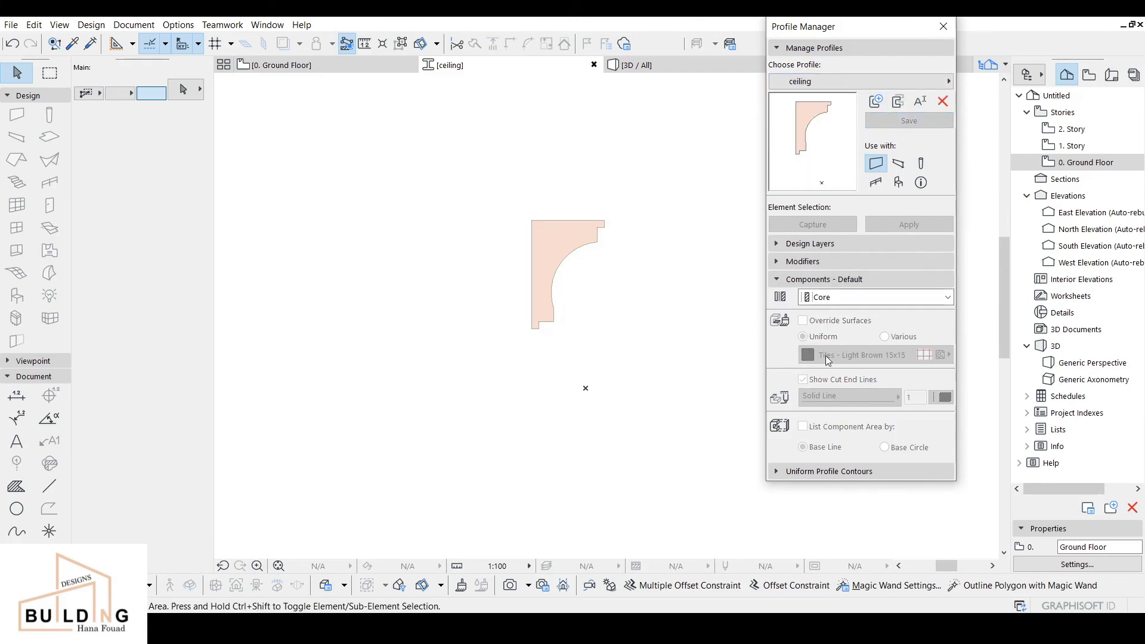
pyautogui.click(545, 251)
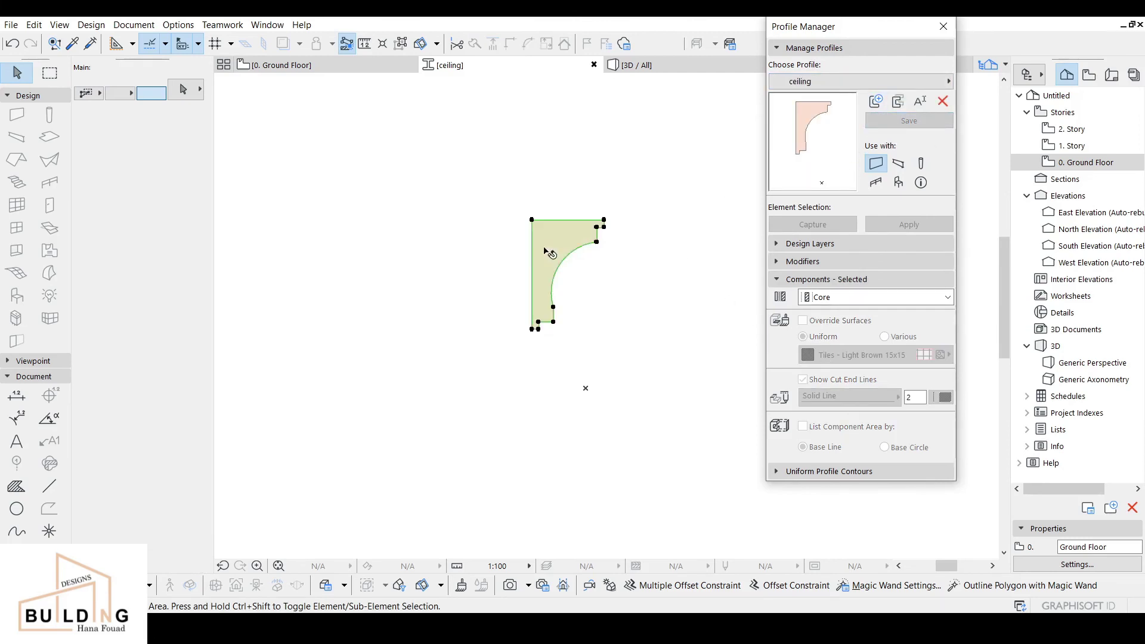
pyautogui.click(698, 310)
pyautogui.click(943, 28)
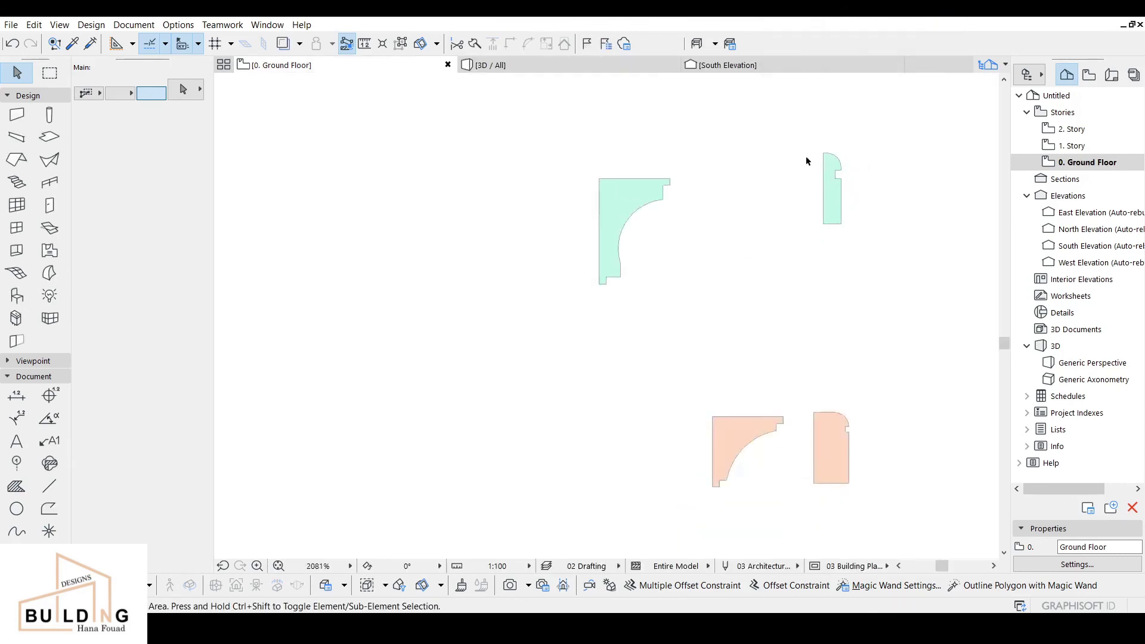
# Step: Set the Wall tool's structure to a complex profile and choose the "ceiling" profile
pyautogui.click(17, 117)
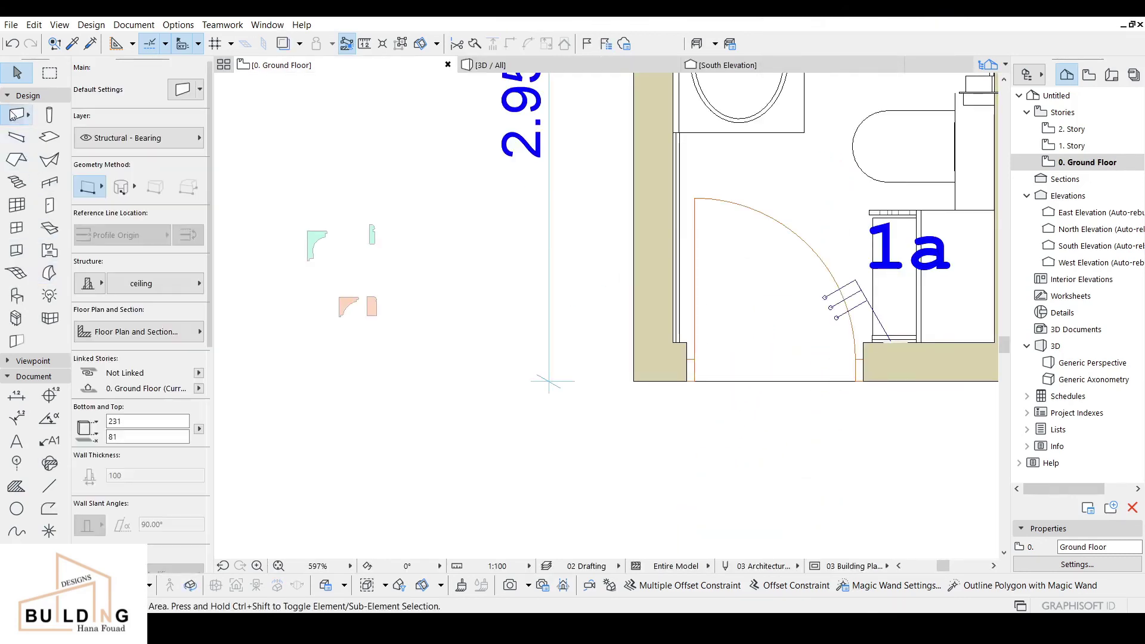
pyautogui.click(101, 285)
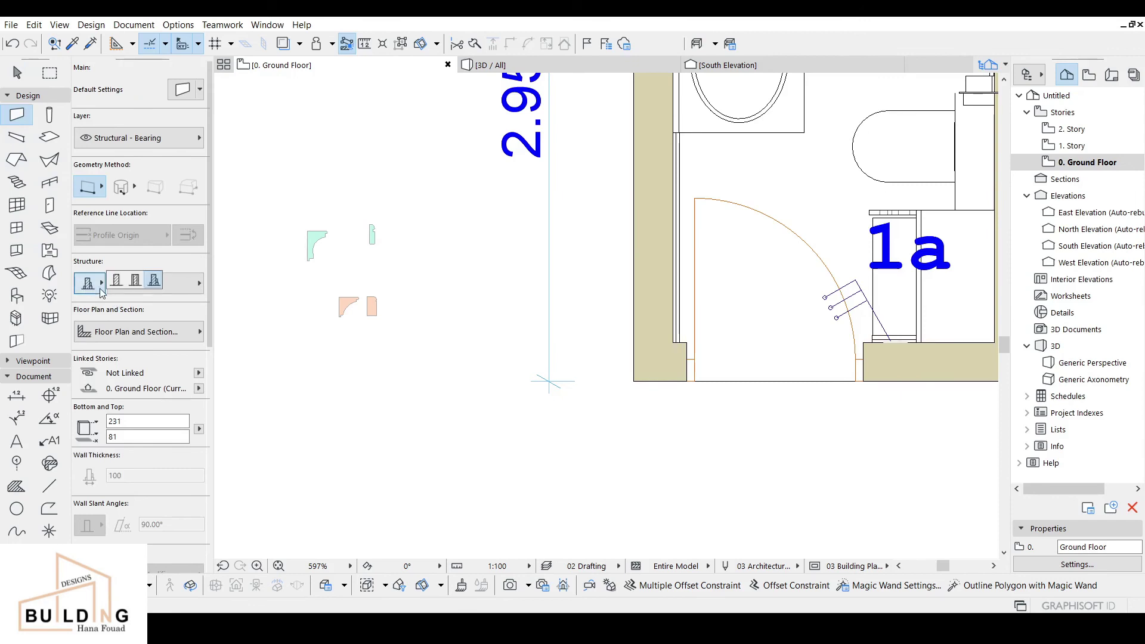
pyautogui.click(153, 280)
pyautogui.click(173, 284)
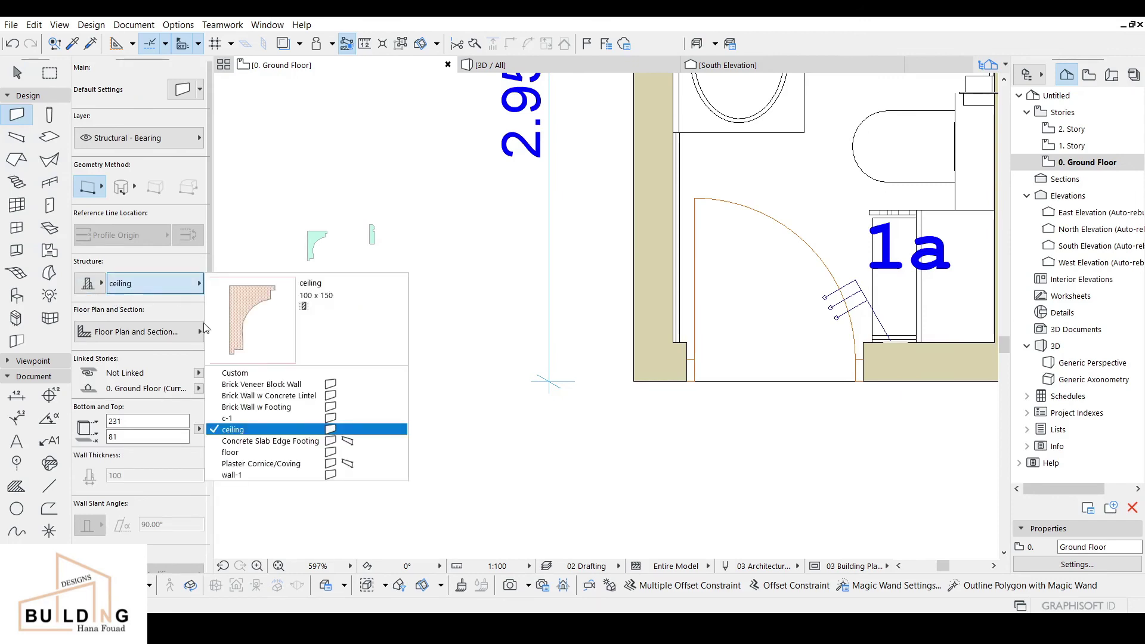
pyautogui.click(242, 429)
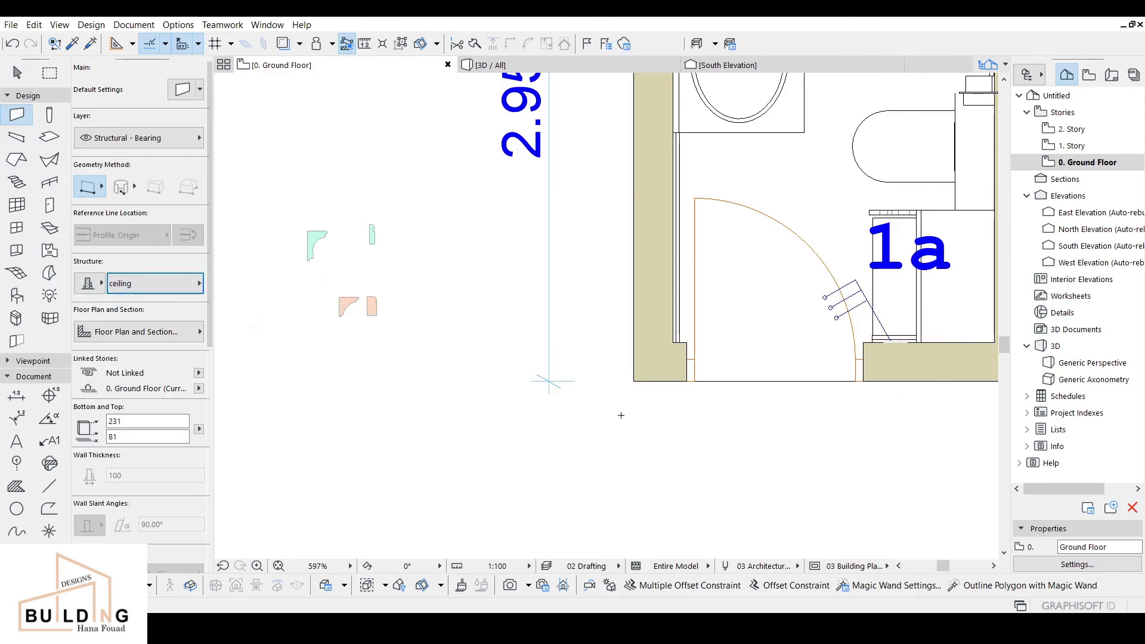
# Step: Draw a horizontal wall segment with the "ceiling" profile just outside the room, below the door in the plan
pyautogui.scroll(2, 571, 394)
pyautogui.click(484, 447)
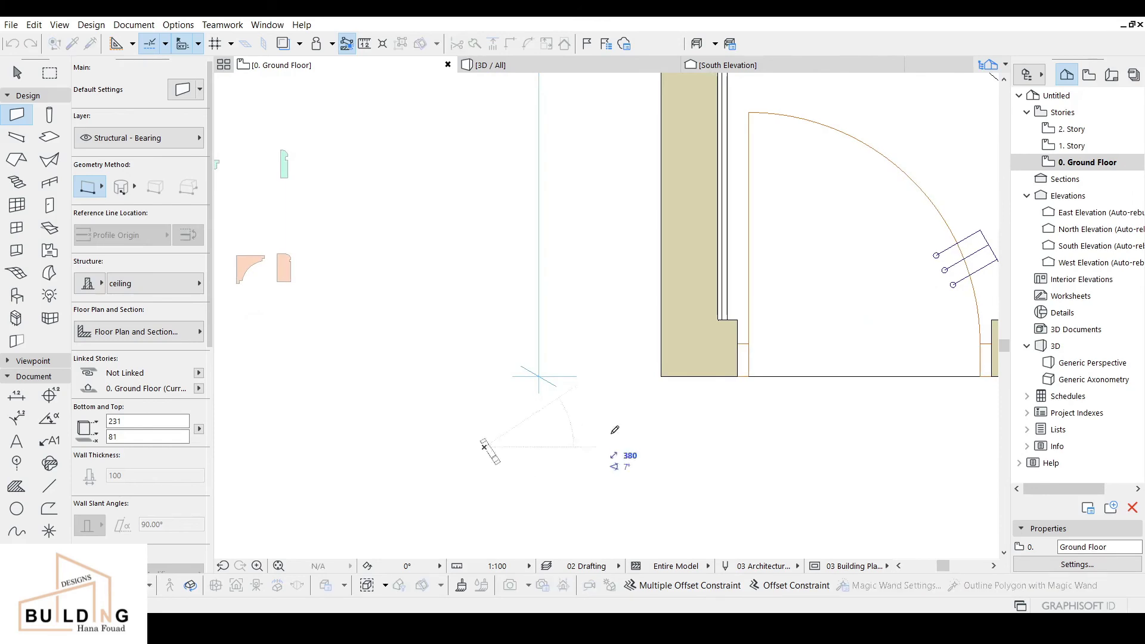
pyautogui.click(798, 442)
# Step: In the 3D view, move the "ceiling" profile wall vertically to a bottom elevation of about 3951 mm, above the room walls
pyautogui.click(489, 65)
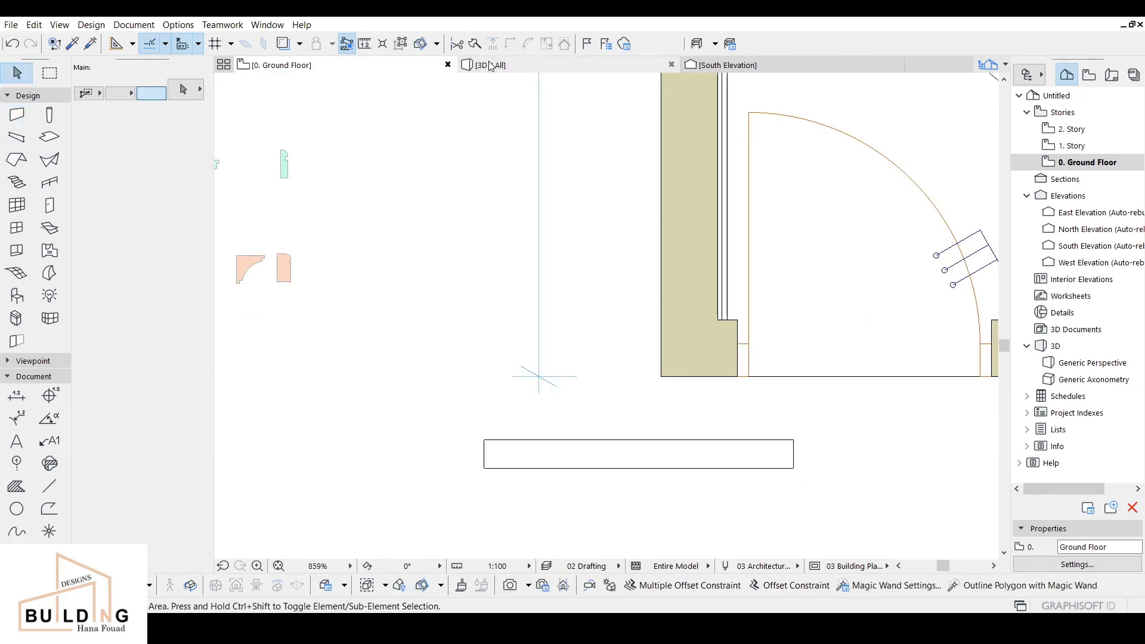
pyautogui.keyDown('shift'); pyautogui.moveTo(584, 265); pyautogui.dragTo(581, 270, button='middle'); pyautogui.keyUp('shift')
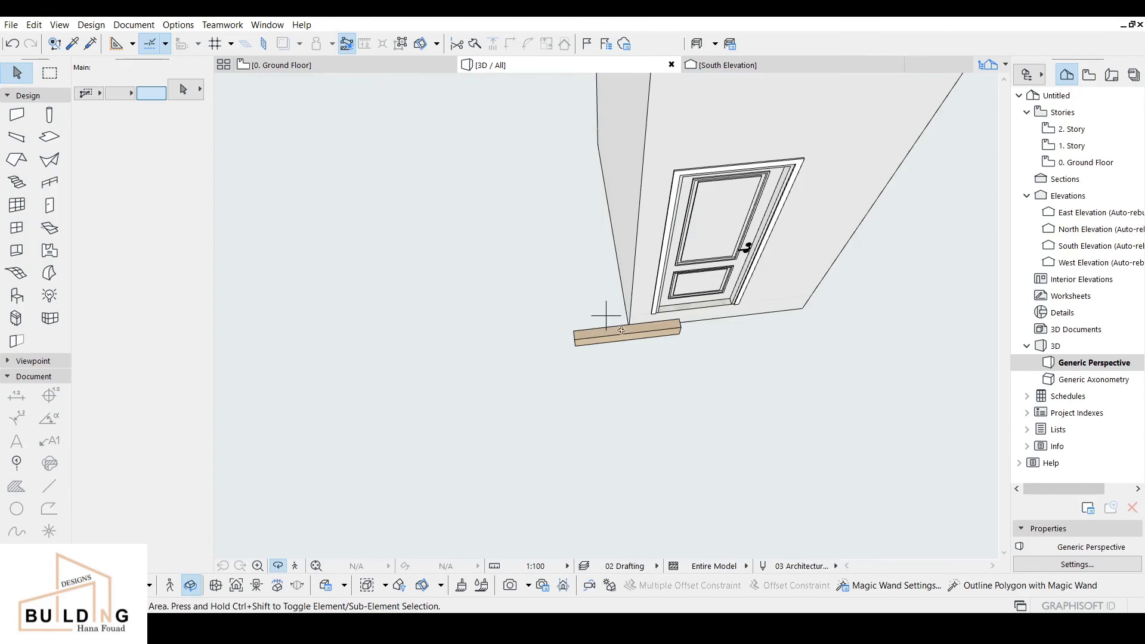
pyautogui.keyDown('shift'); pyautogui.moveTo(561, 349); pyautogui.dragTo(606, 312, button='middle'); pyautogui.keyUp('shift')
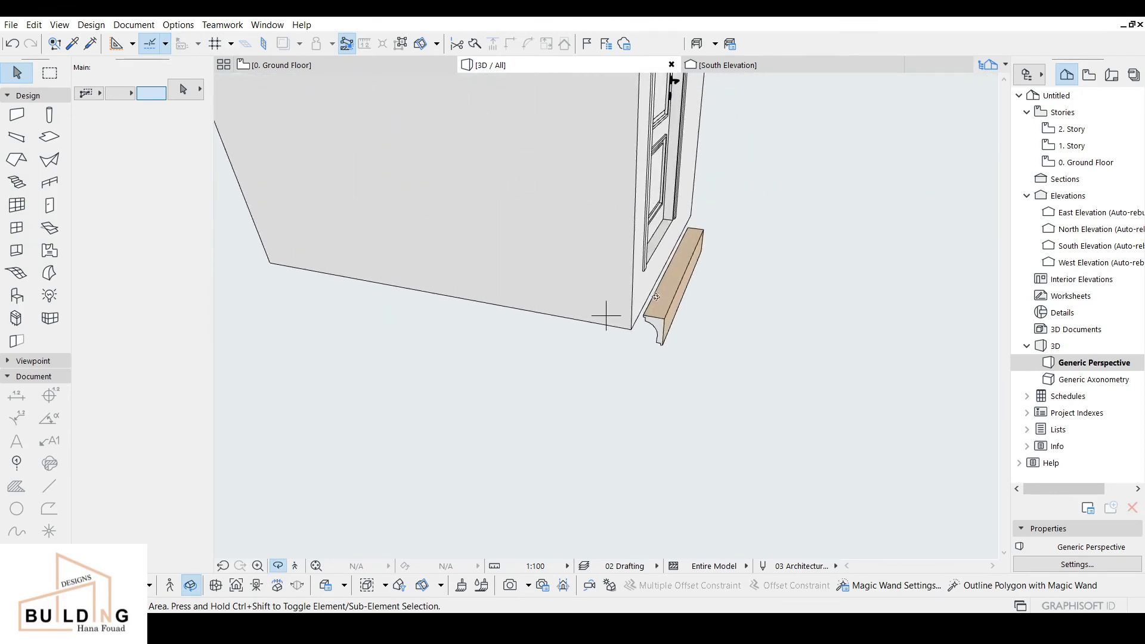
pyautogui.moveTo(679, 252); pyautogui.dragTo(660, 358, button='middle')
pyautogui.click(664, 368)
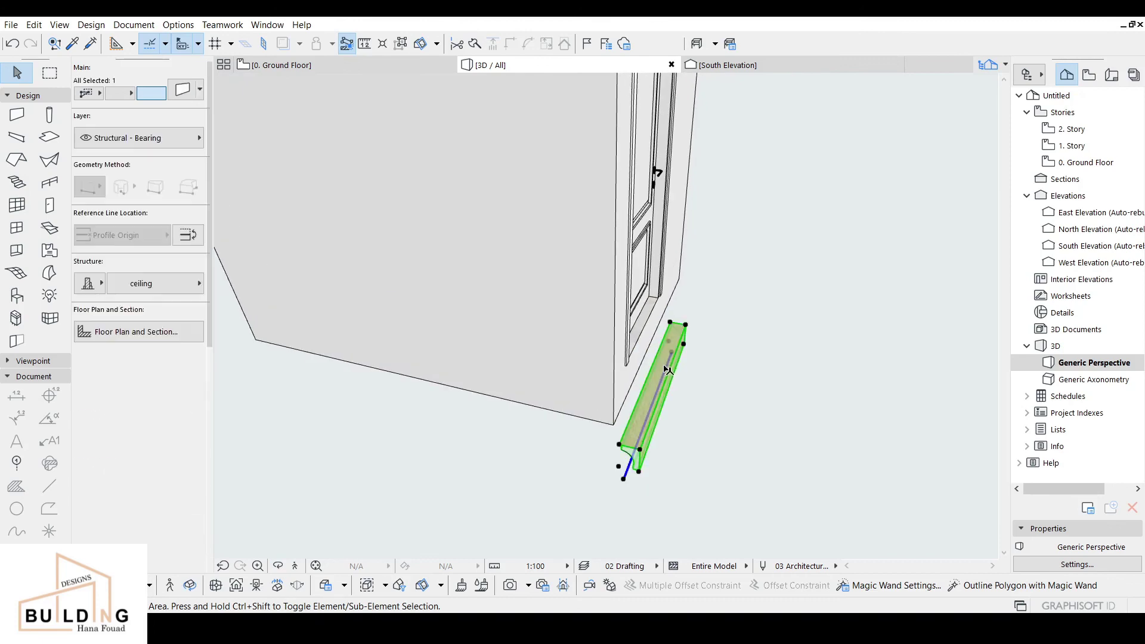
pyautogui.hotkey('ctrl', 'd')
pyautogui.click(670, 323)
pyautogui.scroll(-2, 692, 233)
pyautogui.moveTo(692, 232); pyautogui.dragTo(690, 489, button='middle')
pyautogui.moveTo(682, 322); pyautogui.dragTo(697, 465, button='middle')
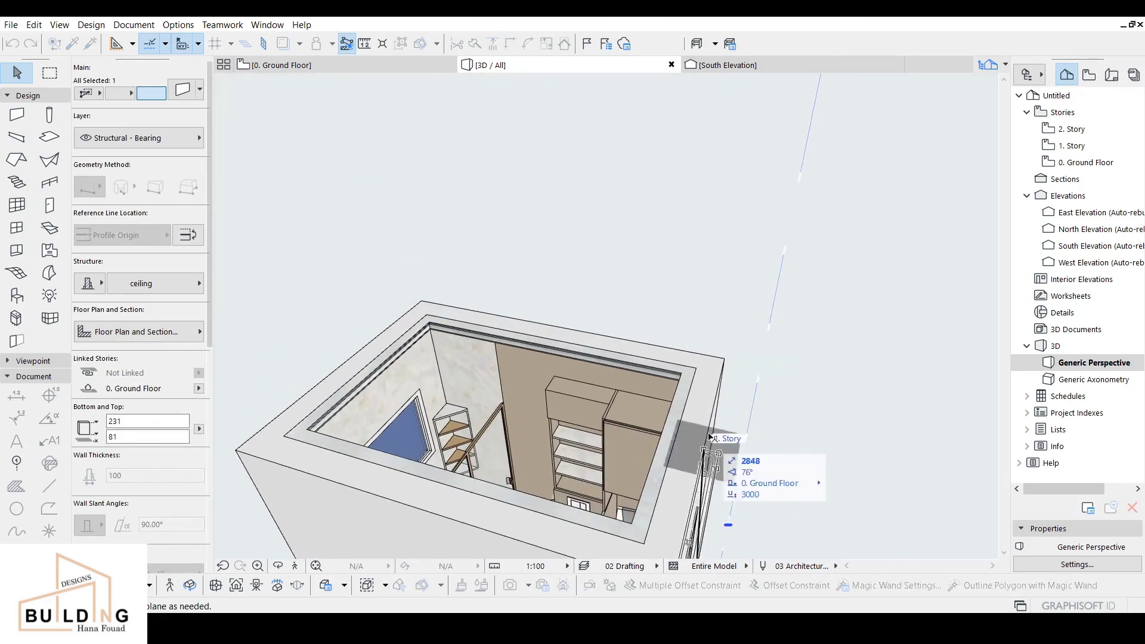
pyautogui.click(758, 374)
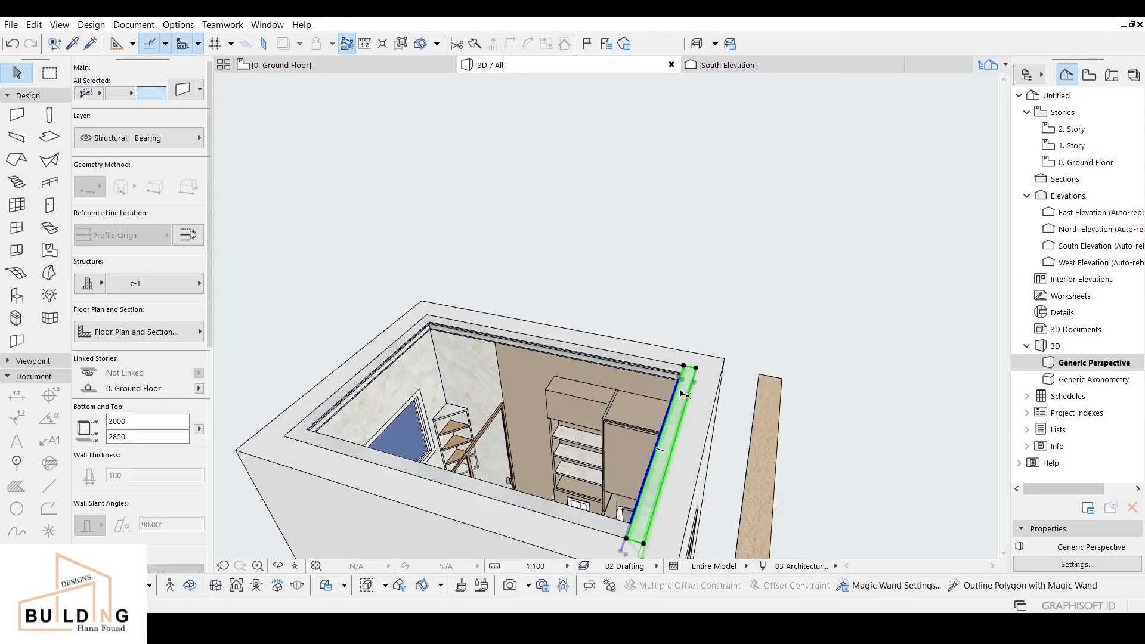
# Step: Move the "ceiling" moulding onto the door wall's inner corner, with its top at 3000 mm and bottom at 2850 mm
pyautogui.click(804, 383)
pyautogui.click(770, 418)
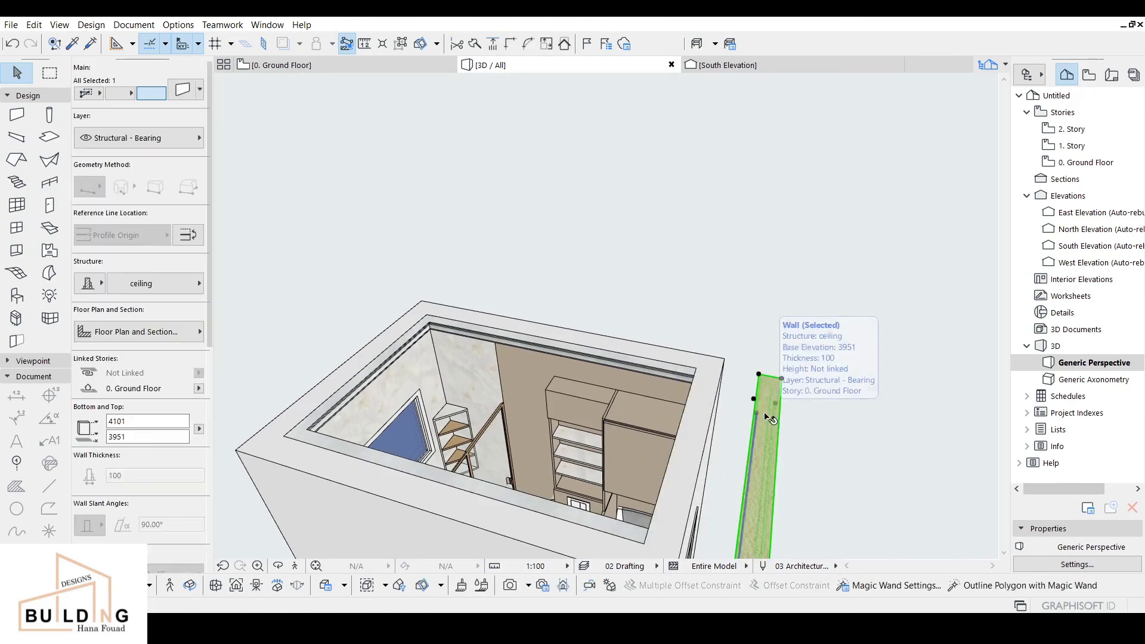
pyautogui.hotkey('ctrl', 'd')
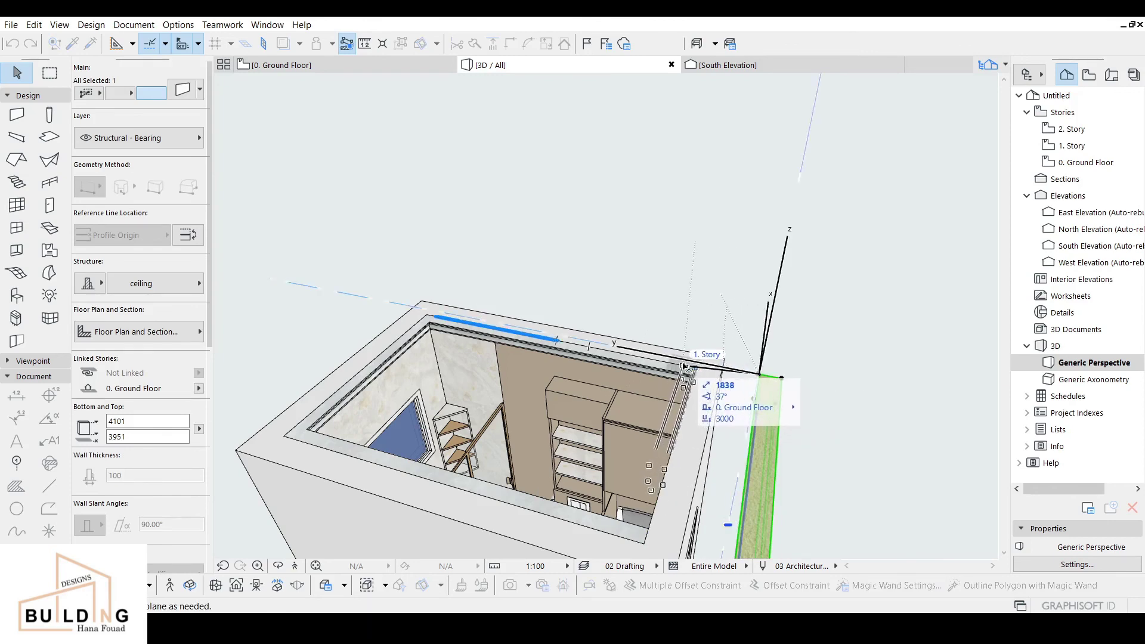
pyautogui.click(691, 368)
# Step: Shift the moulding about 15 mm sideways so its outer corner meets the inner corner of the room wall
pyautogui.scroll(5, 704, 366)
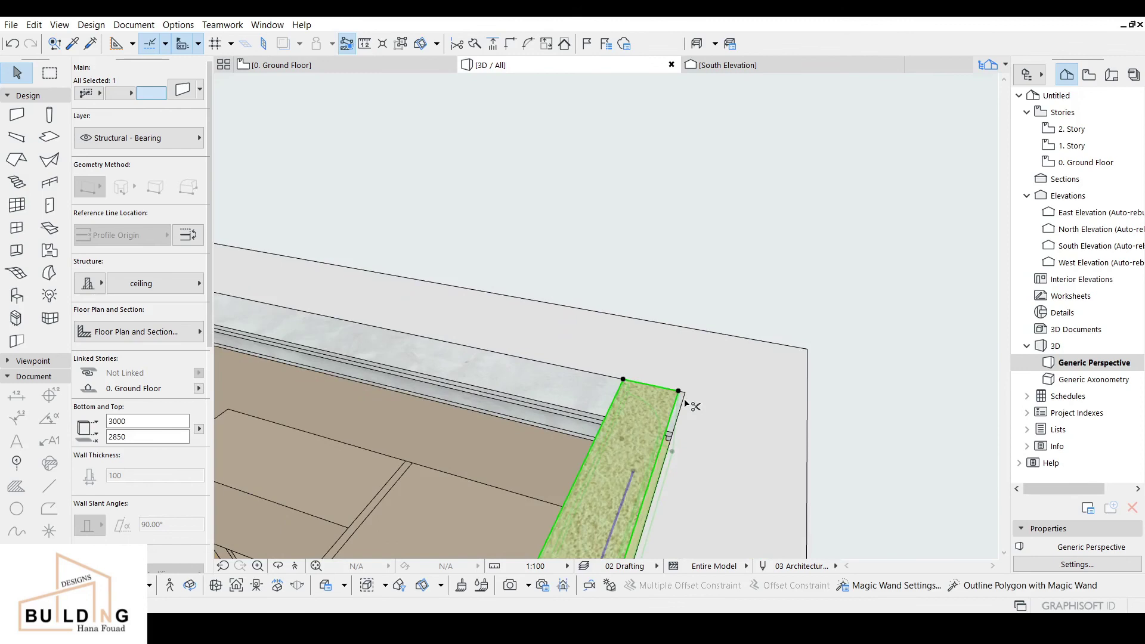
pyautogui.click(678, 391)
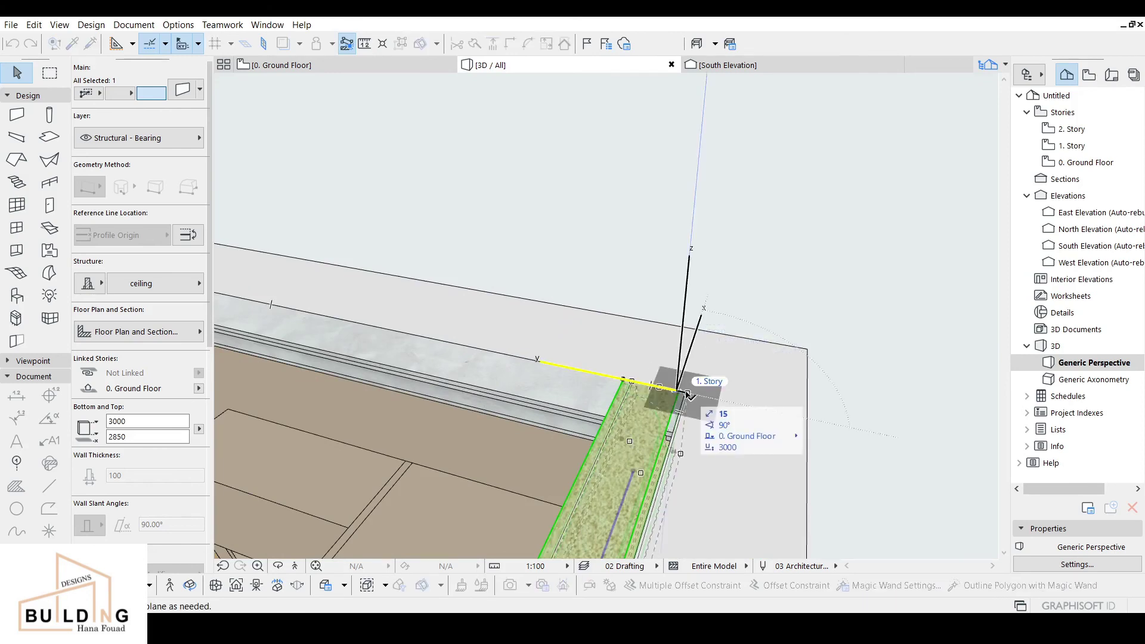
pyautogui.click(688, 393)
pyautogui.press('Escape')
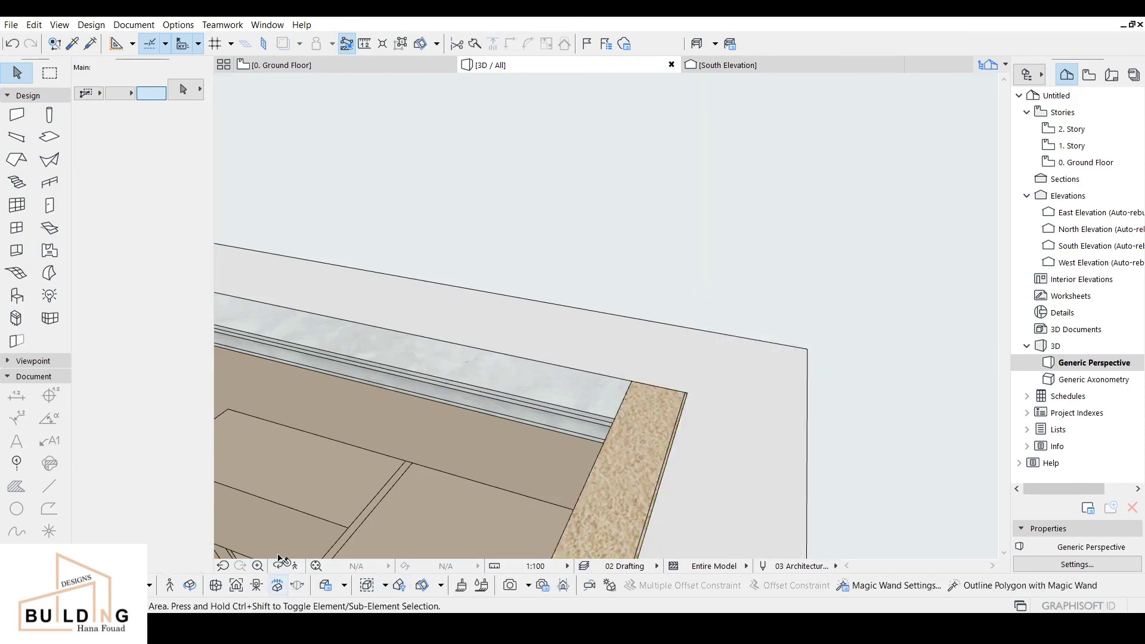
# Step: Stretch the free end of the "ceiling" moulding along the wall above the door to the opposite room corner
pyautogui.click(278, 556)
pyautogui.press('Escape')
pyautogui.click(278, 565)
pyautogui.moveTo(333, 508); pyautogui.dragTo(702, 414)
pyautogui.moveTo(705, 483); pyautogui.dragTo(608, 364)
pyautogui.moveTo(609, 364); pyautogui.dragTo(439, 308, button='middle')
pyautogui.scroll(-3, 441, 308)
pyautogui.moveTo(489, 331); pyautogui.dragTo(668, 335)
pyautogui.moveTo(668, 335); pyautogui.dragTo(562, 328, button='middle')
pyautogui.press('Escape')
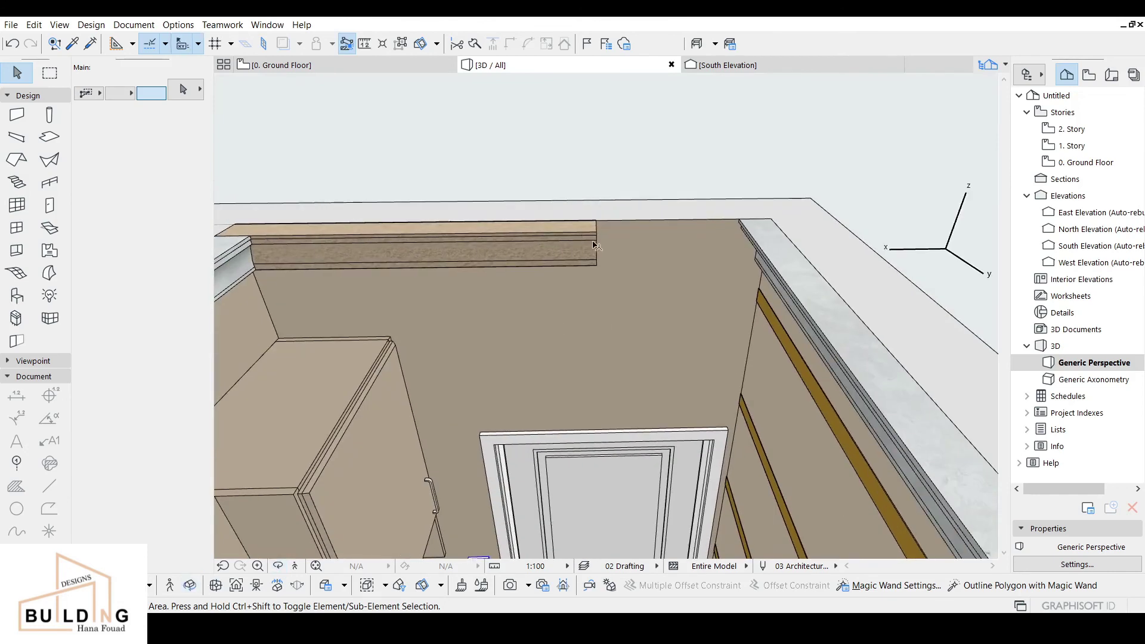
pyautogui.click(595, 244)
pyautogui.click(597, 220)
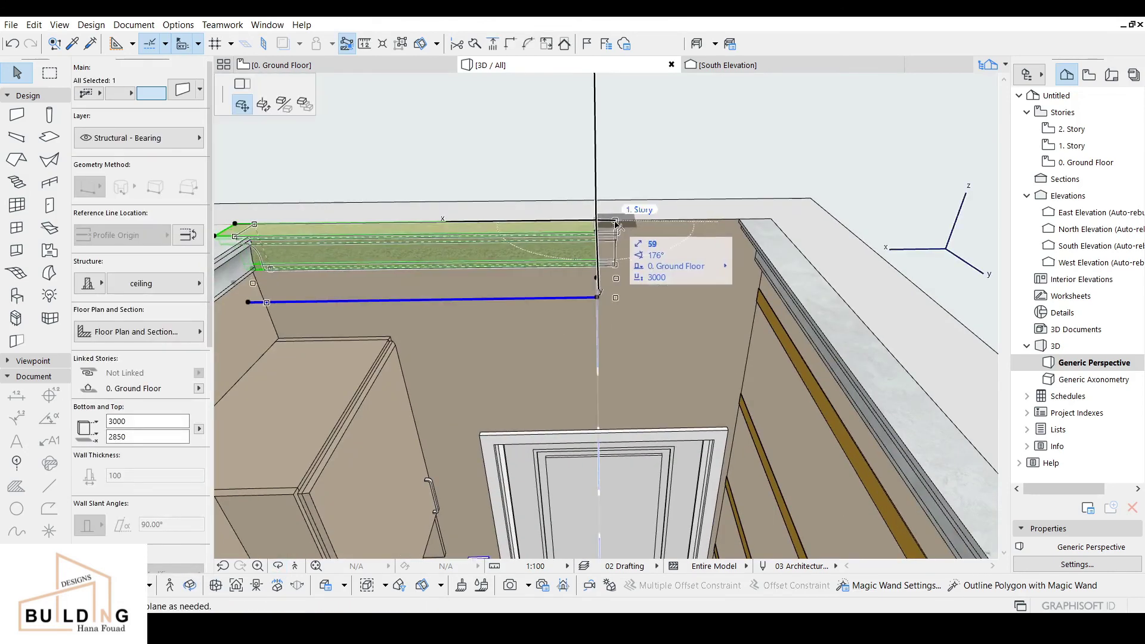
pyautogui.click(241, 86)
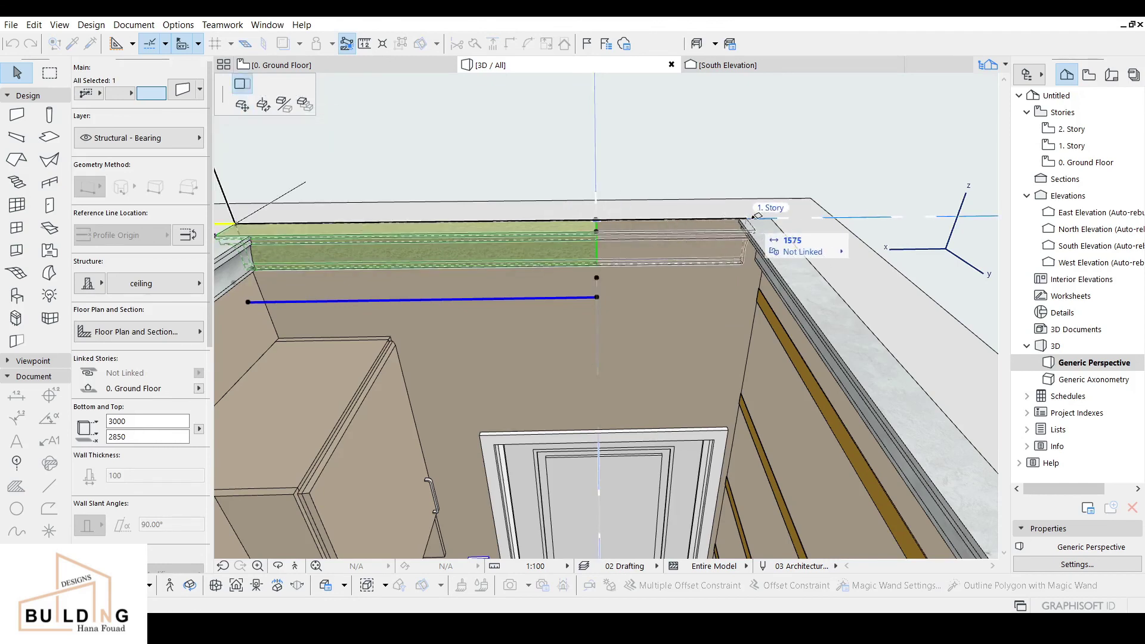
pyautogui.click(774, 220)
pyautogui.press('Escape')
# Step: Examine the moulding above the door and its corner joints in 3D, and check the profile drawings in the ground floor plan
pyautogui.scroll(-1, 749, 297)
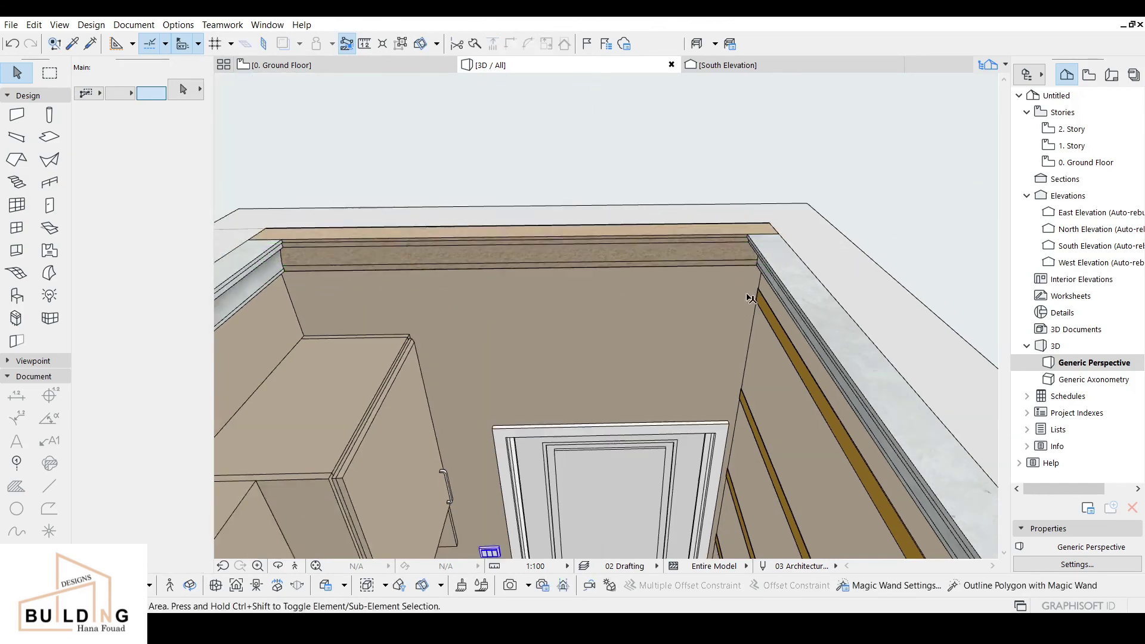
pyautogui.moveTo(749, 297); pyautogui.dragTo(750, 251, button='middle')
pyautogui.click(277, 566)
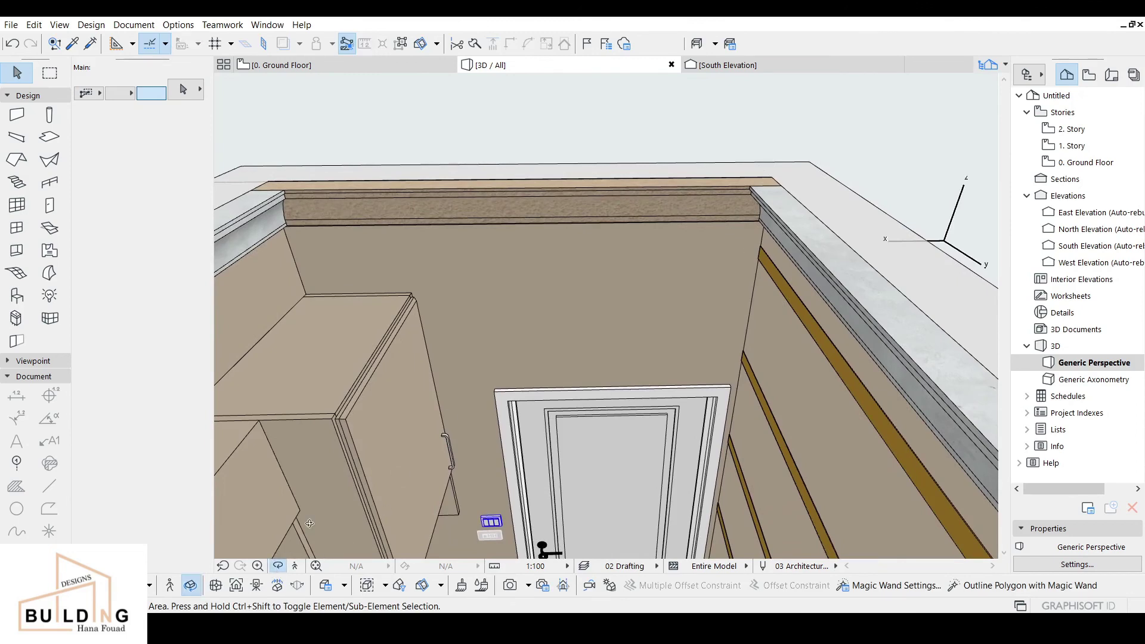
pyautogui.moveTo(409, 433); pyautogui.dragTo(446, 398)
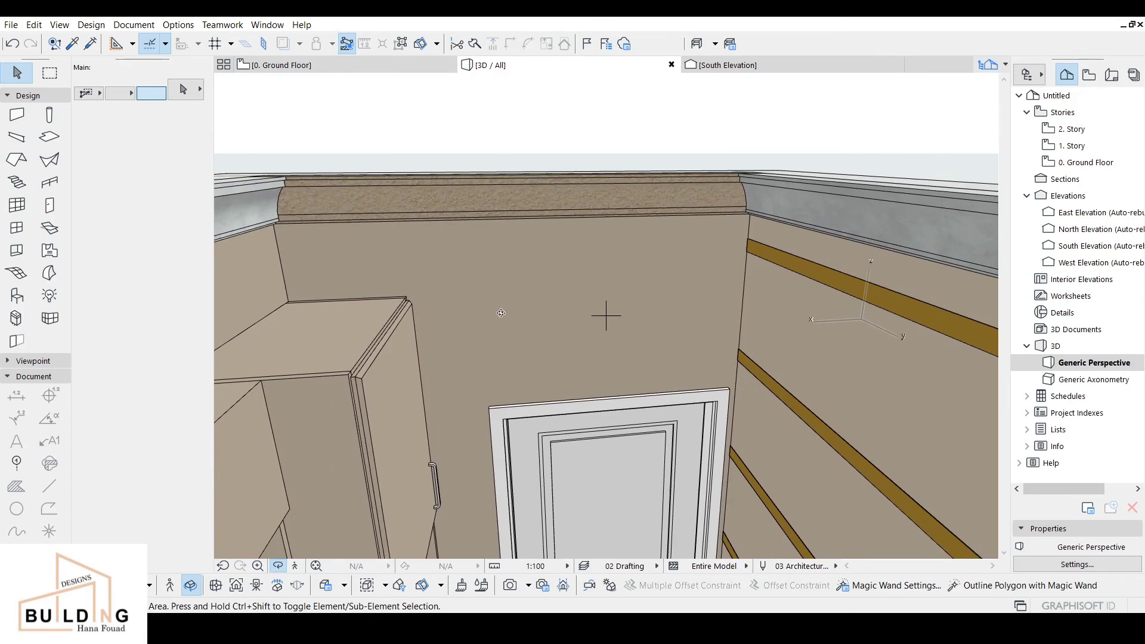
pyautogui.moveTo(501, 313); pyautogui.dragTo(450, 246)
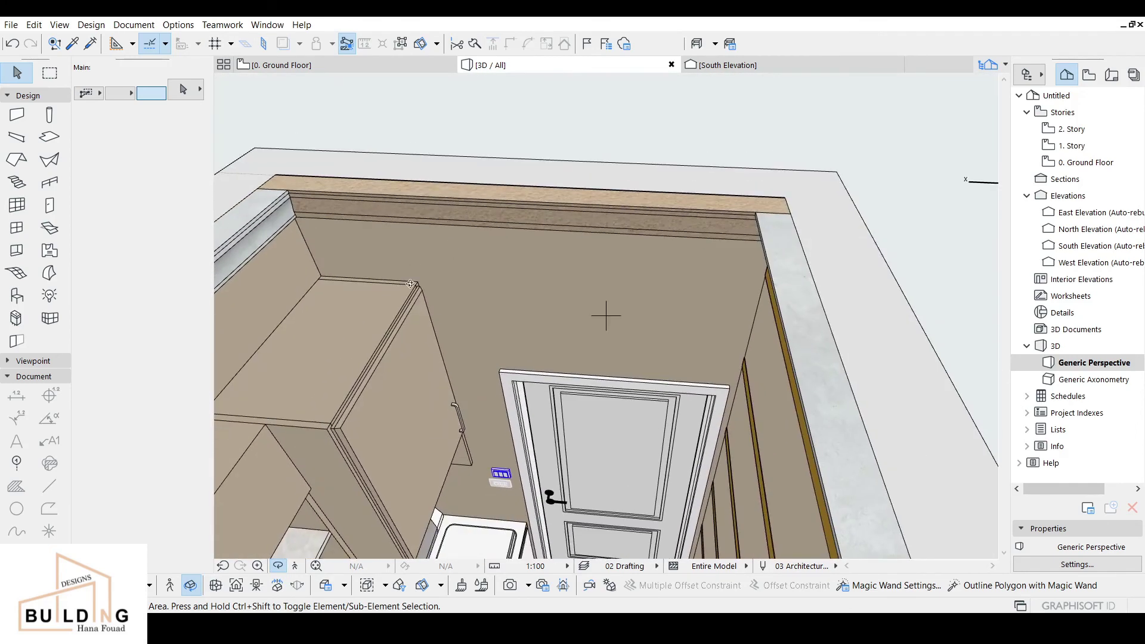
pyautogui.scroll(-2, 525, 281)
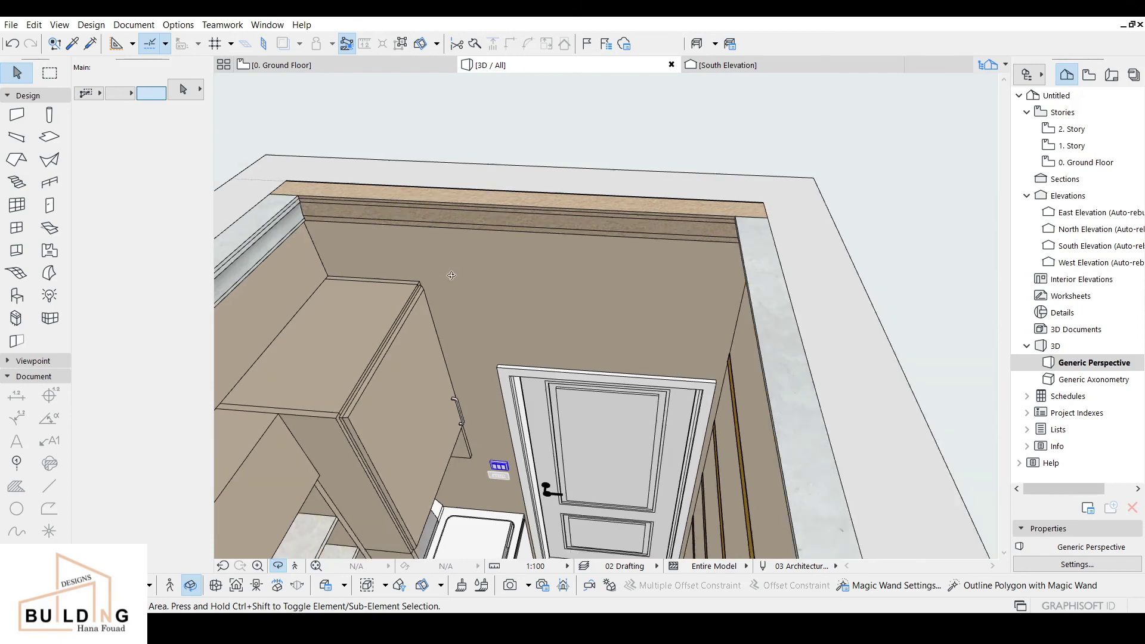
pyautogui.moveTo(535, 288); pyautogui.dragTo(152, 285, button='middle')
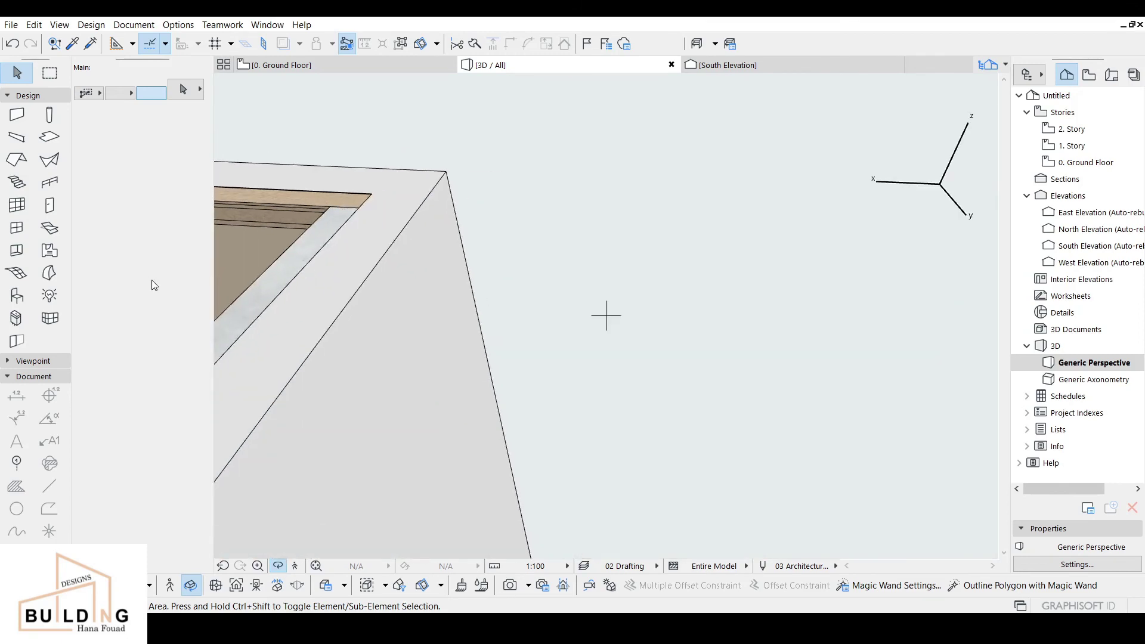
pyautogui.click(279, 65)
pyautogui.moveTo(268, 245); pyautogui.dragTo(399, 306, button='middle')
pyautogui.scroll(2, 325, 218)
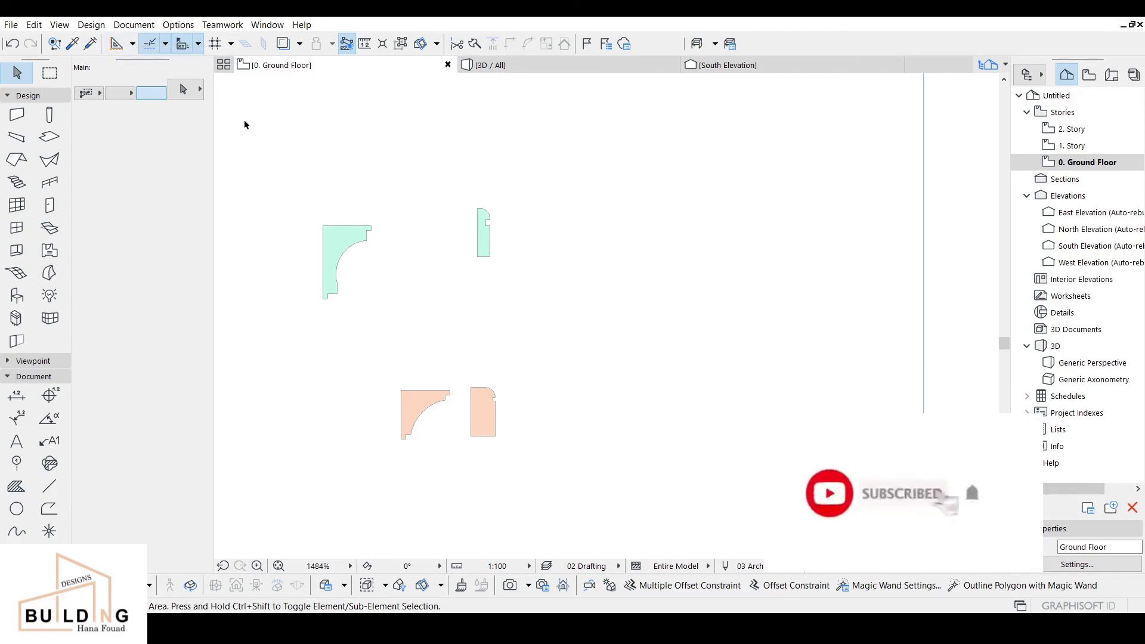
pyautogui.click(537, 66)
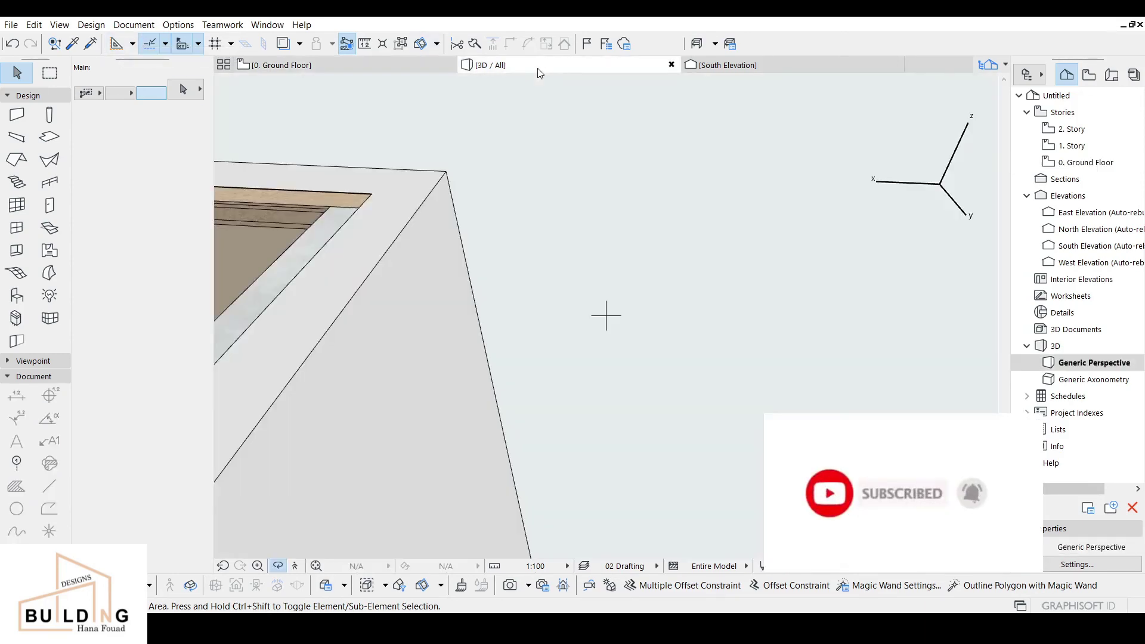
pyautogui.moveTo(301, 234); pyautogui.dragTo(672, 233, button='middle')
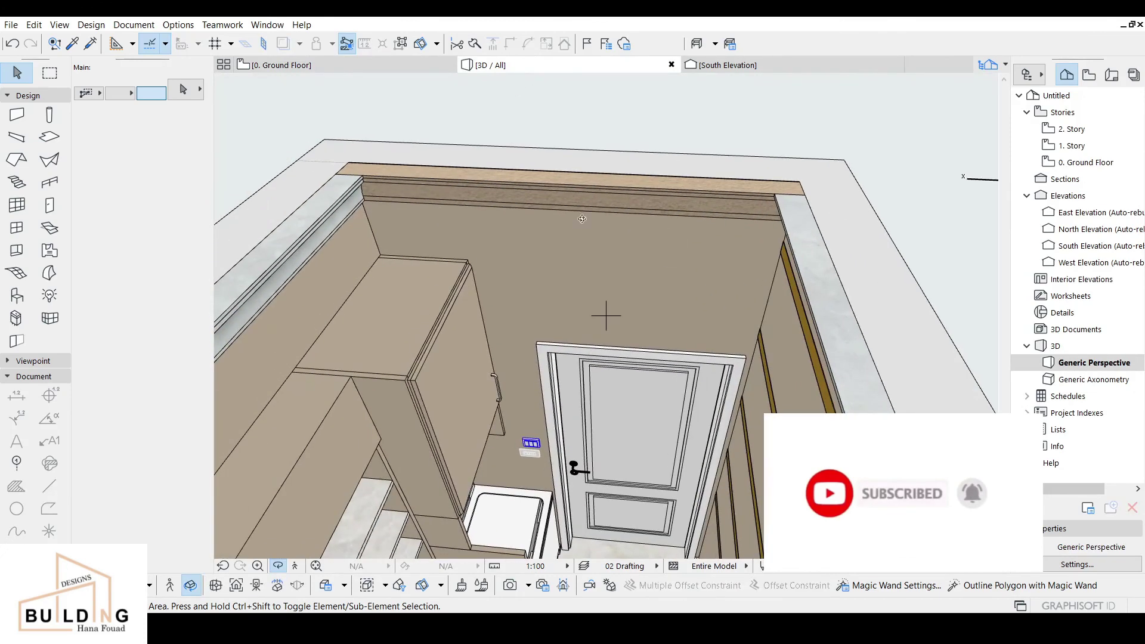